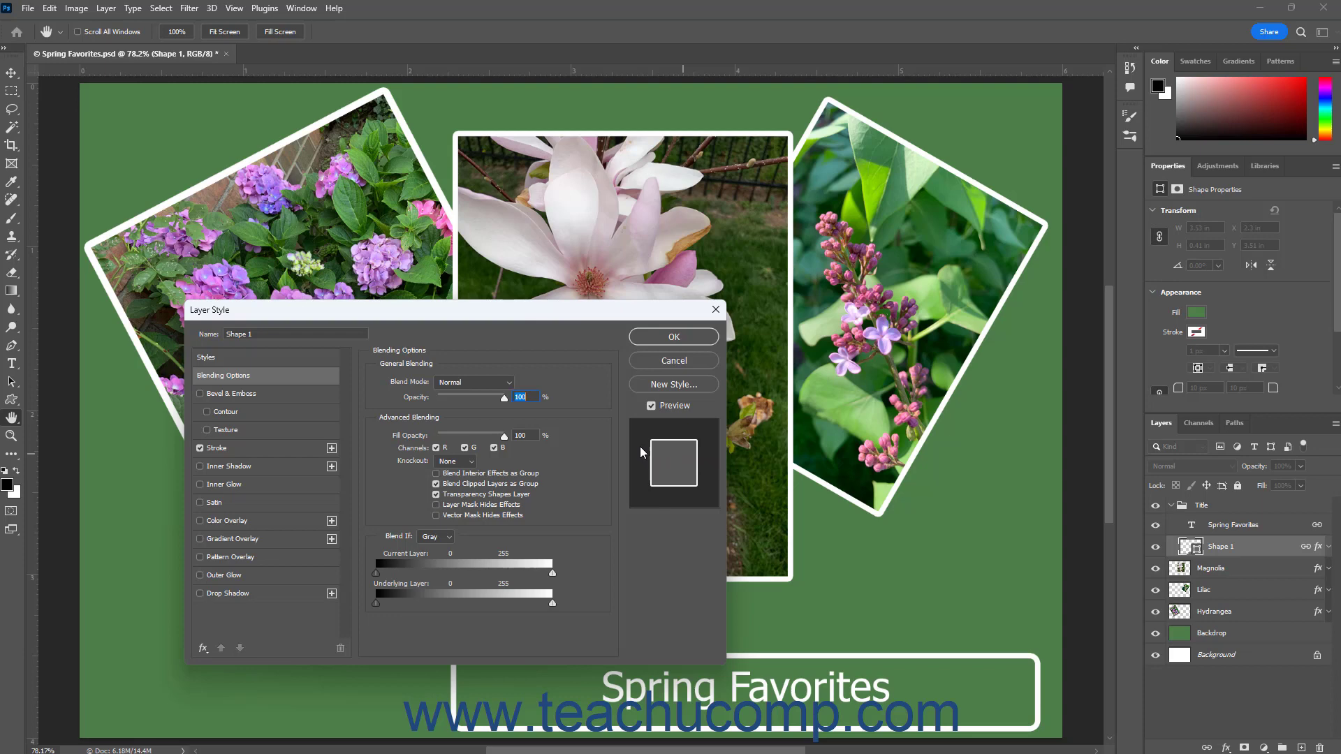
# Cancel the style settings of the Shape 1 layer and select the Magnolia layer
pyautogui.click(694, 364)
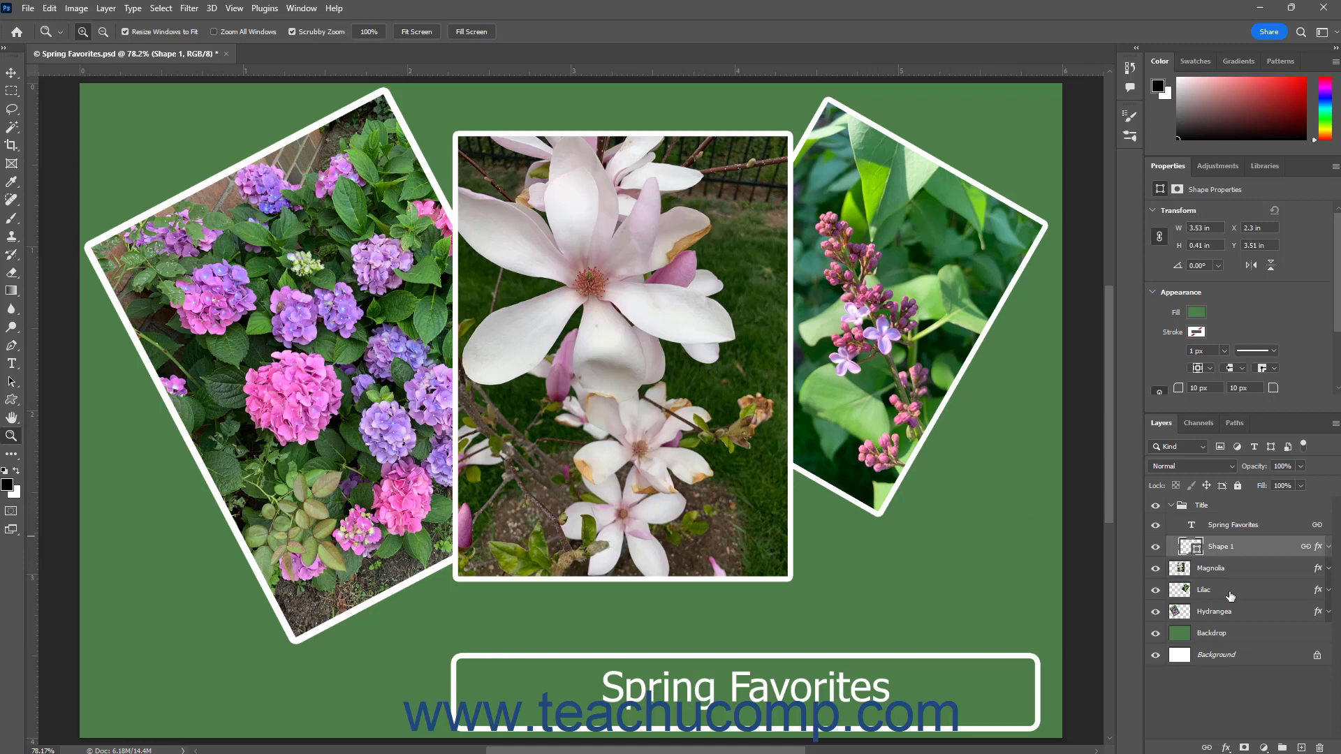
pyautogui.click(1241, 570)
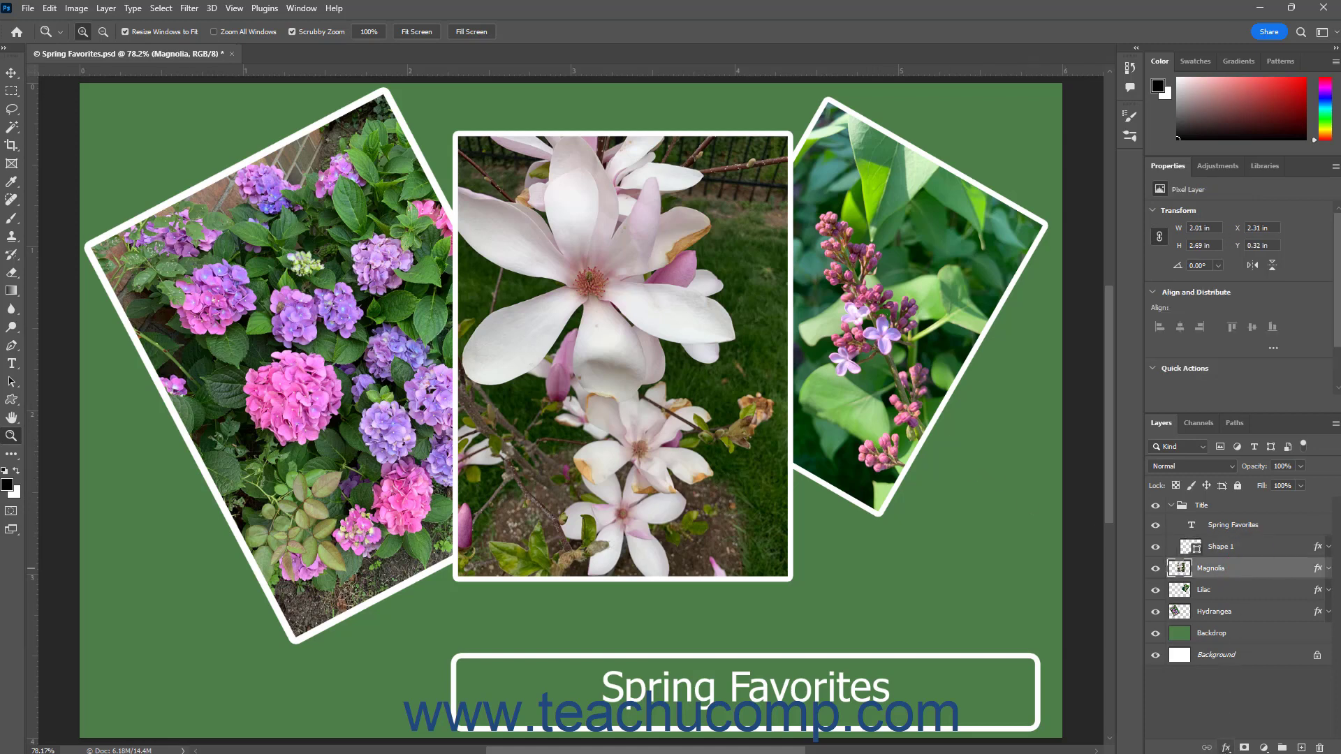
pyautogui.click(1227, 747)
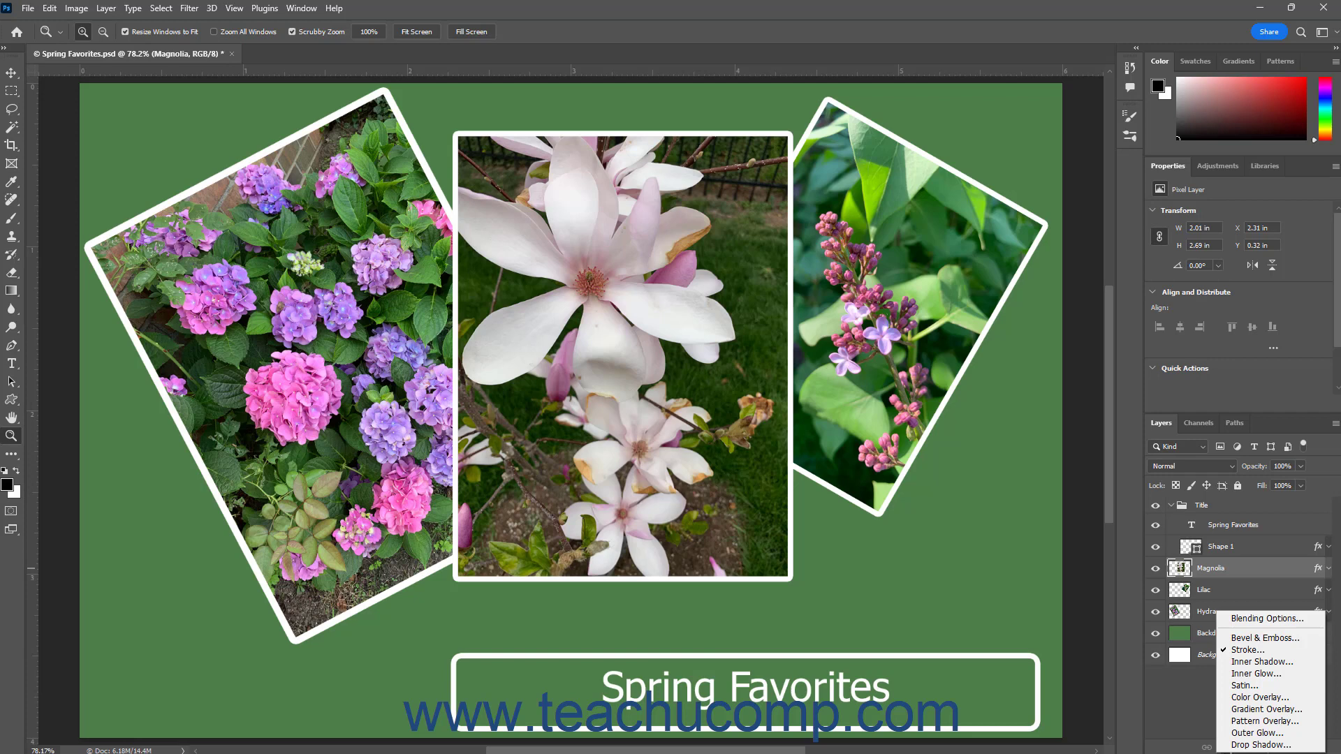
pyautogui.click(1260, 745)
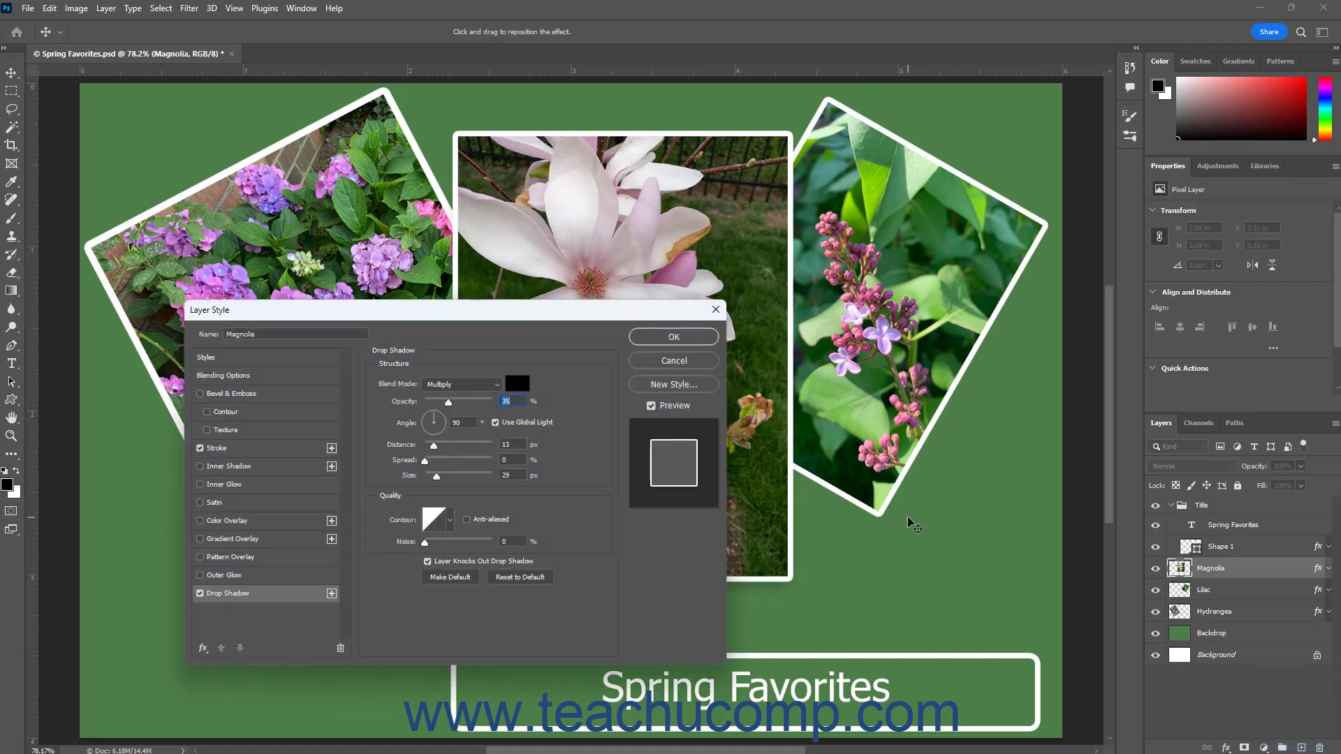
pyautogui.click(673, 359)
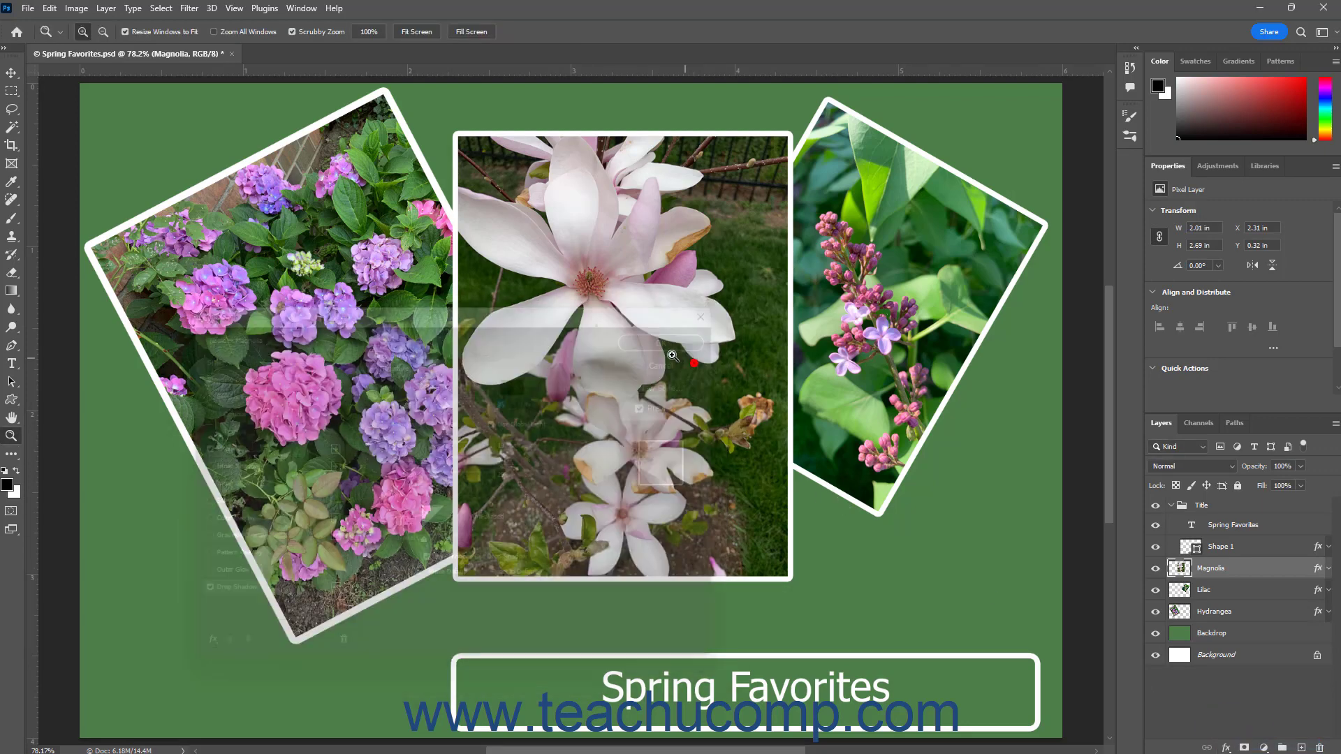
# Add a Drop Shadow effect to the Magnolia layer with Normal blend mode and an angle of about -37°
pyautogui.click(111, 9)
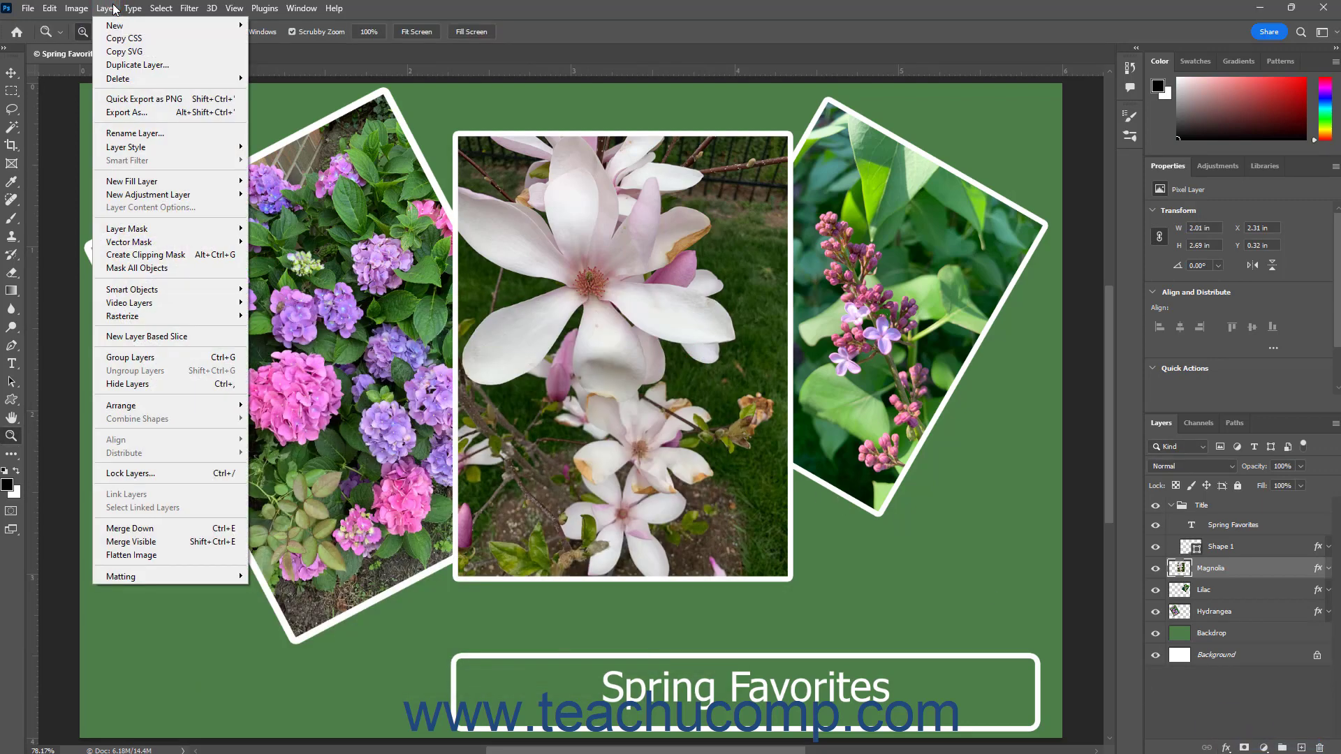
pyautogui.moveTo(161, 143)
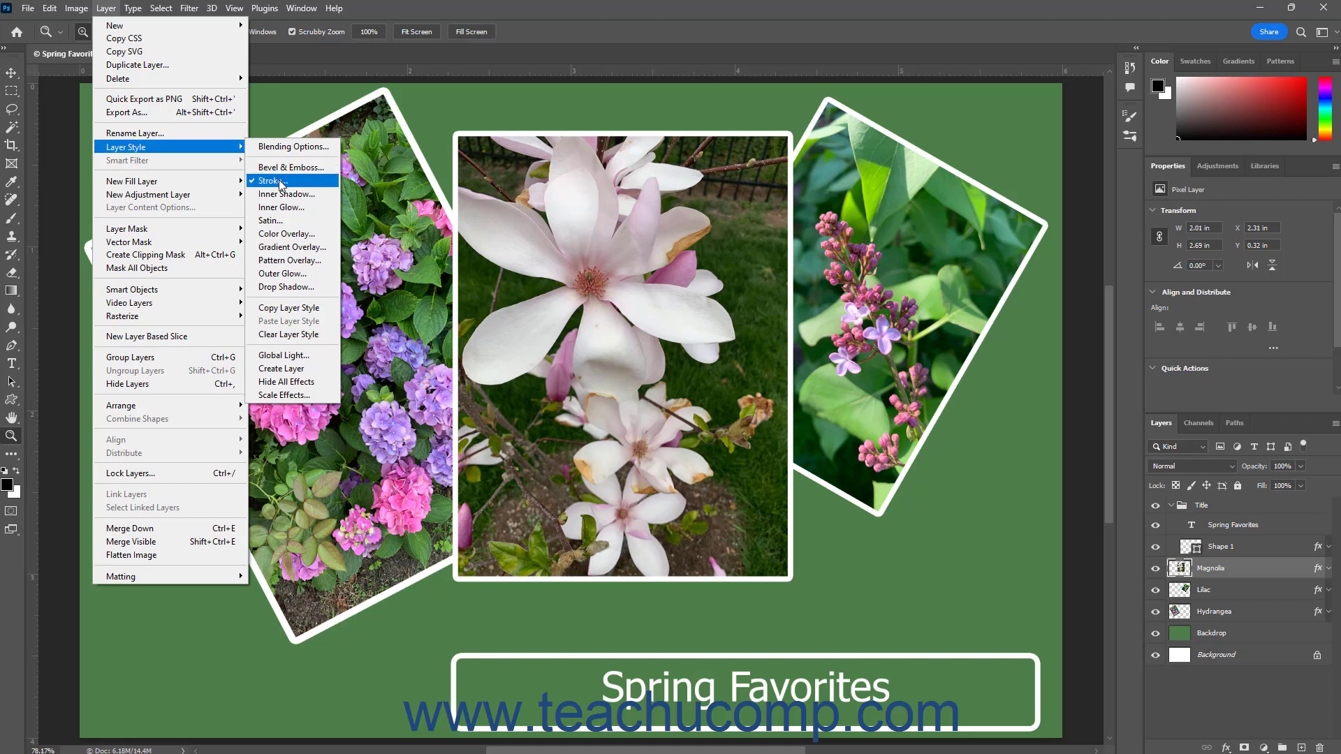
pyautogui.click(287, 288)
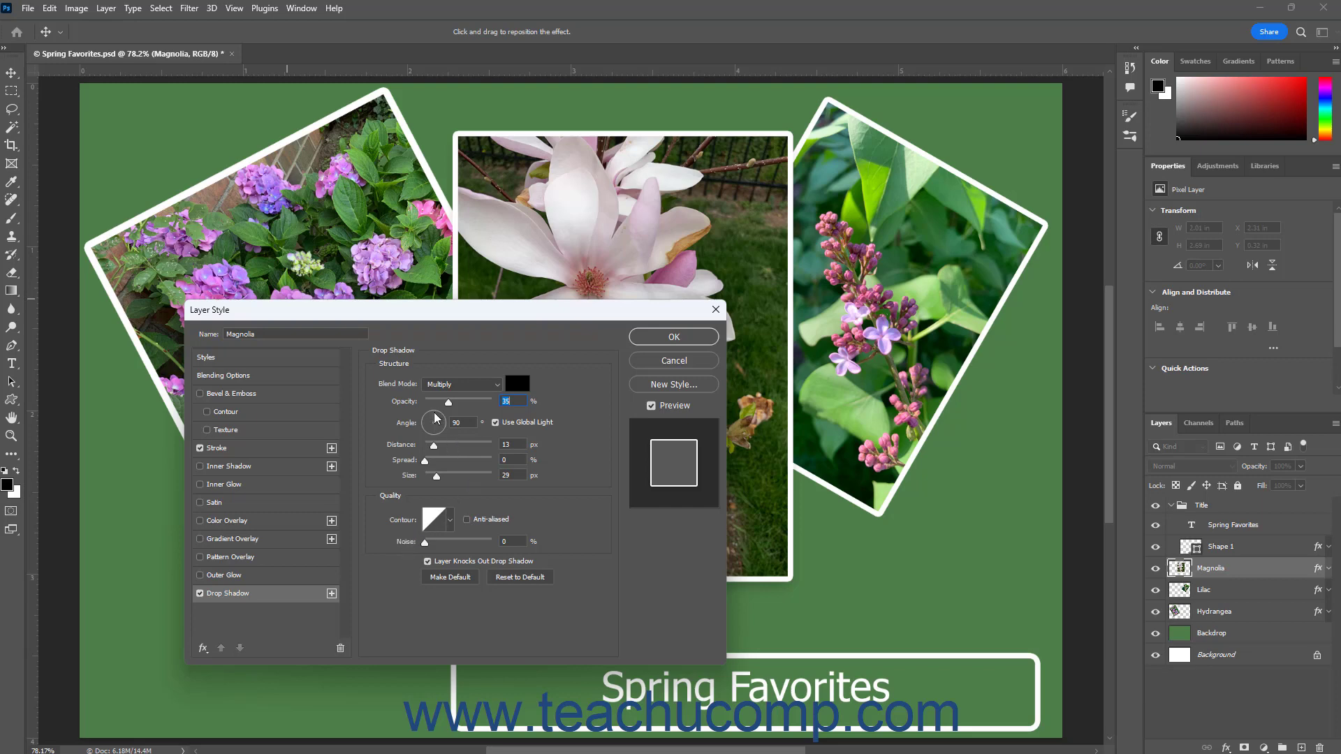
pyautogui.click(438, 438)
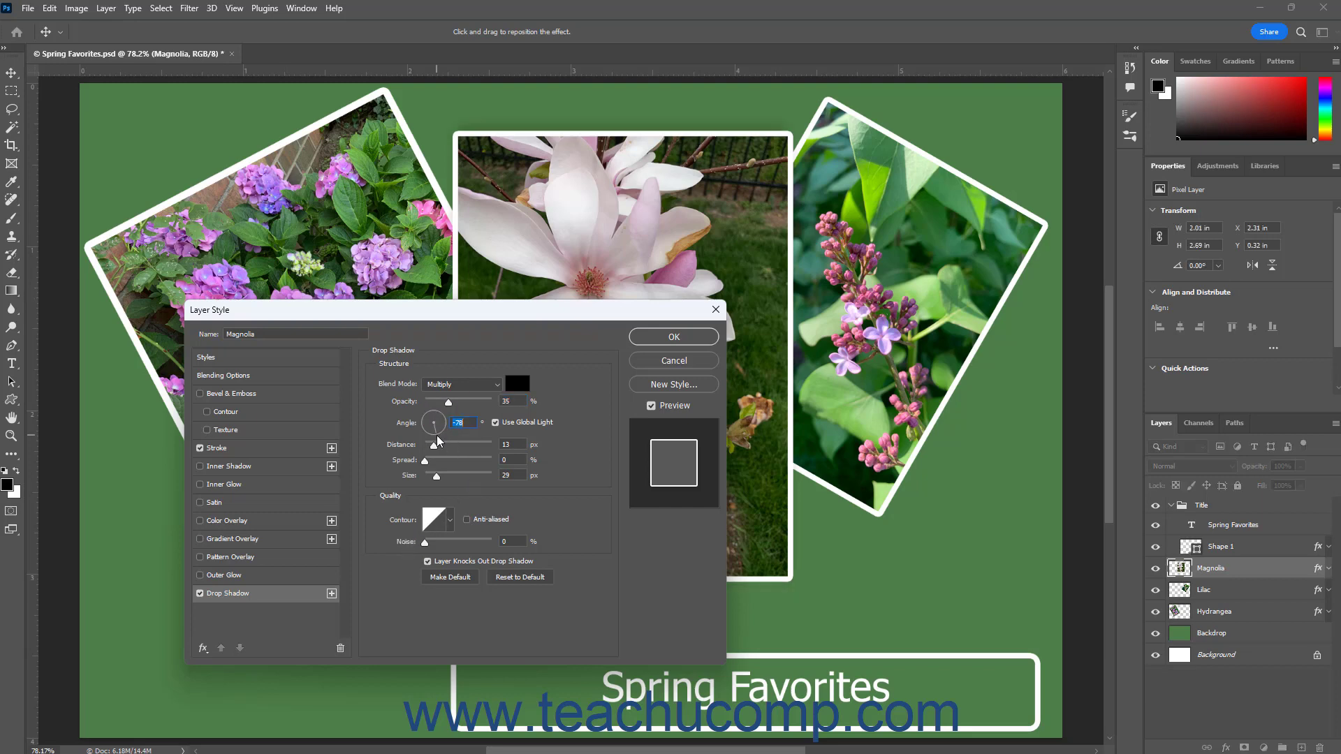
pyautogui.moveTo(438, 439); pyautogui.dragTo(447, 433)
pyautogui.click(493, 385)
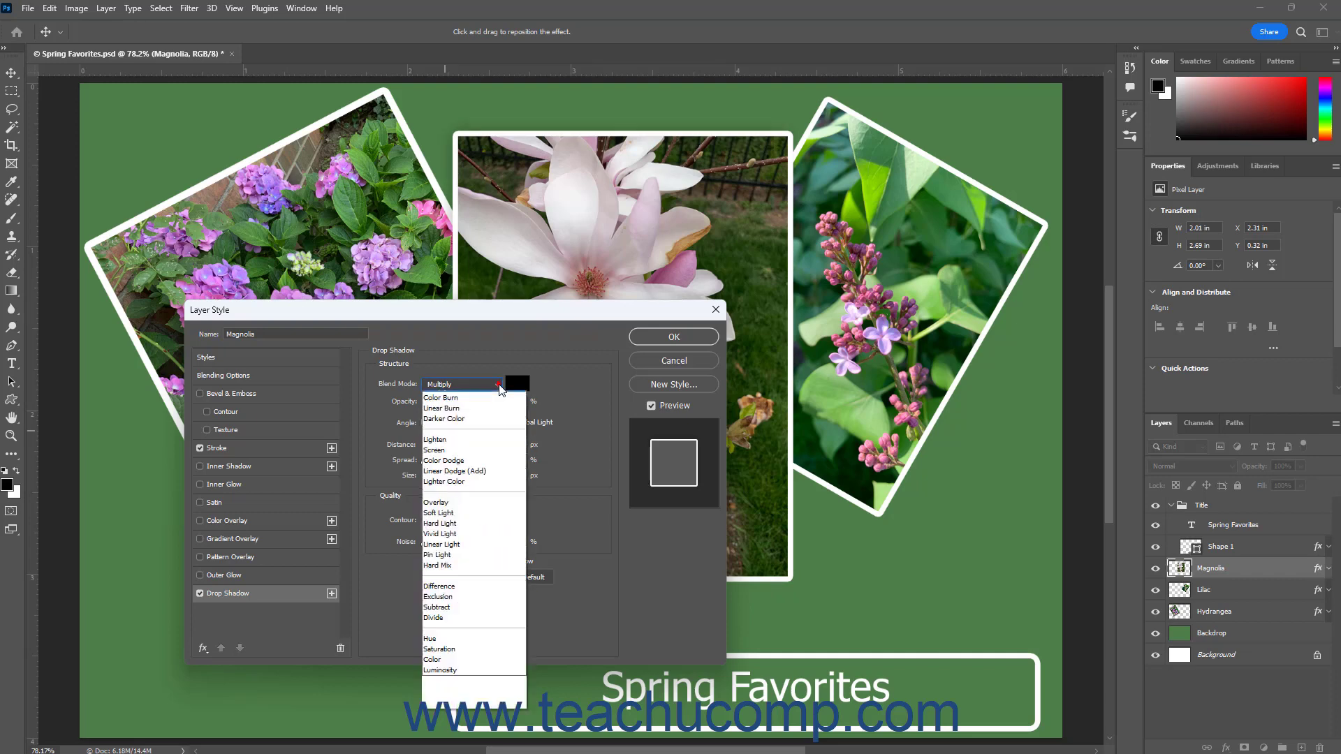
pyautogui.click(489, 395)
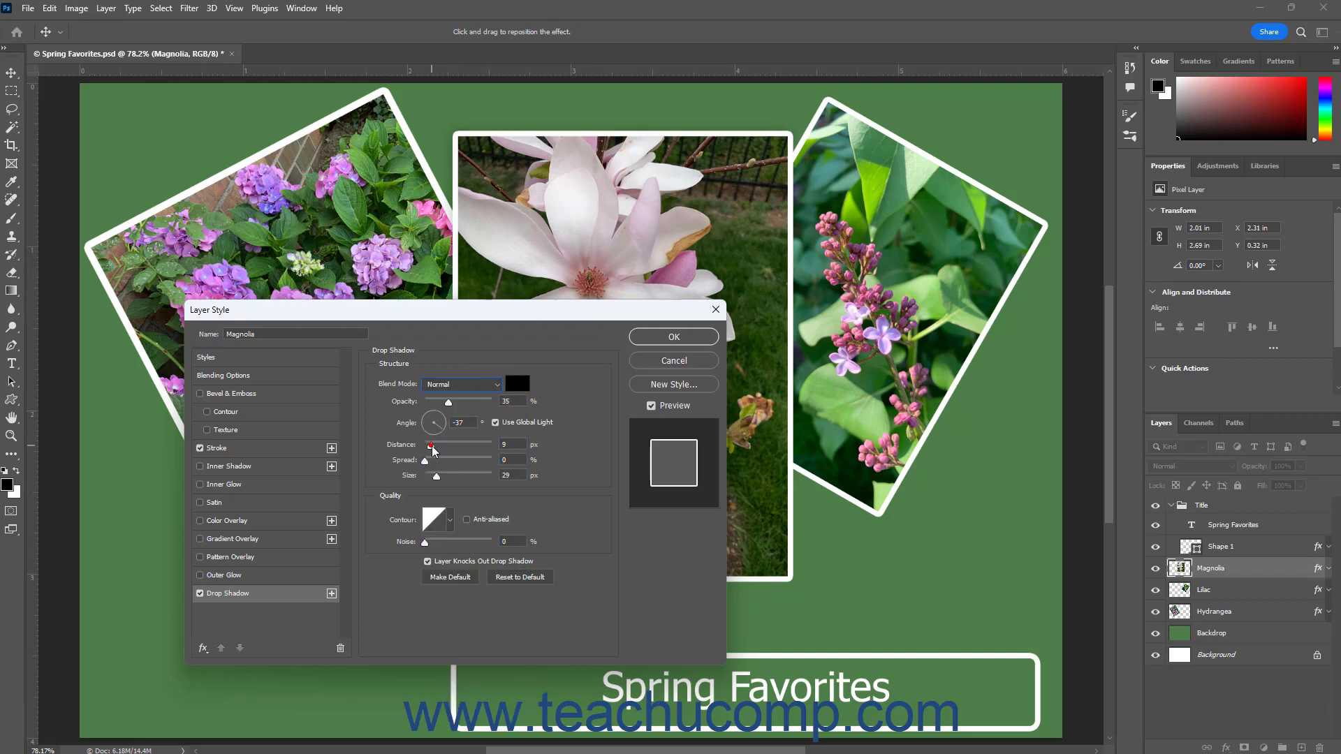
# Set the drop shadow's opacity to about 78%, angle to about 96°, distance to about 38 px and spread to about 20%
pyautogui.moveTo(433, 445); pyautogui.dragTo(438, 464)
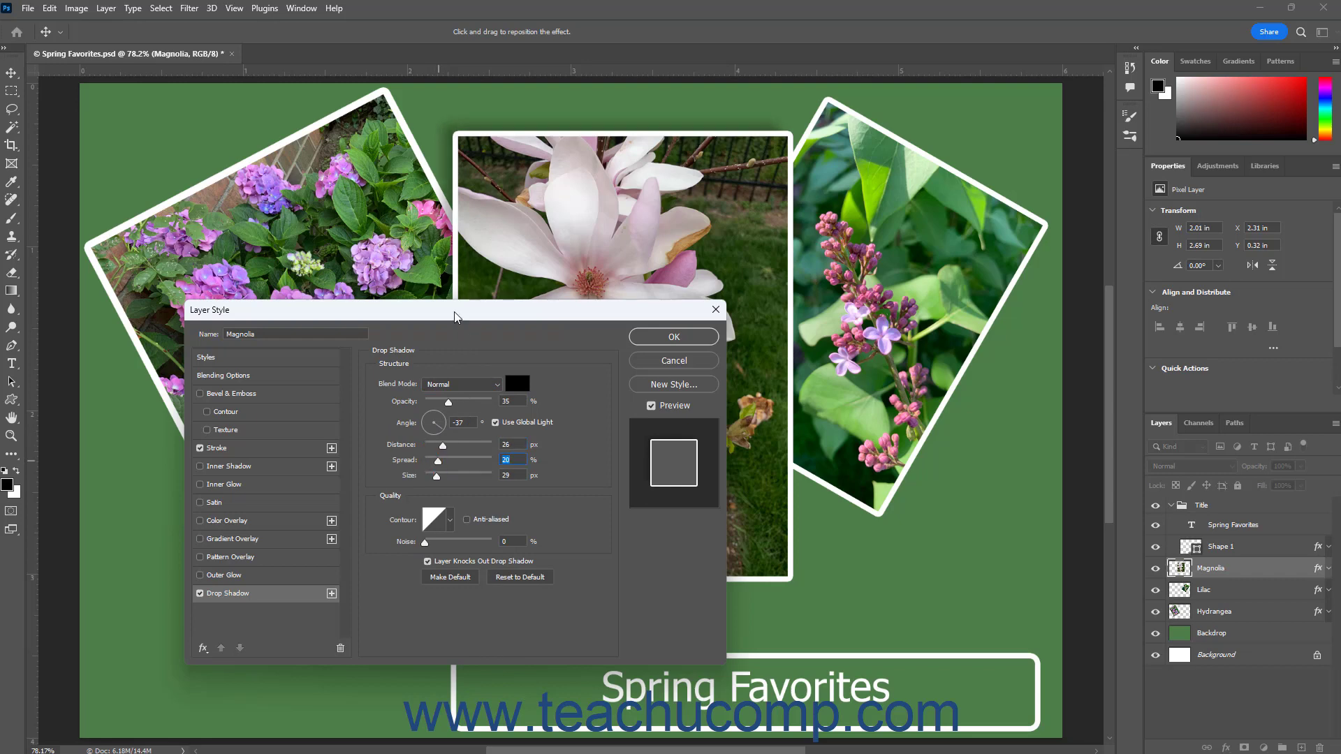
pyautogui.moveTo(454, 315); pyautogui.dragTo(790, 231)
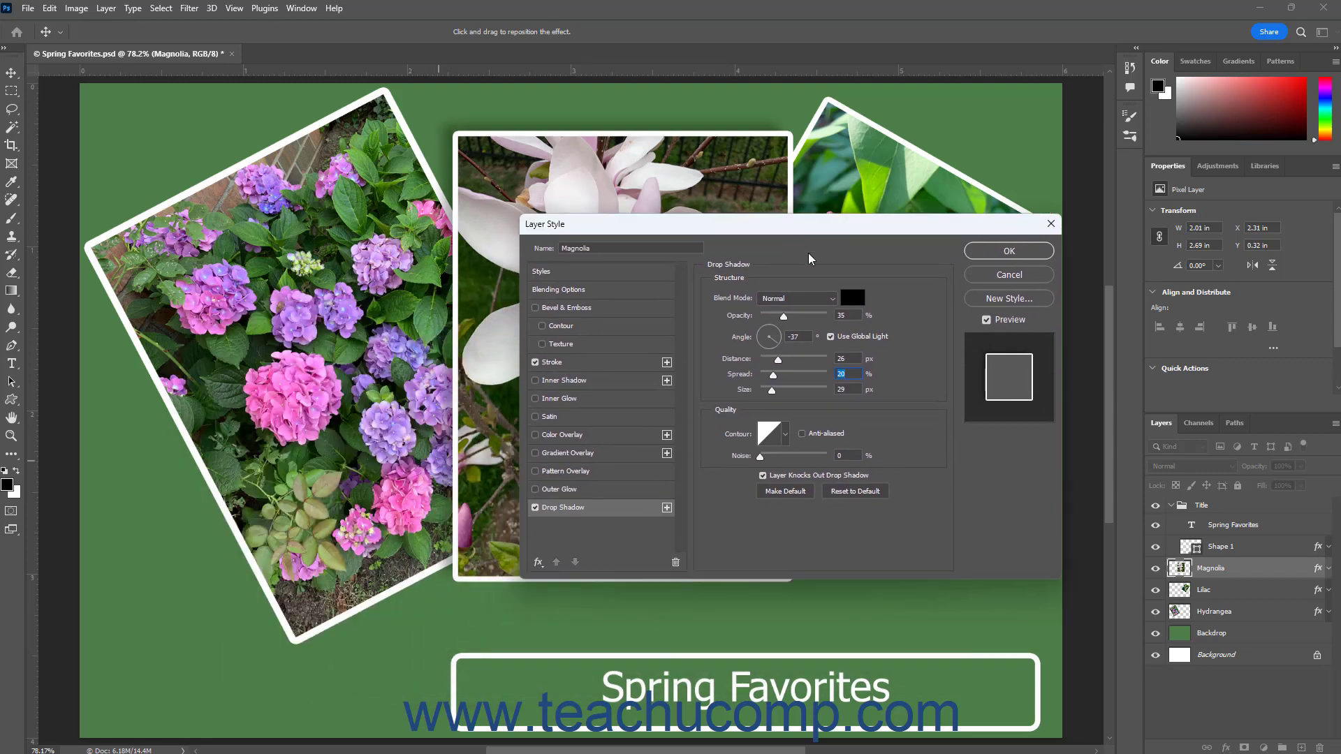
pyautogui.moveTo(784, 318)
pyautogui.mouseDown()
pyautogui.moveTo(814, 323)
pyautogui.moveTo(781, 360)
pyautogui.moveTo(760, 344)
pyautogui.moveTo(760, 292)
pyautogui.moveTo(766, 312)
pyautogui.mouseUp()
pyautogui.moveTo(788, 224); pyautogui.dragTo(760, 209)
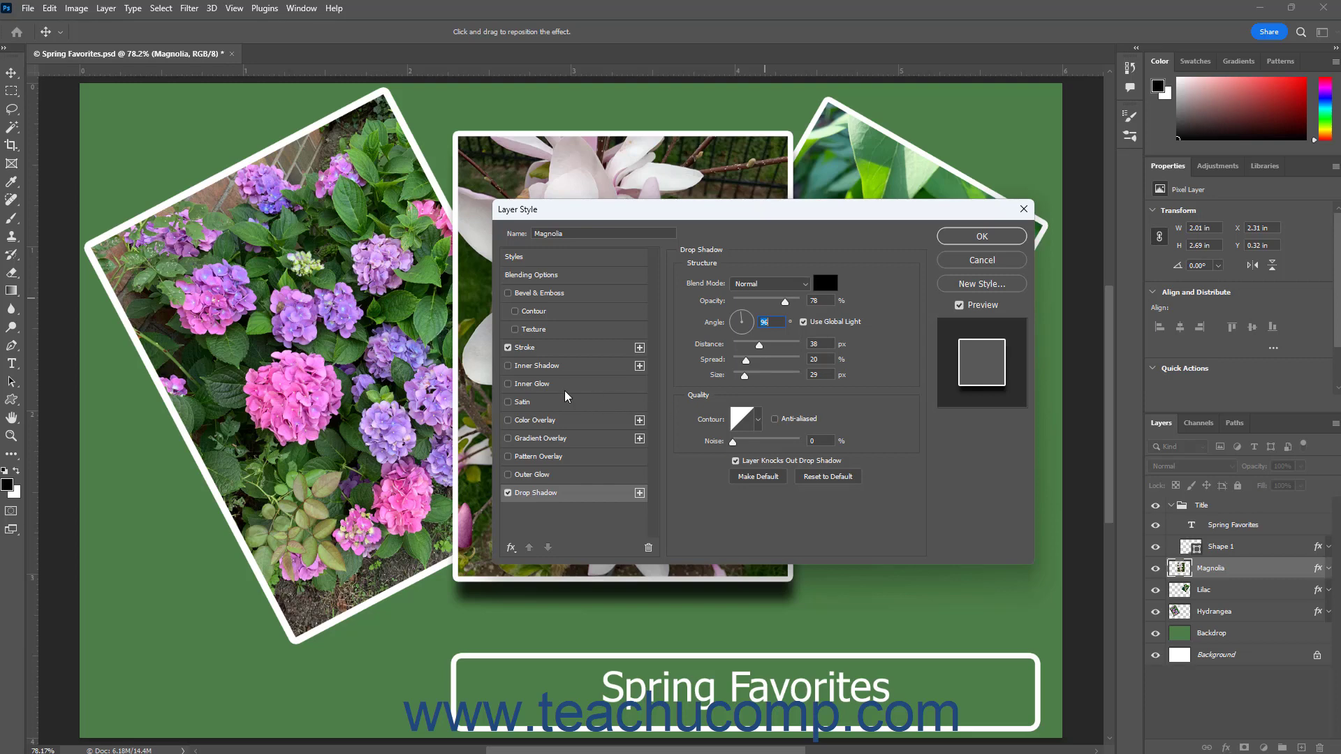
# Enable the Color Overlay effect for the Magnolia layer and show its settings
pyautogui.click(508, 421)
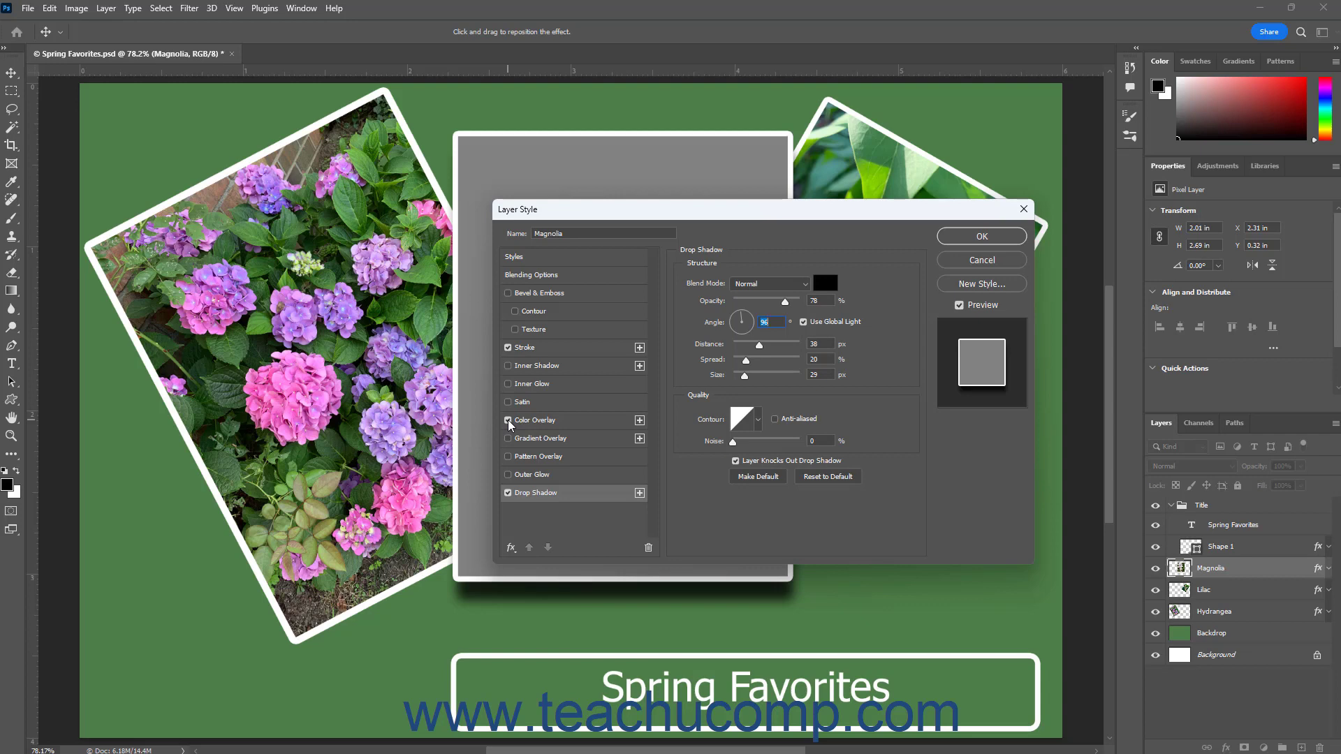
pyautogui.click(509, 421)
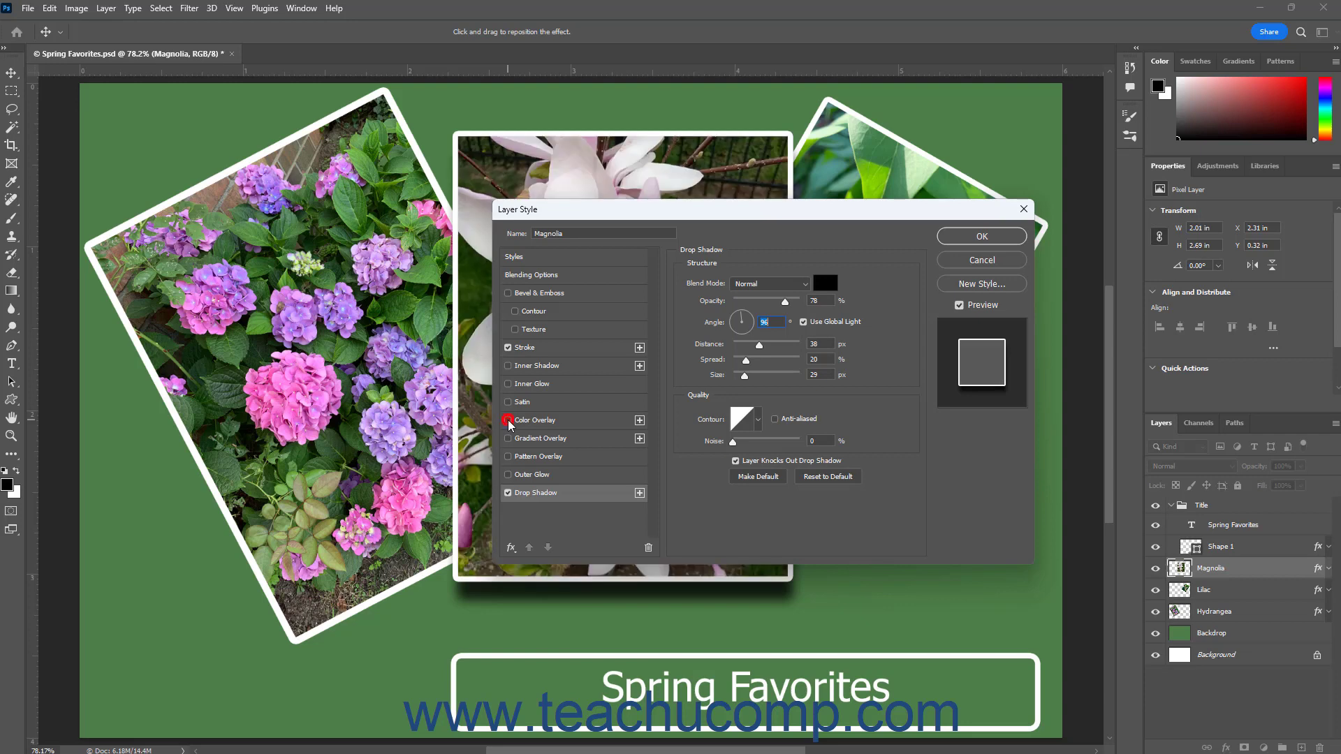
pyautogui.click(509, 420)
pyautogui.click(537, 420)
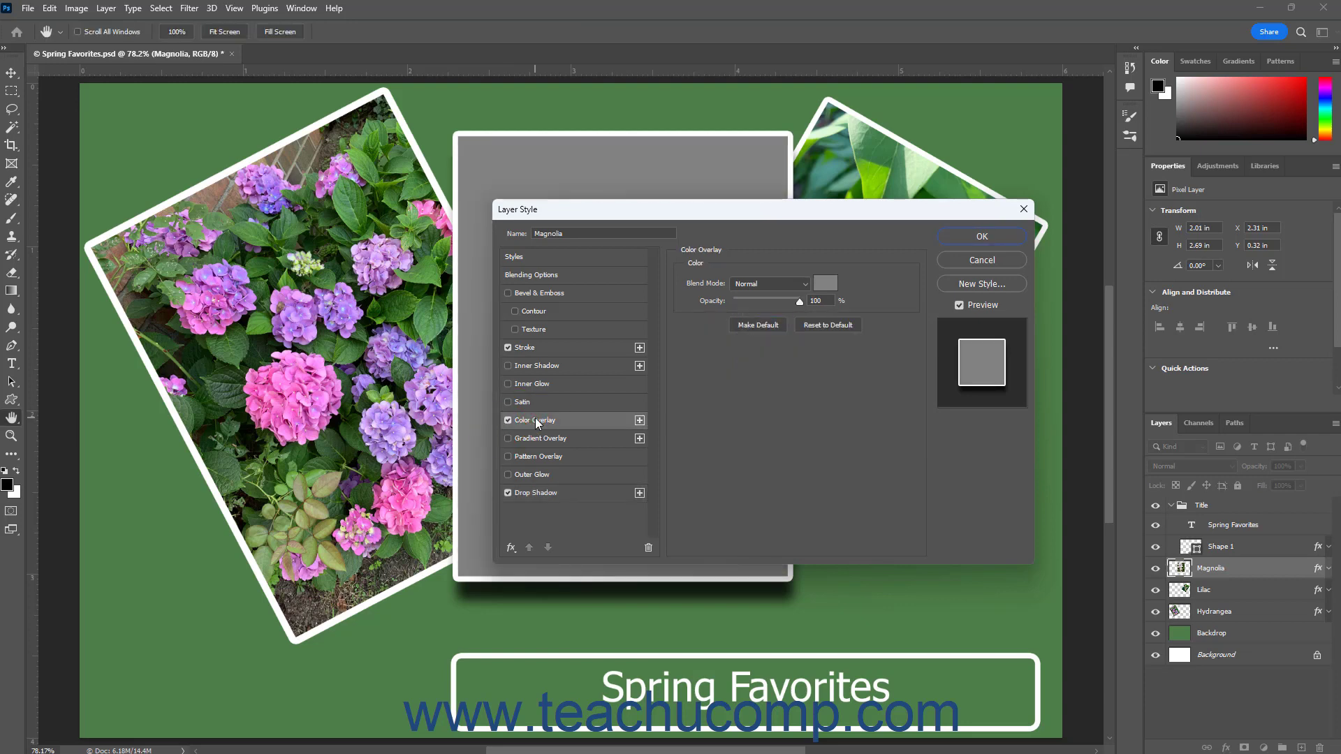
# Try a white color overlay at about 17% opacity and reset the Color Overlay to its default settings
pyautogui.click(825, 283)
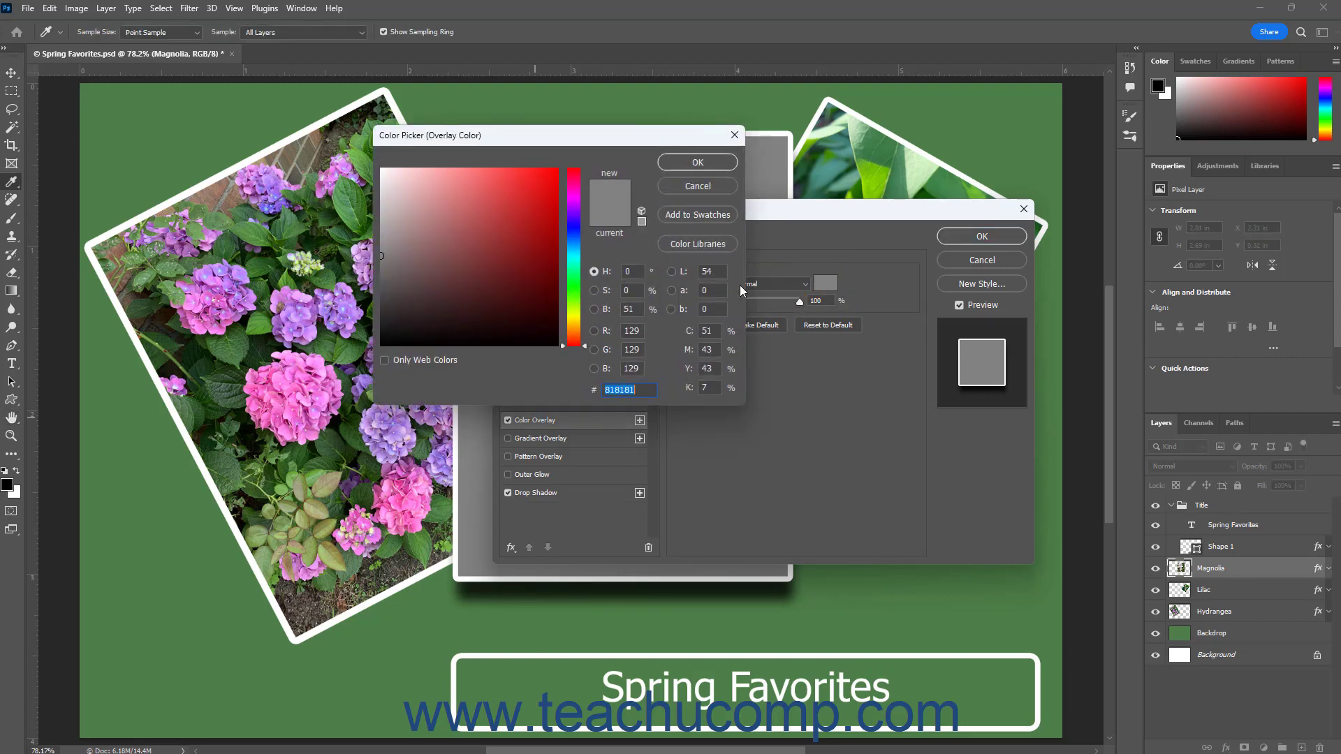
pyautogui.moveTo(504, 299); pyautogui.dragTo(381, 169)
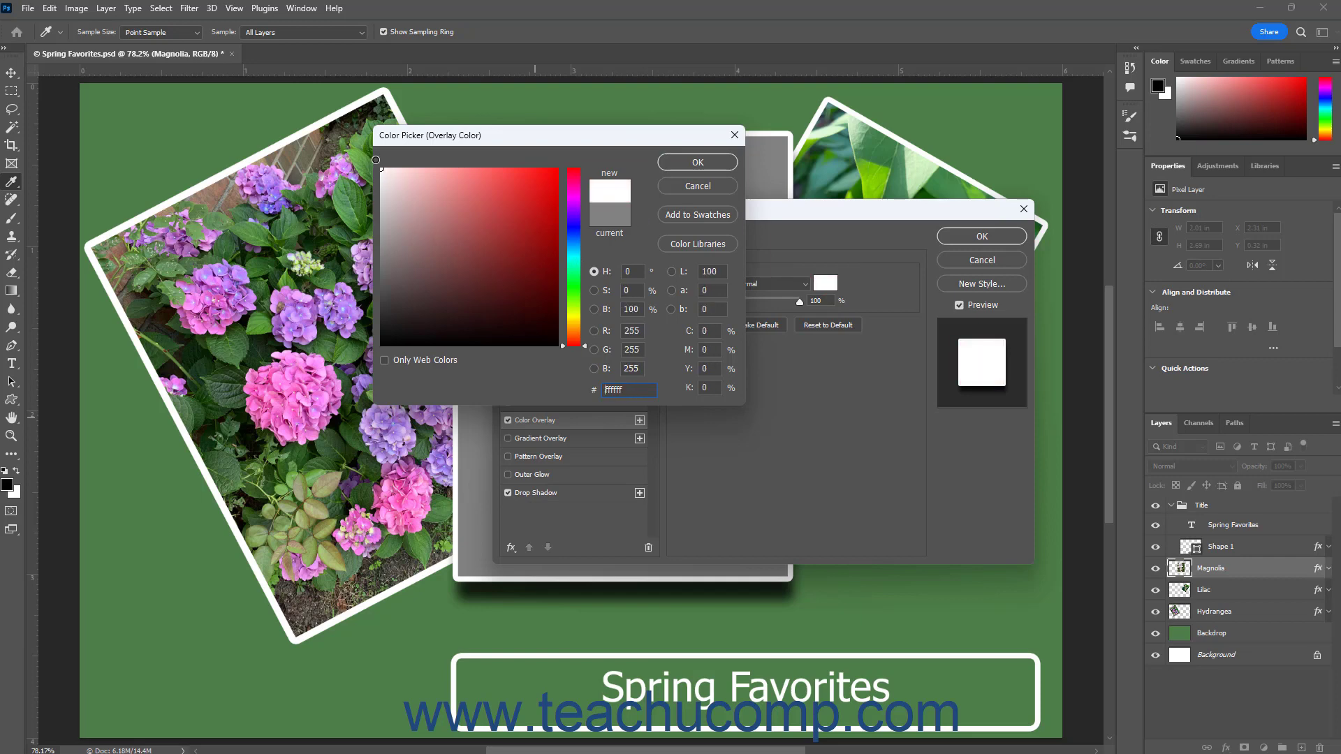
pyautogui.click(688, 164)
pyautogui.moveTo(798, 302); pyautogui.dragTo(744, 302)
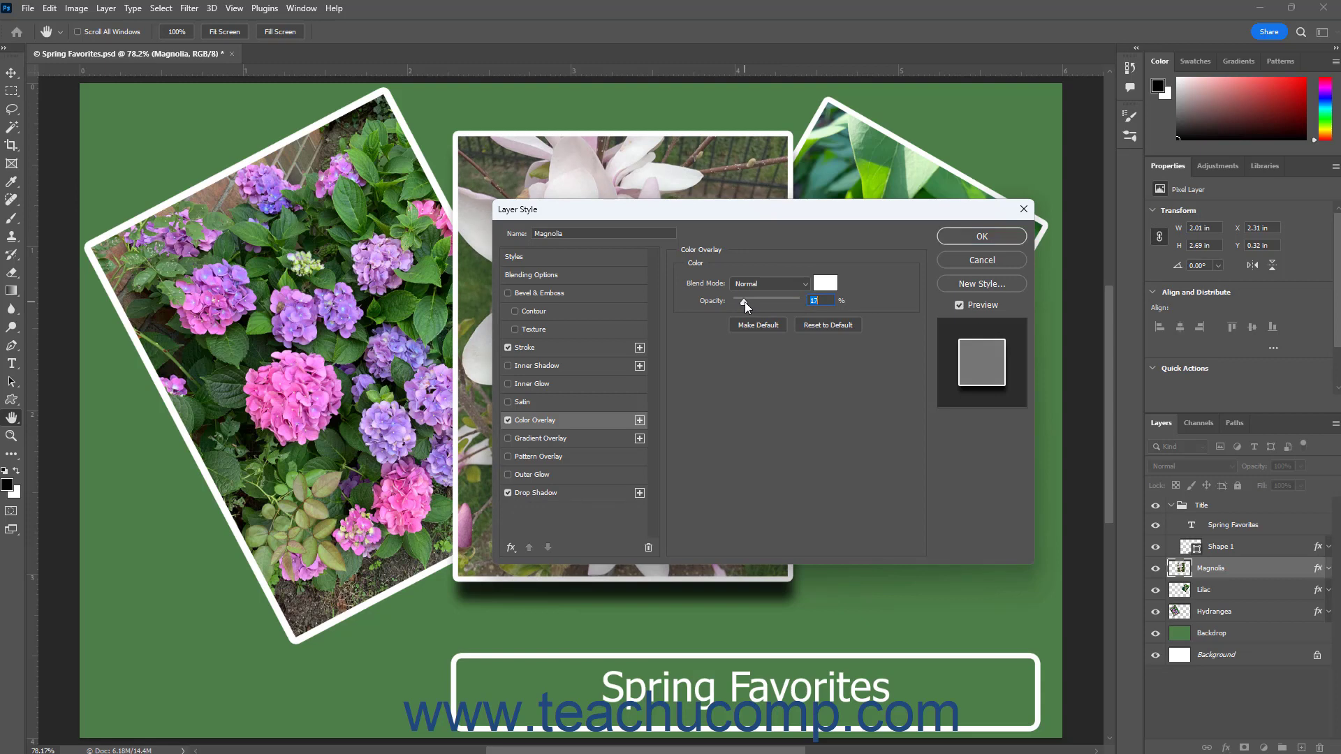
pyautogui.click(814, 327)
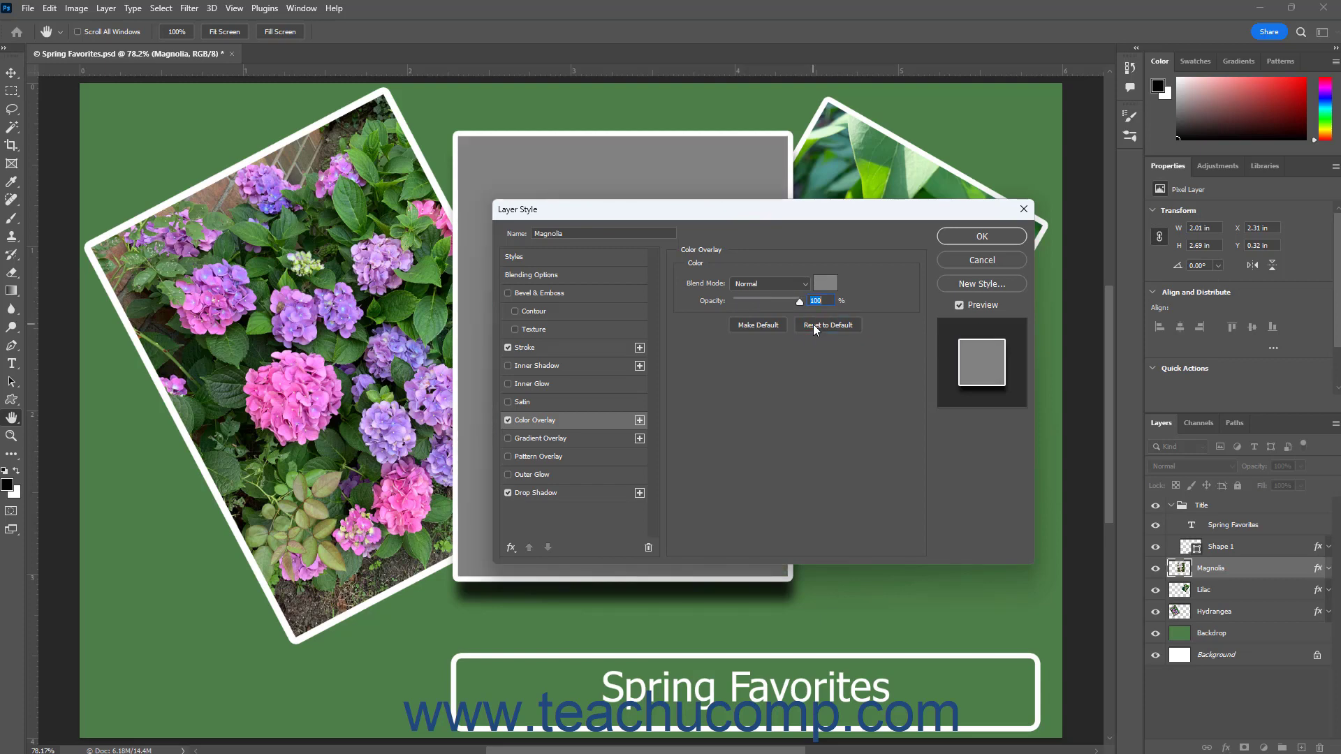
# Set the Color Overlay to white with 10% opacity
pyautogui.moveTo(800, 303); pyautogui.dragTo(748, 303)
pyautogui.click(825, 283)
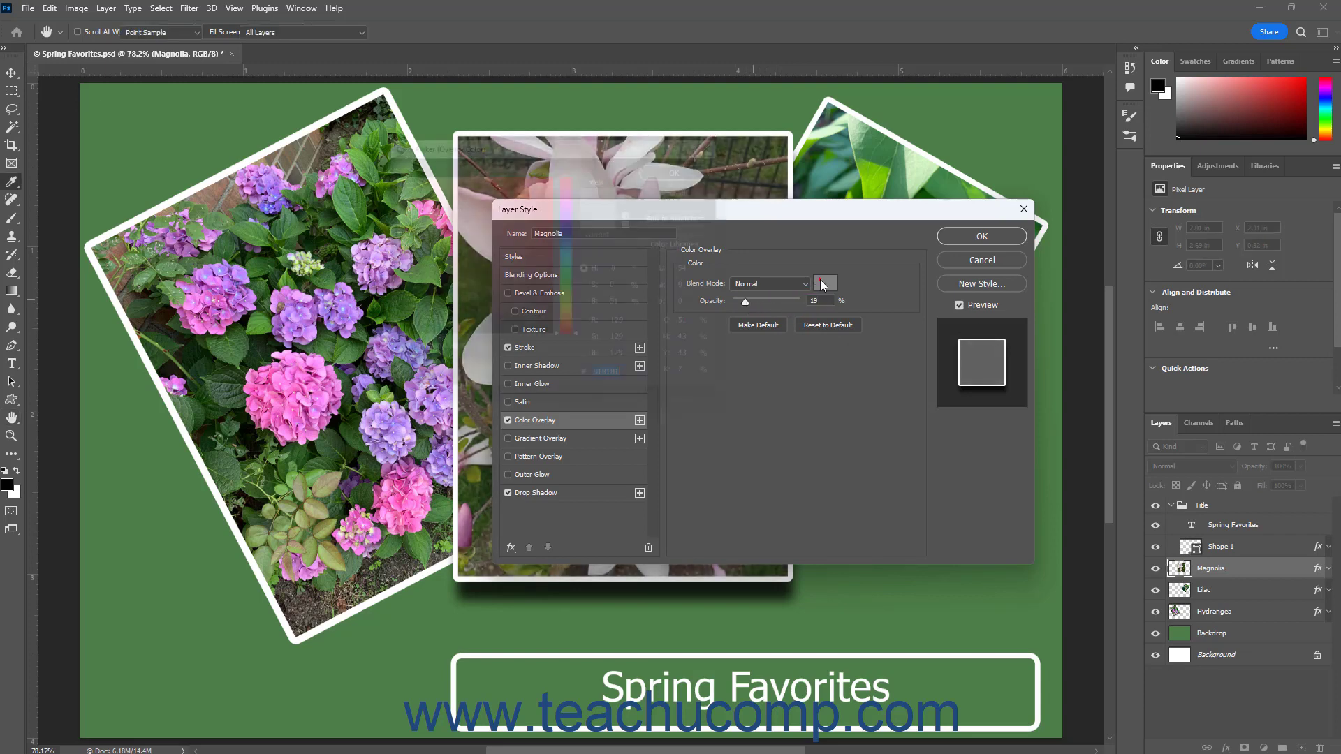
pyautogui.click(397, 196)
pyautogui.moveTo(398, 196); pyautogui.dragTo(381, 169)
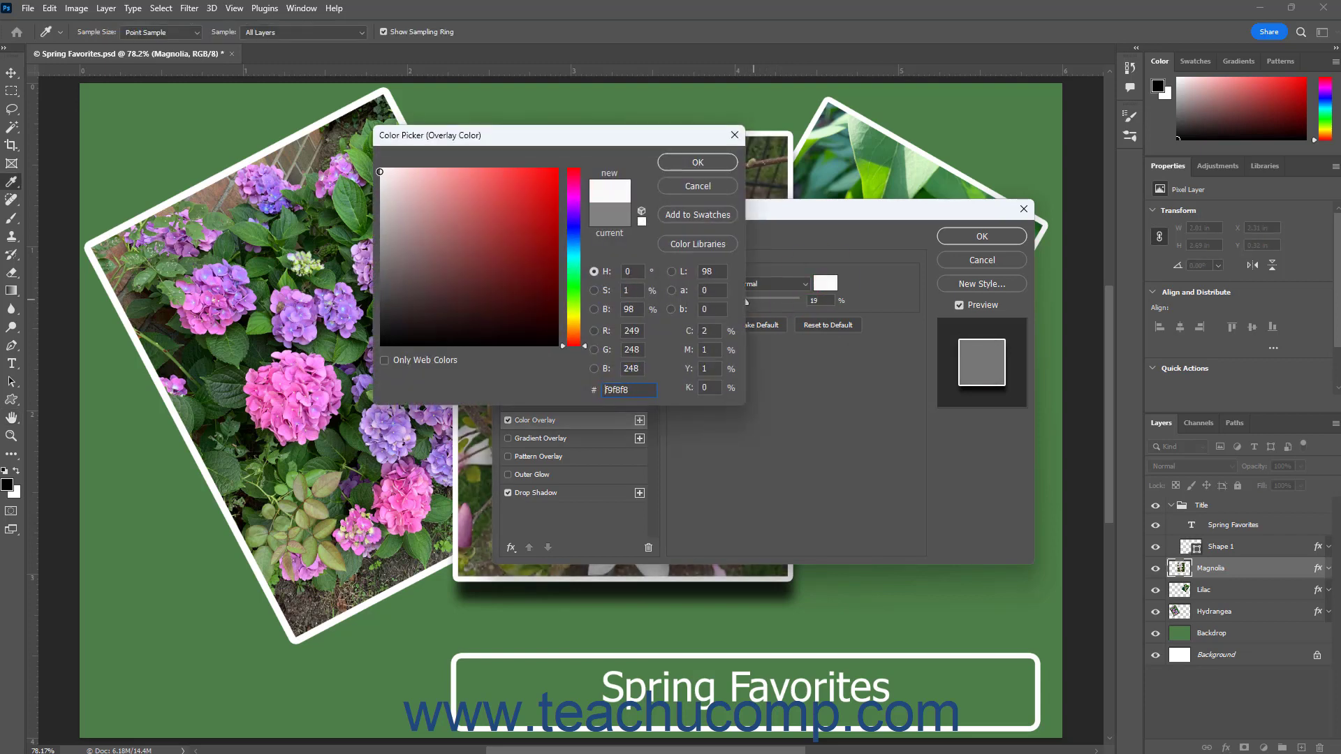
pyautogui.click(697, 162)
pyautogui.moveTo(745, 302); pyautogui.dragTo(738, 302)
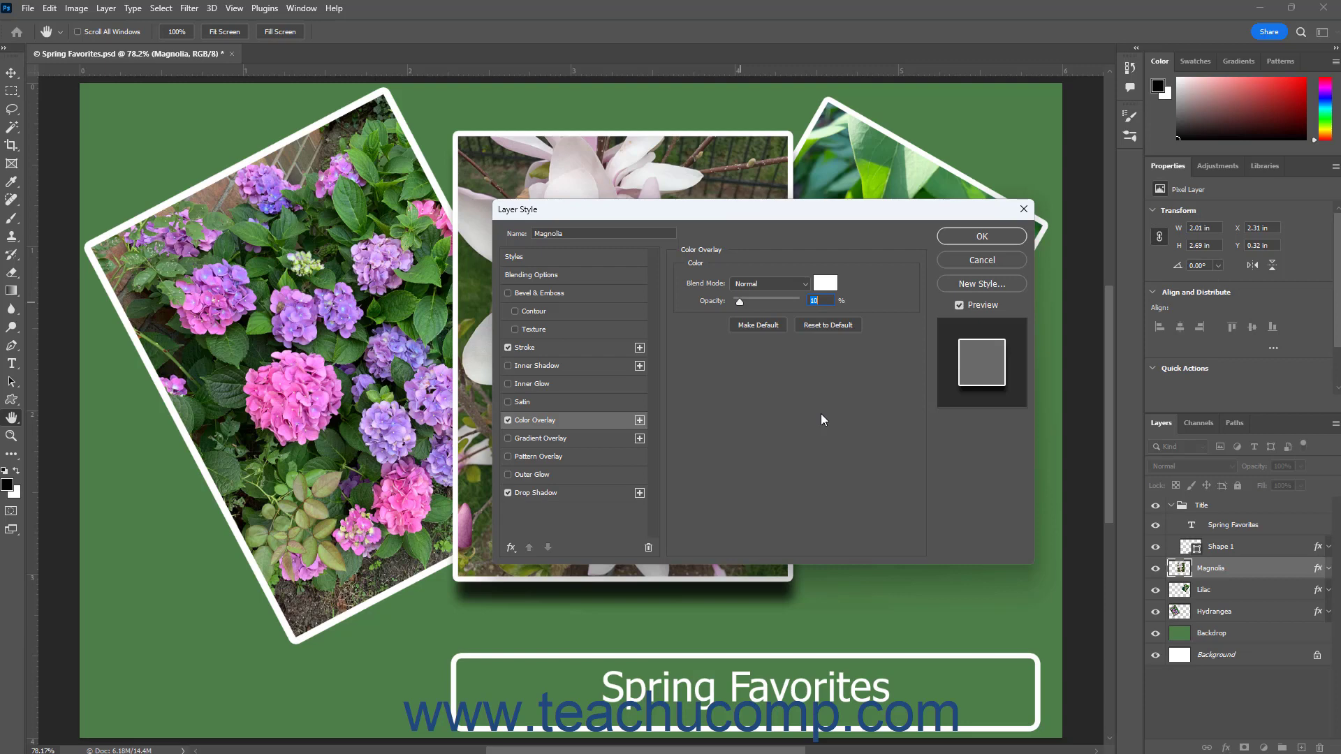
# Add a second Color Overlay effect in muted blue (#7596b0) with about 8% opacity
pyautogui.click(511, 549)
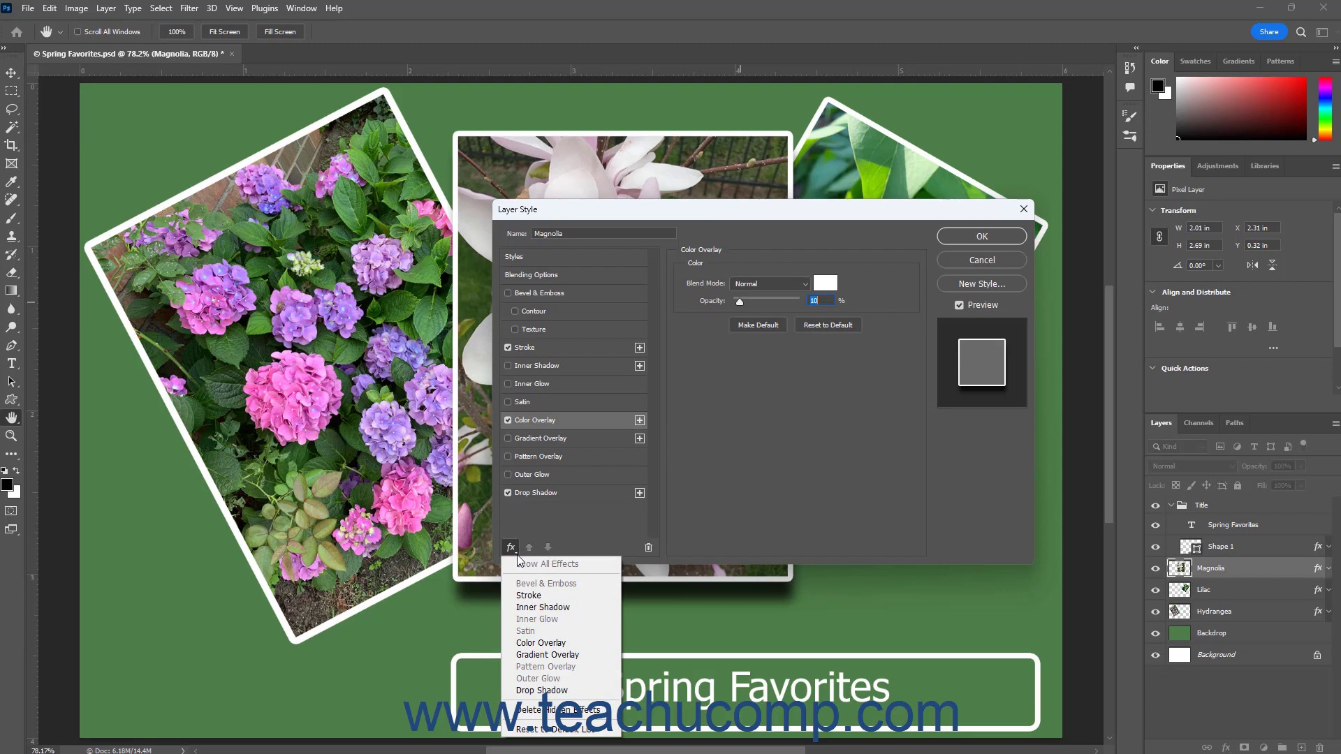
pyautogui.click(561, 643)
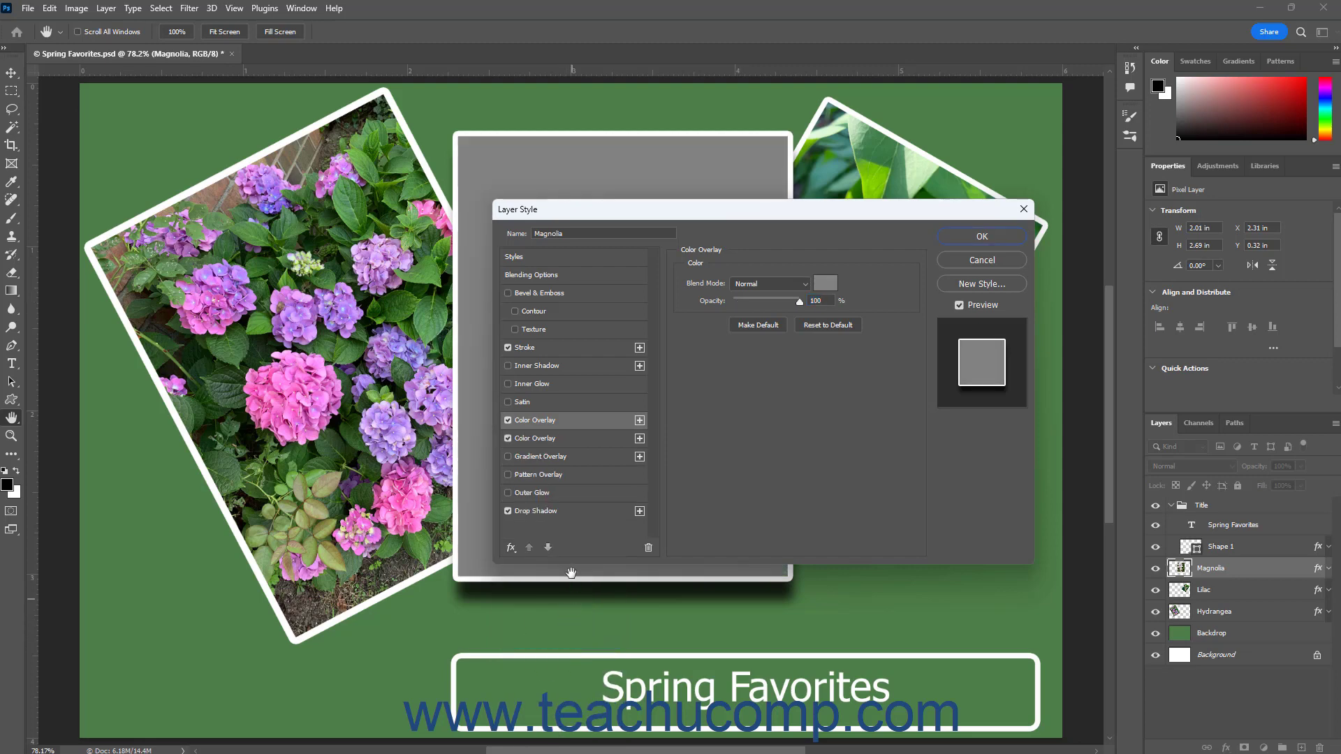
pyautogui.click(826, 285)
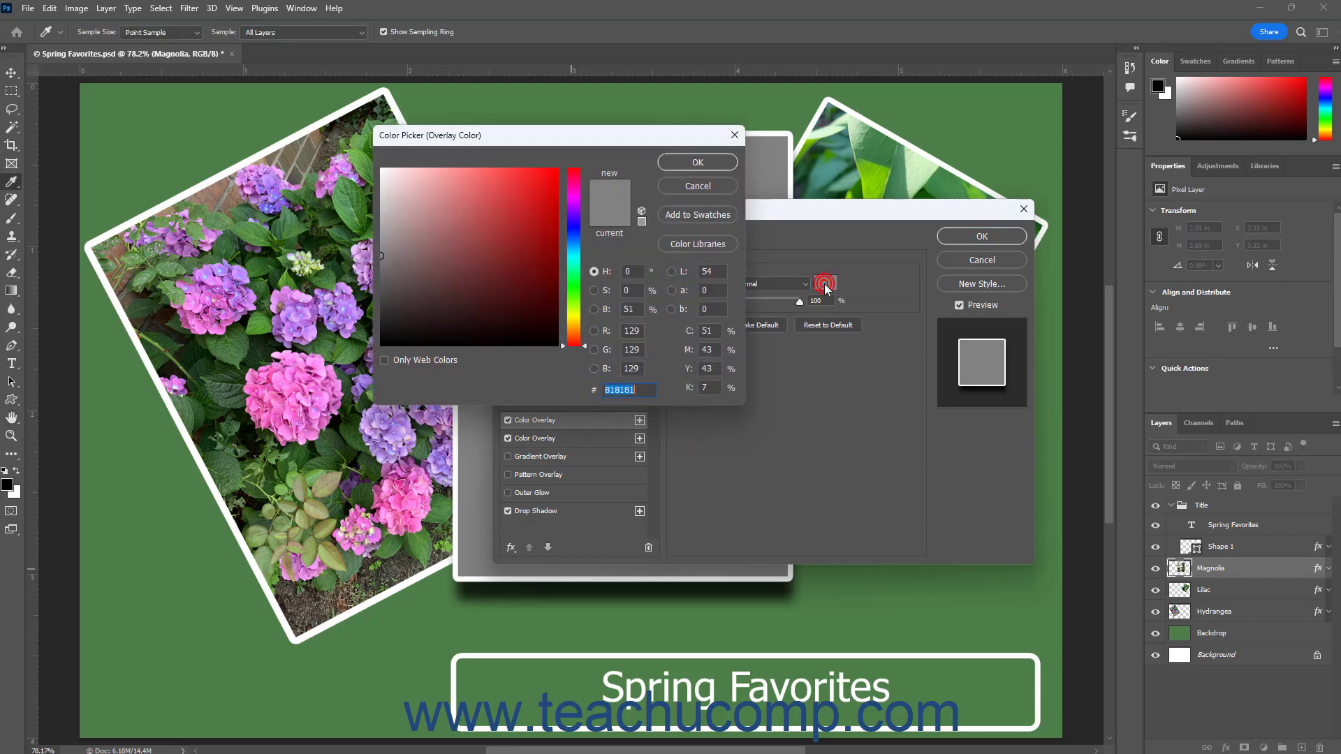
pyautogui.moveTo(583, 259); pyautogui.dragTo(578, 244)
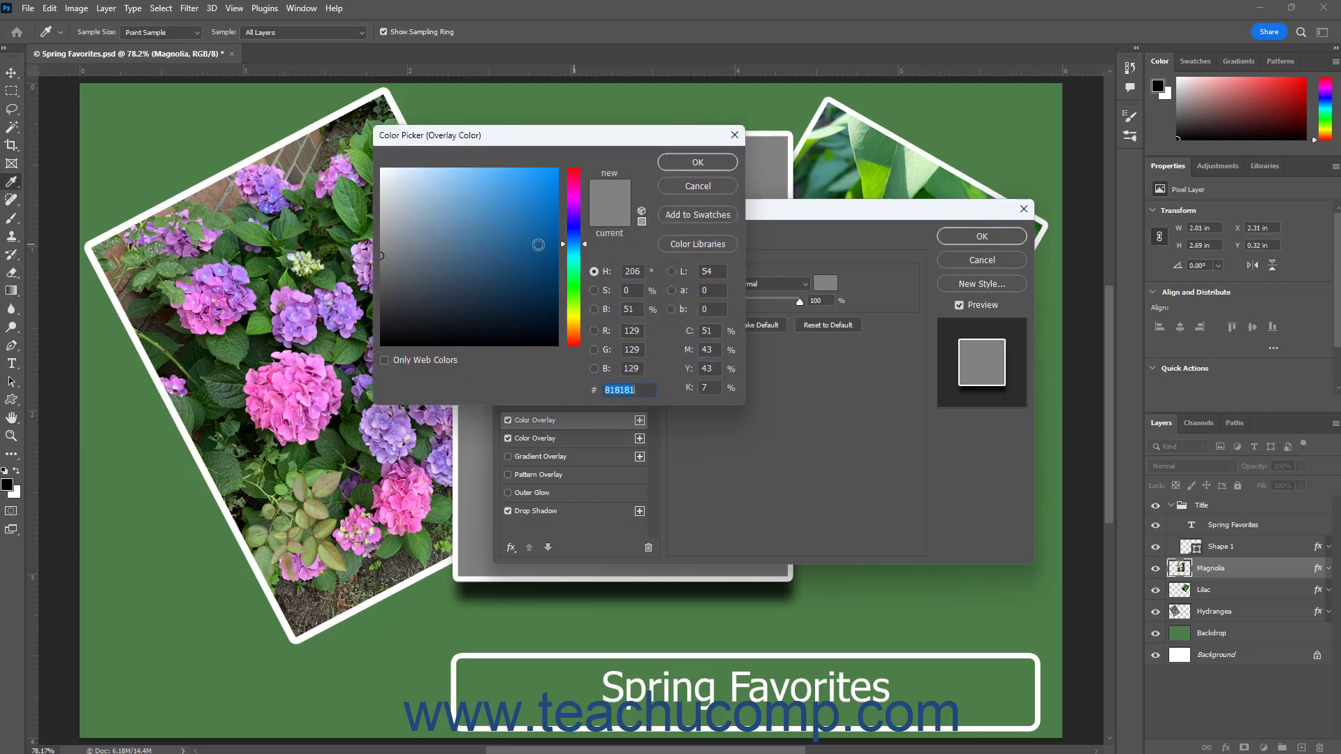
pyautogui.moveTo(456, 242); pyautogui.dragTo(440, 223)
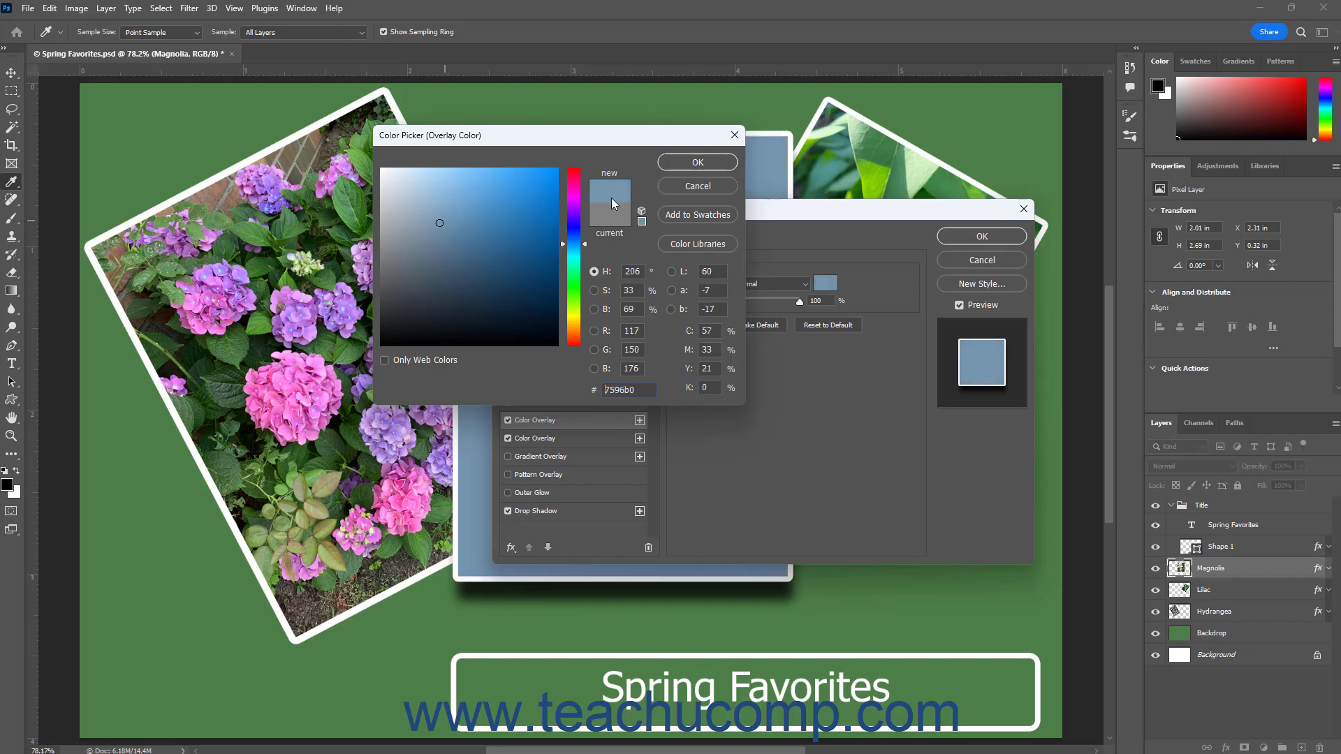
pyautogui.click(683, 164)
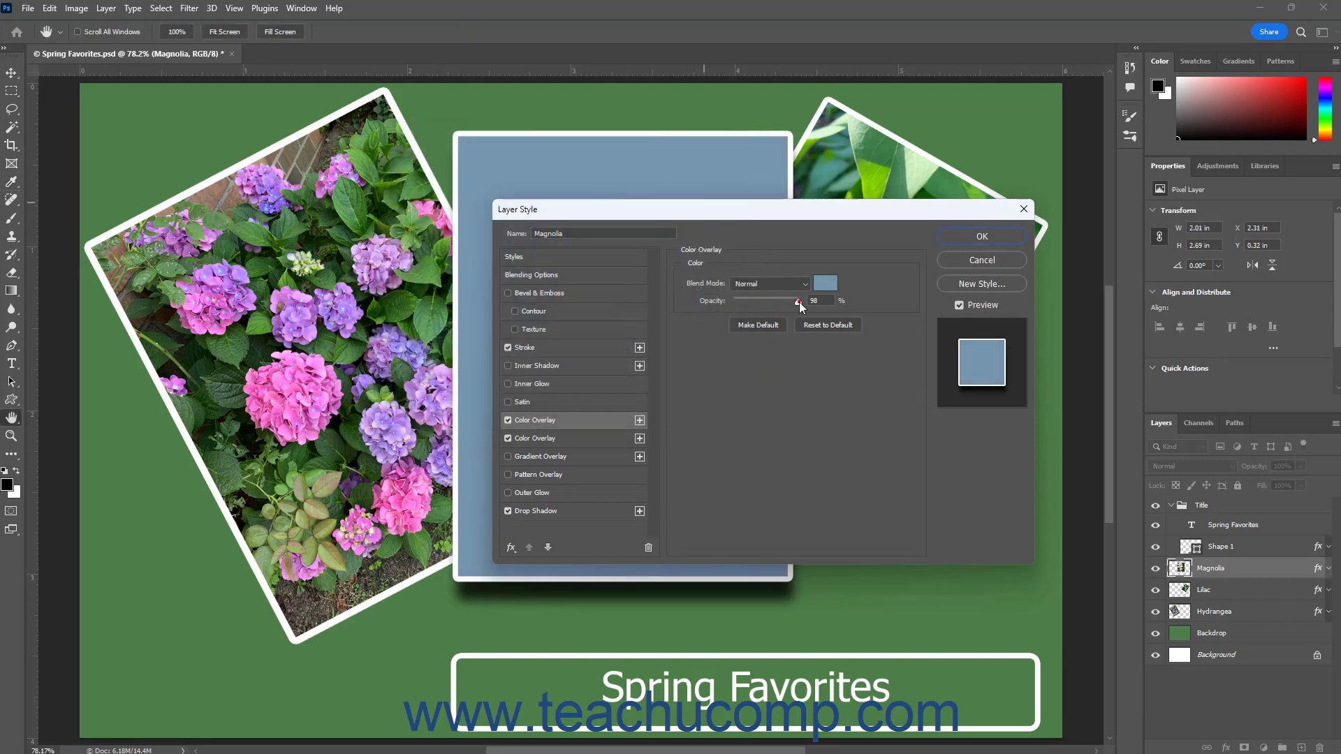
pyautogui.moveTo(799, 302); pyautogui.dragTo(739, 302)
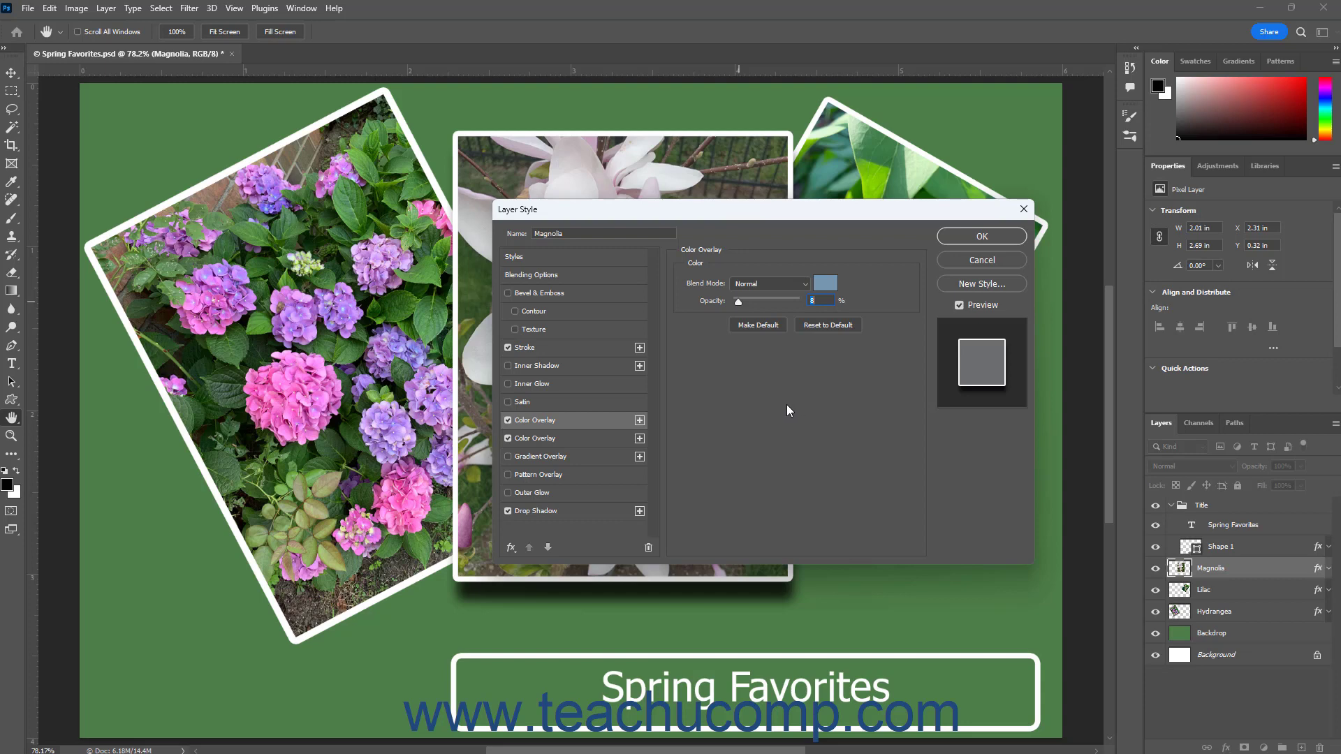
# Move the blue Color Overlay below the white one and back above it, and delete the blue overlay
pyautogui.click(548, 549)
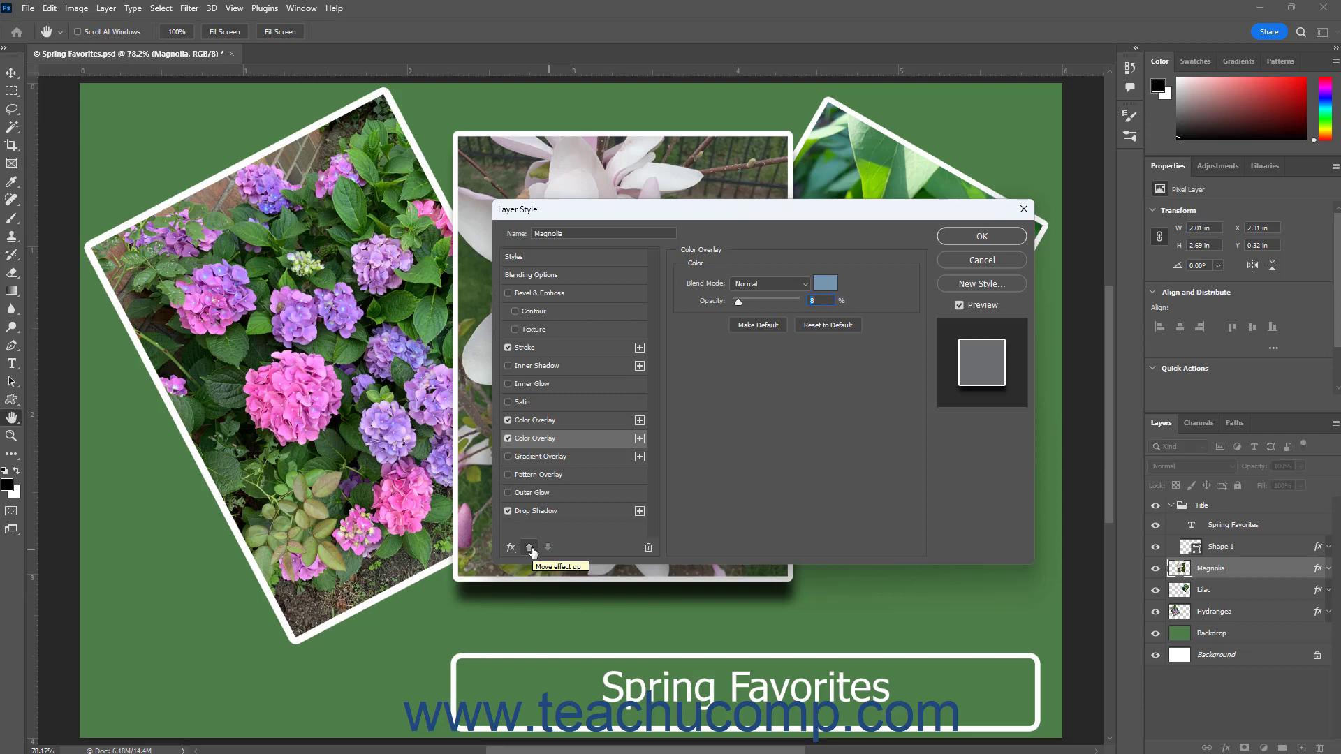
pyautogui.click(530, 548)
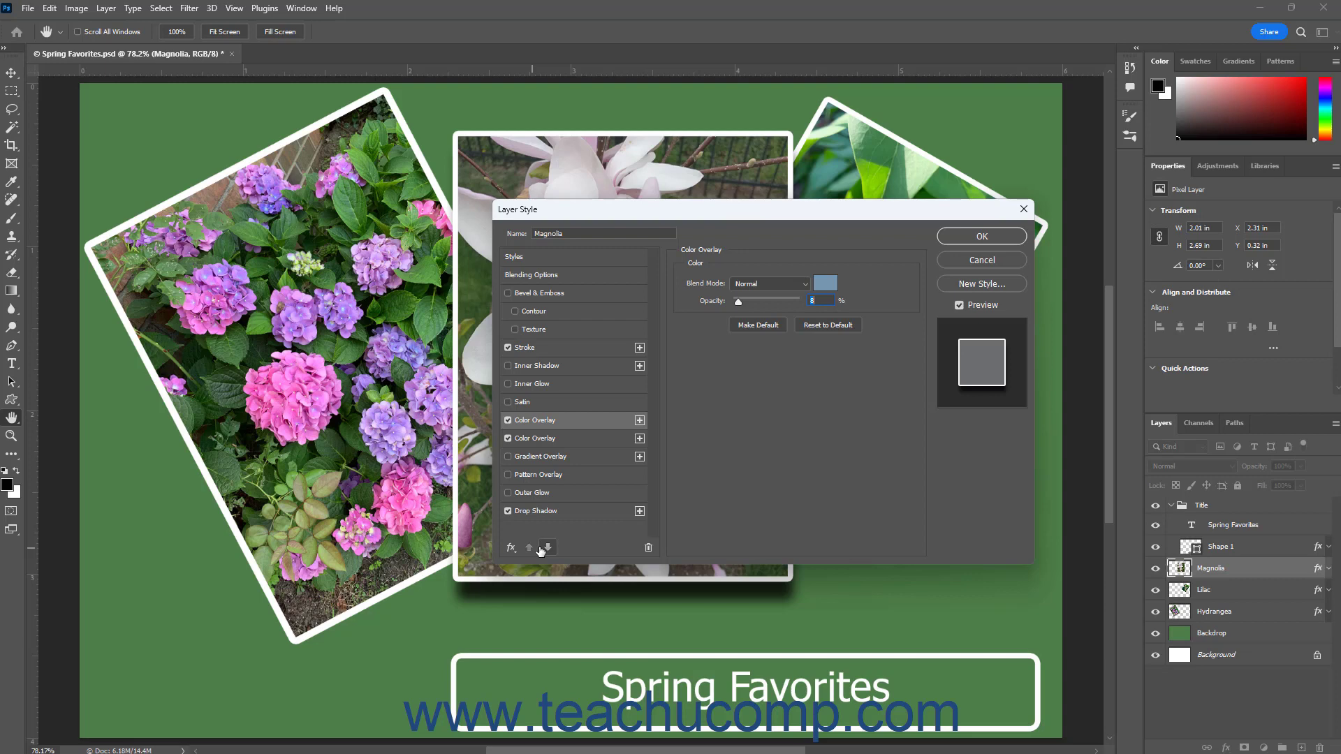
pyautogui.click(648, 547)
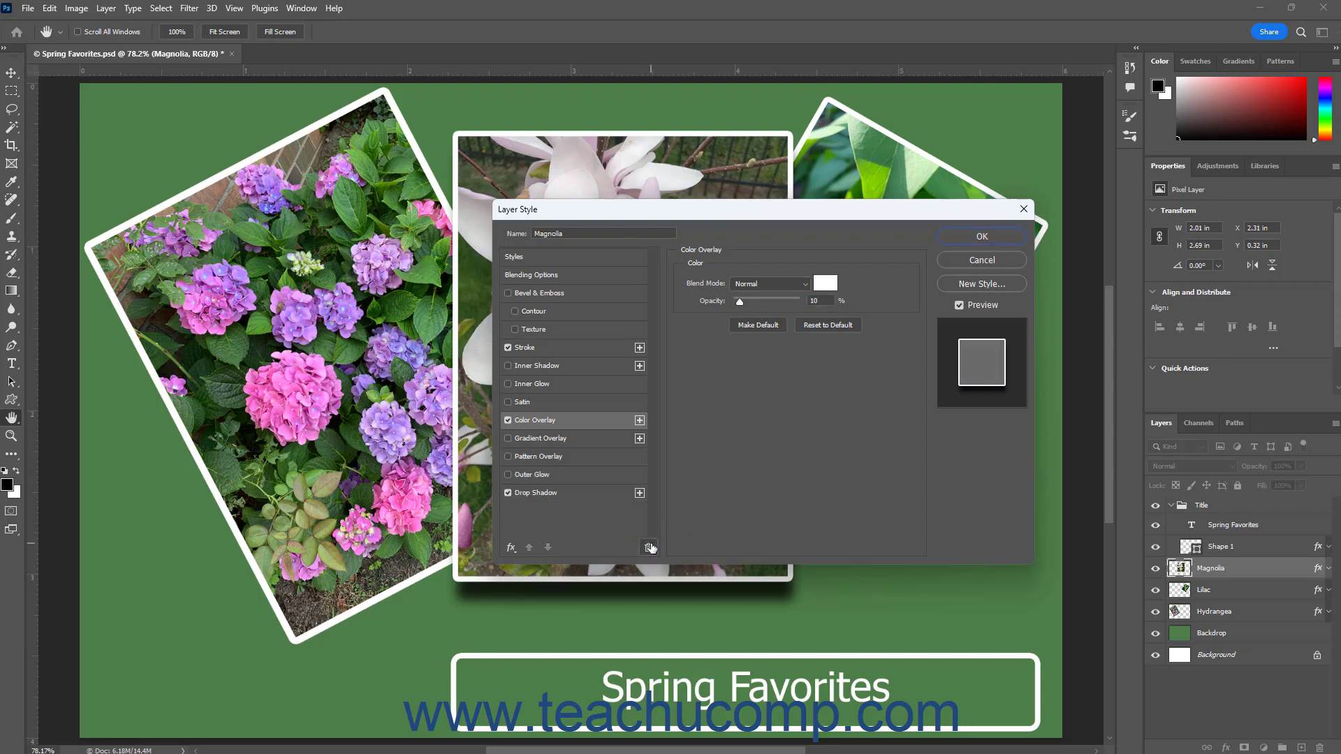
# Remove the hidden effects from the Magnolia layer's effects list and show all effects again
pyautogui.click(511, 548)
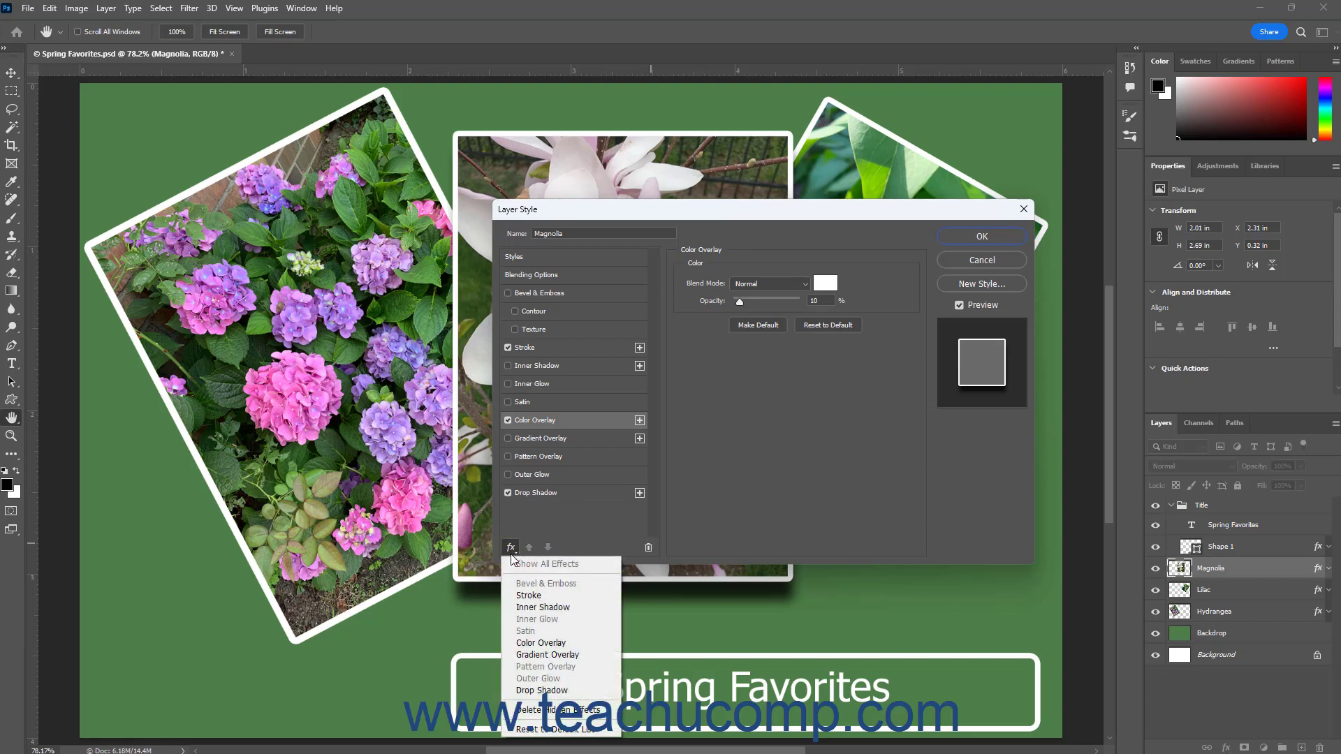
pyautogui.click(566, 711)
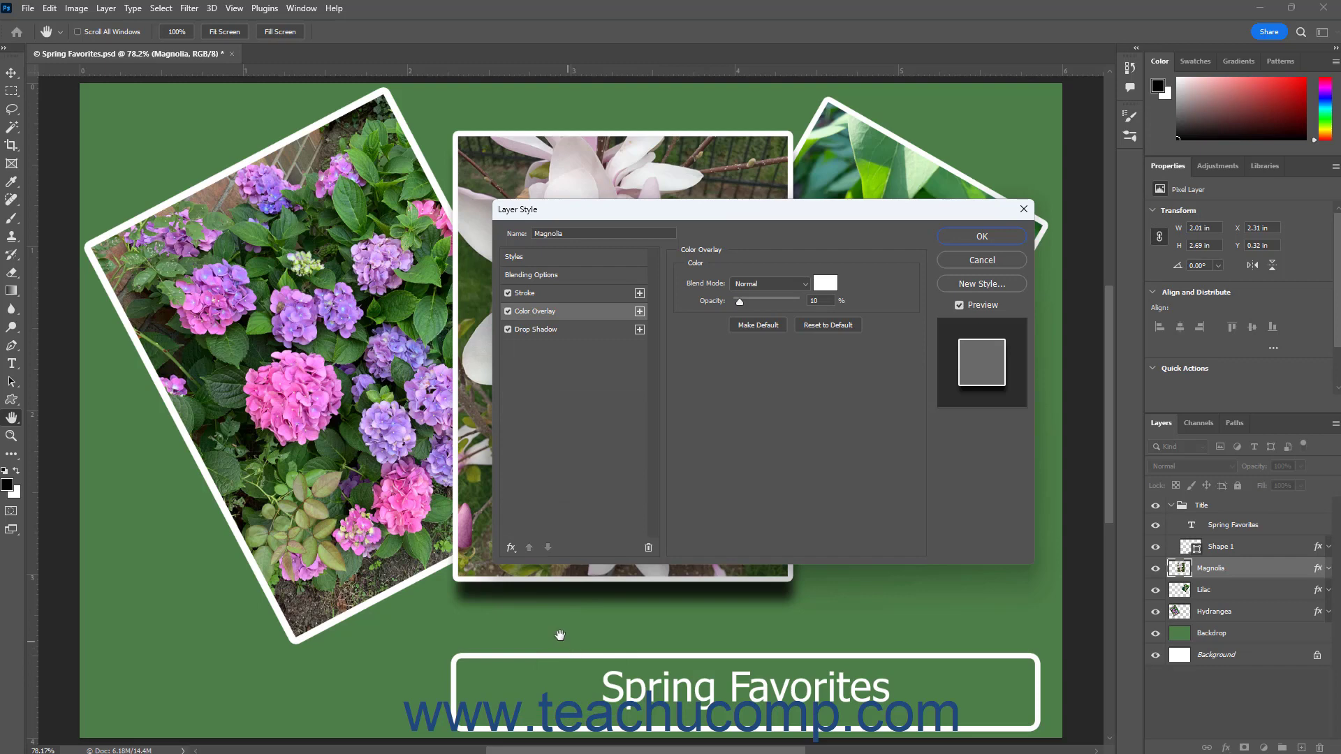
pyautogui.click(511, 547)
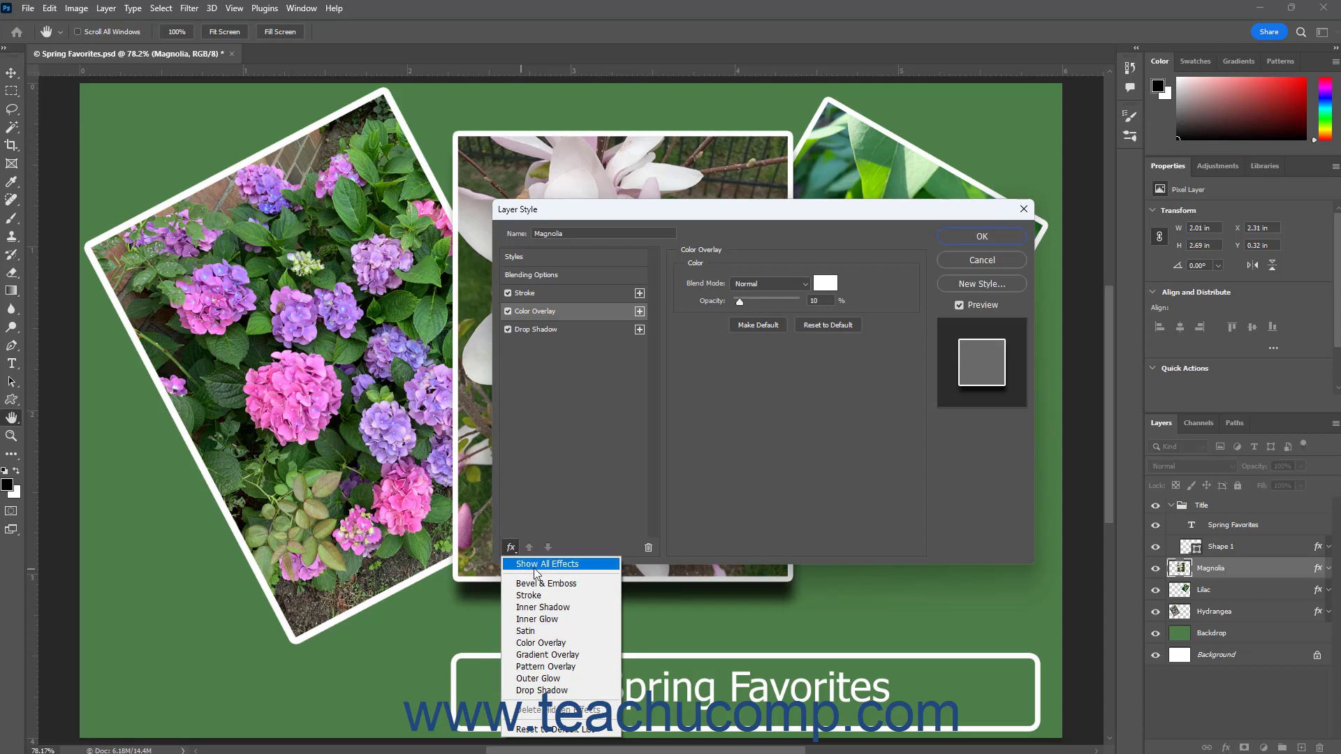
pyautogui.click(537, 565)
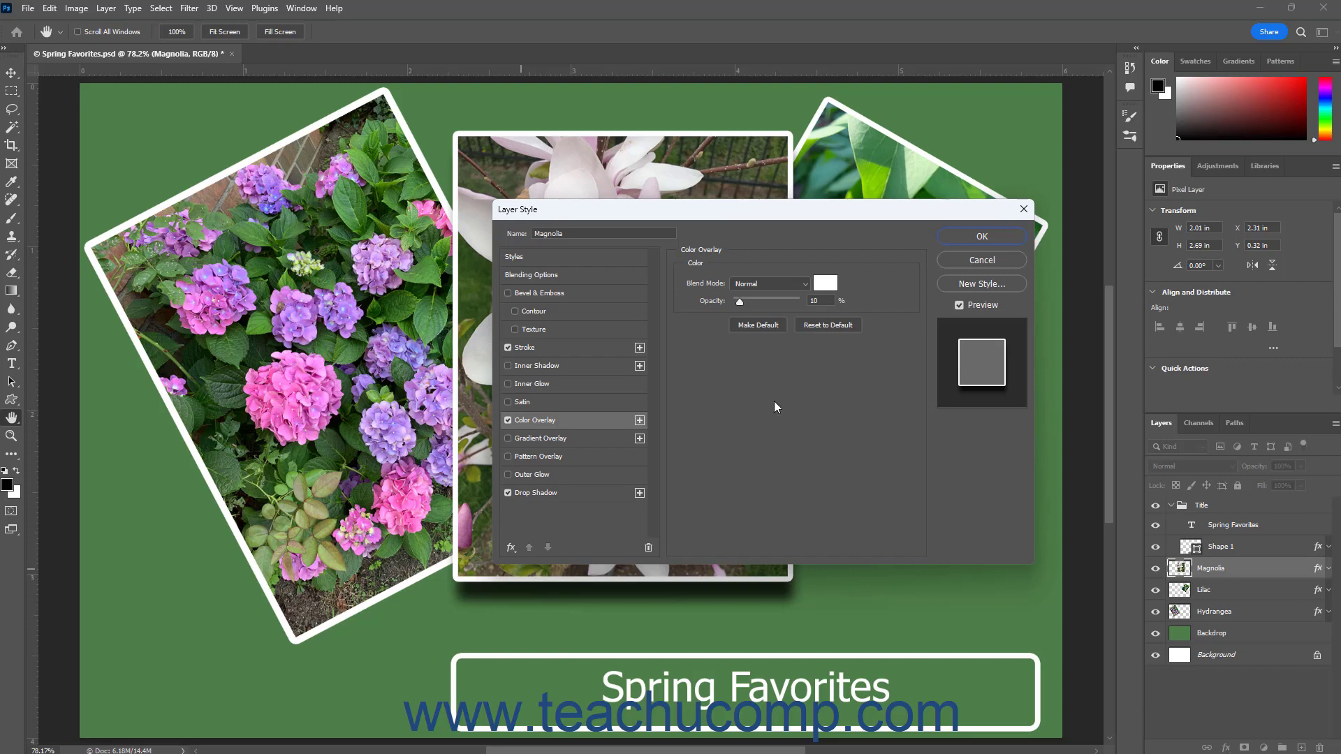
# Save the layer effects as a new style named "White Stroke and Overlay with Shadow" and add it to the current library
pyautogui.click(983, 282)
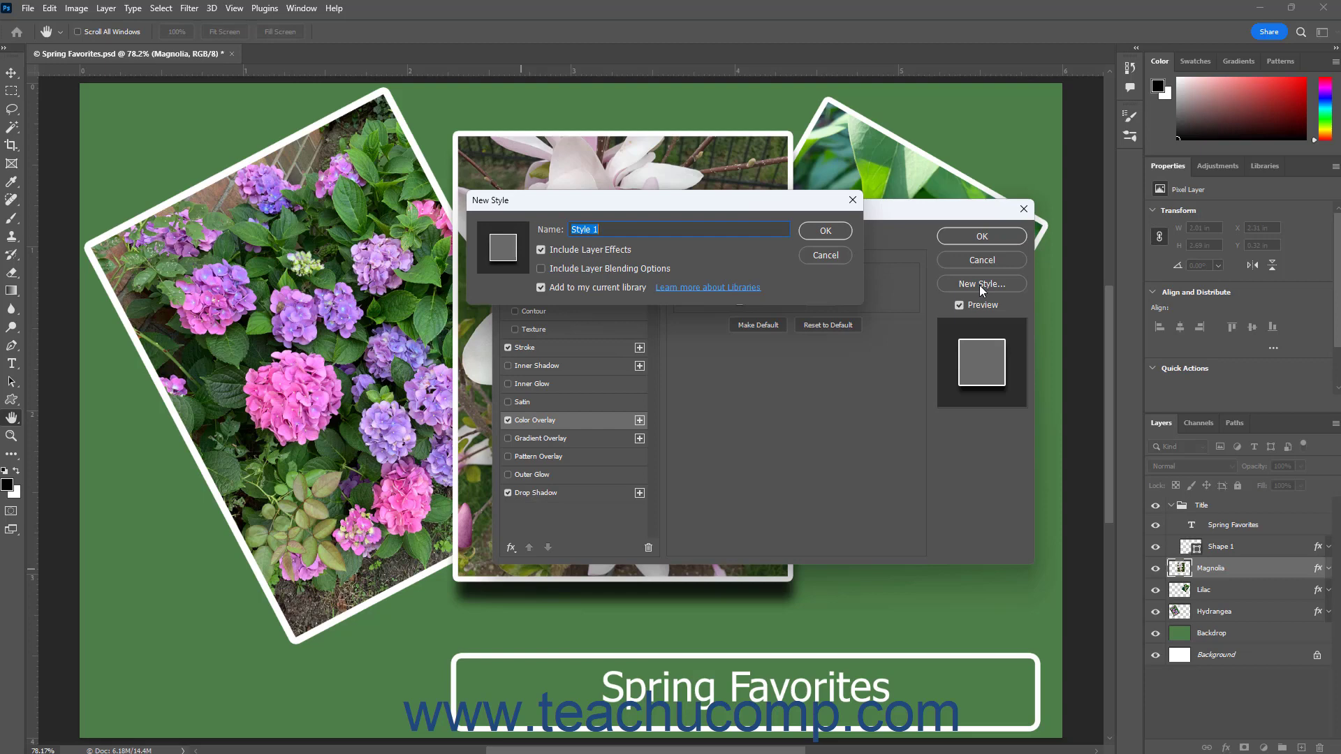
pyautogui.write('White Stroke and Overlay with Shadow')
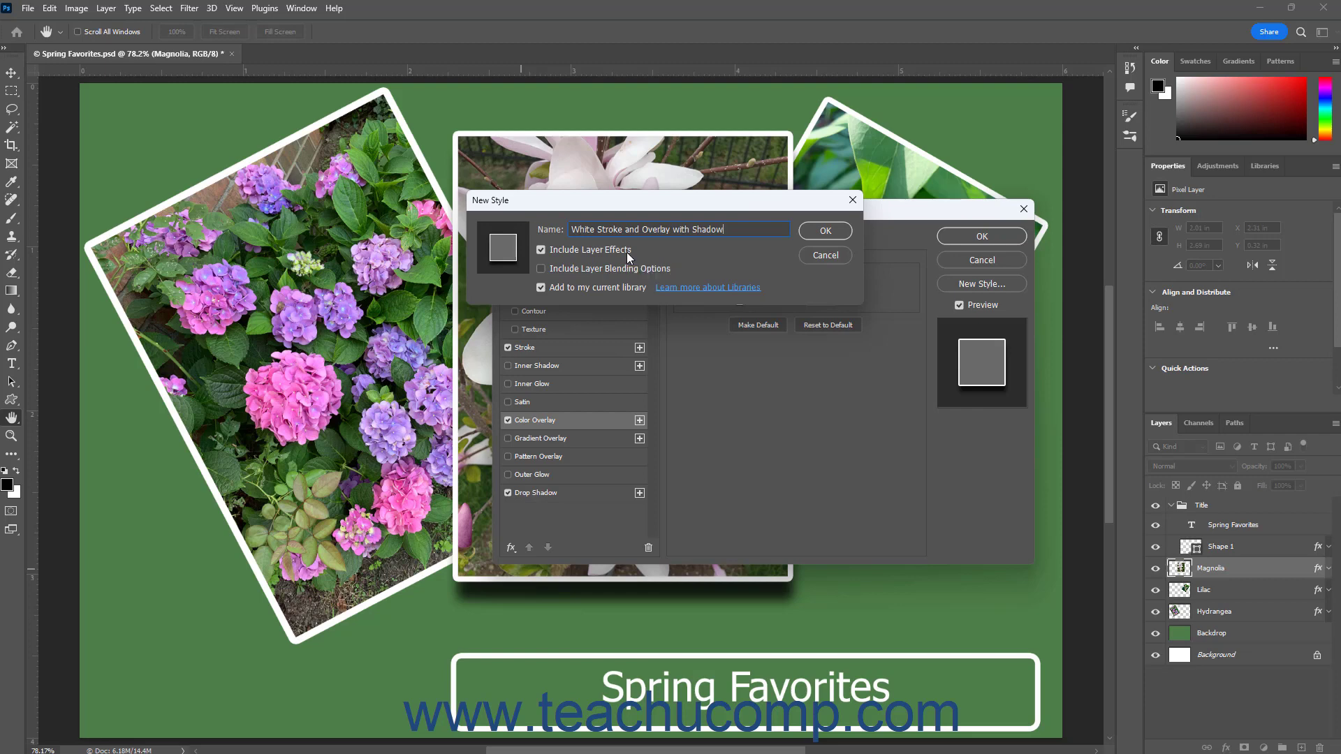
pyautogui.moveTo(657, 203); pyautogui.dragTo(759, 103)
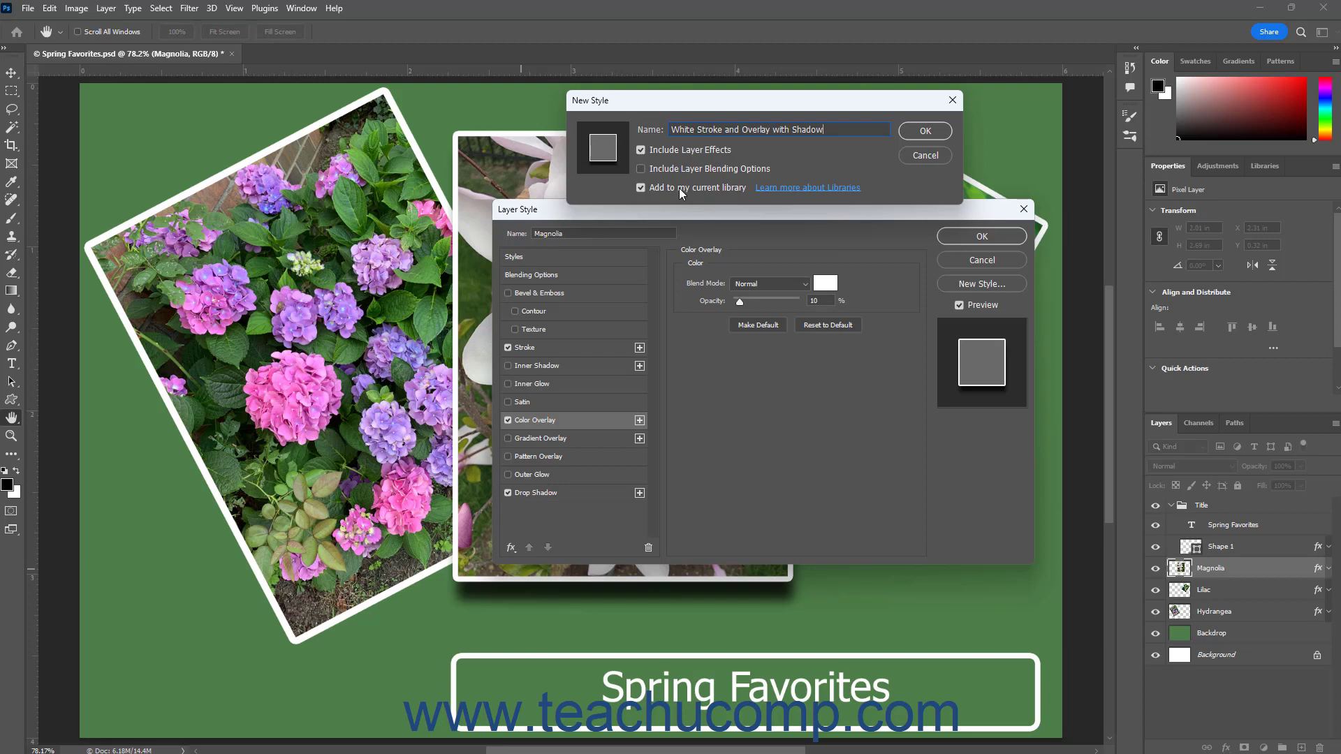
pyautogui.click(921, 131)
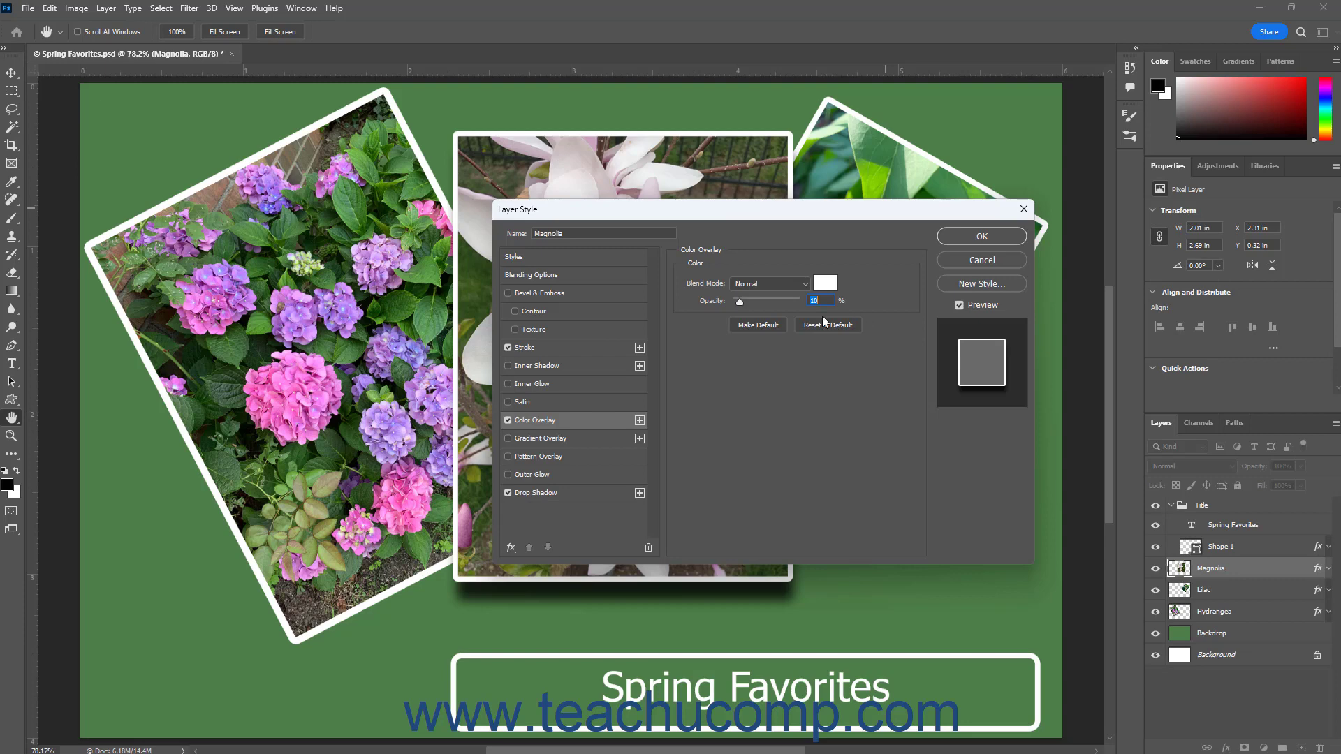
# View the saved style presets and apply the layer style settings to the Magnolia layer
pyautogui.click(576, 257)
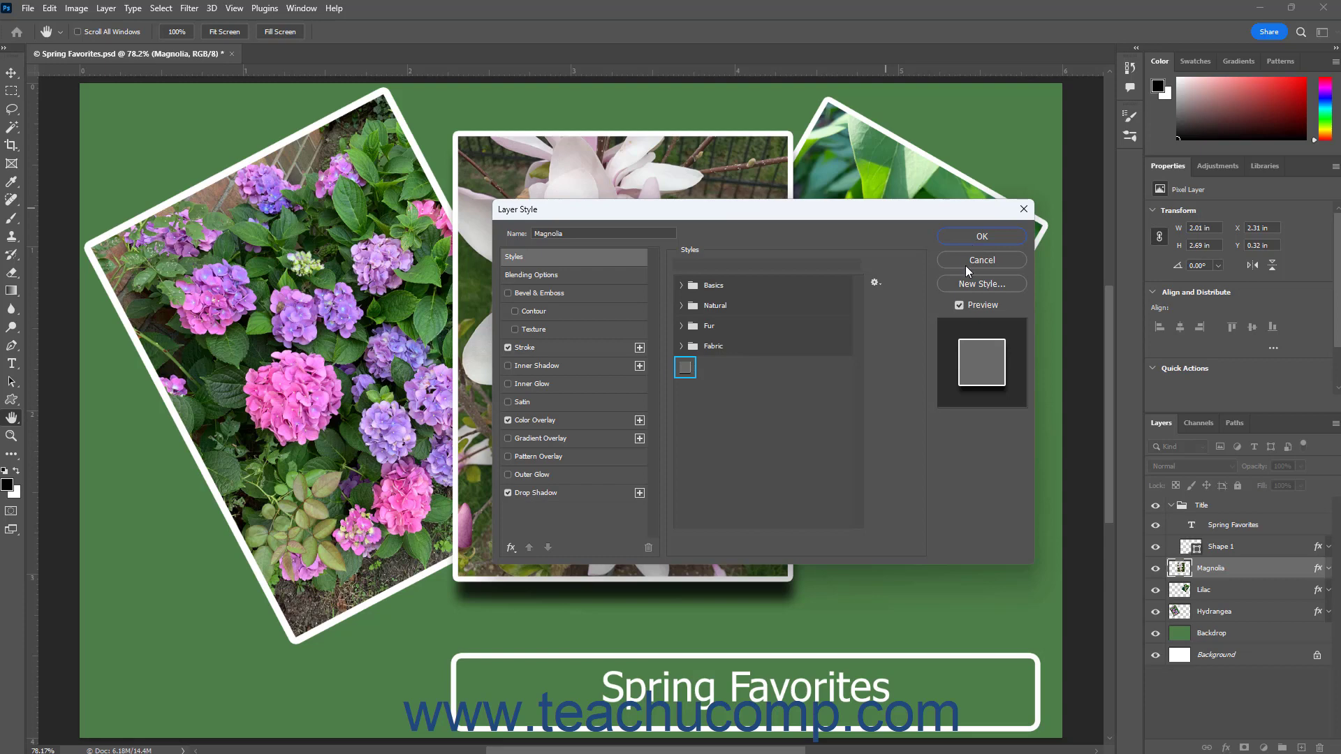
pyautogui.click(969, 237)
pyautogui.press('z')
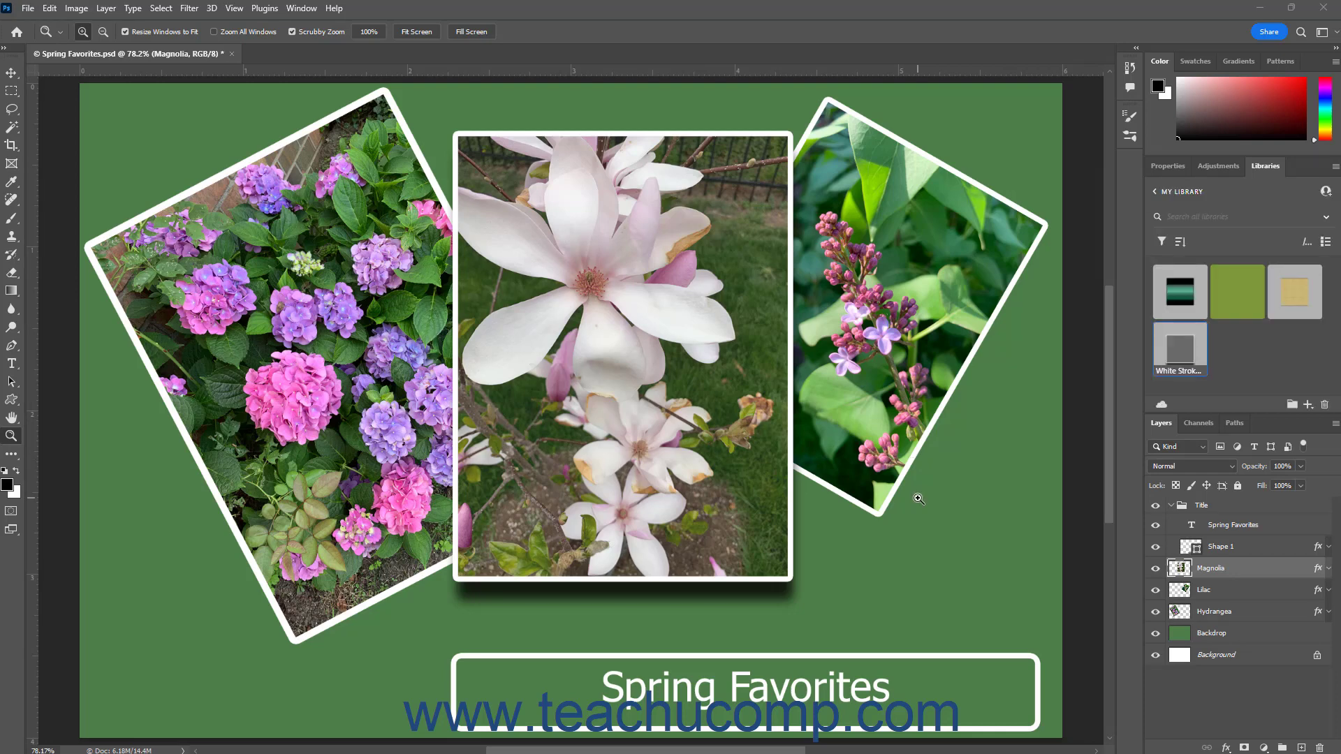
# Expand the Magnolia layer's effects list, view its Blending Options without changing them, and collapse the list
pyautogui.click(1330, 569)
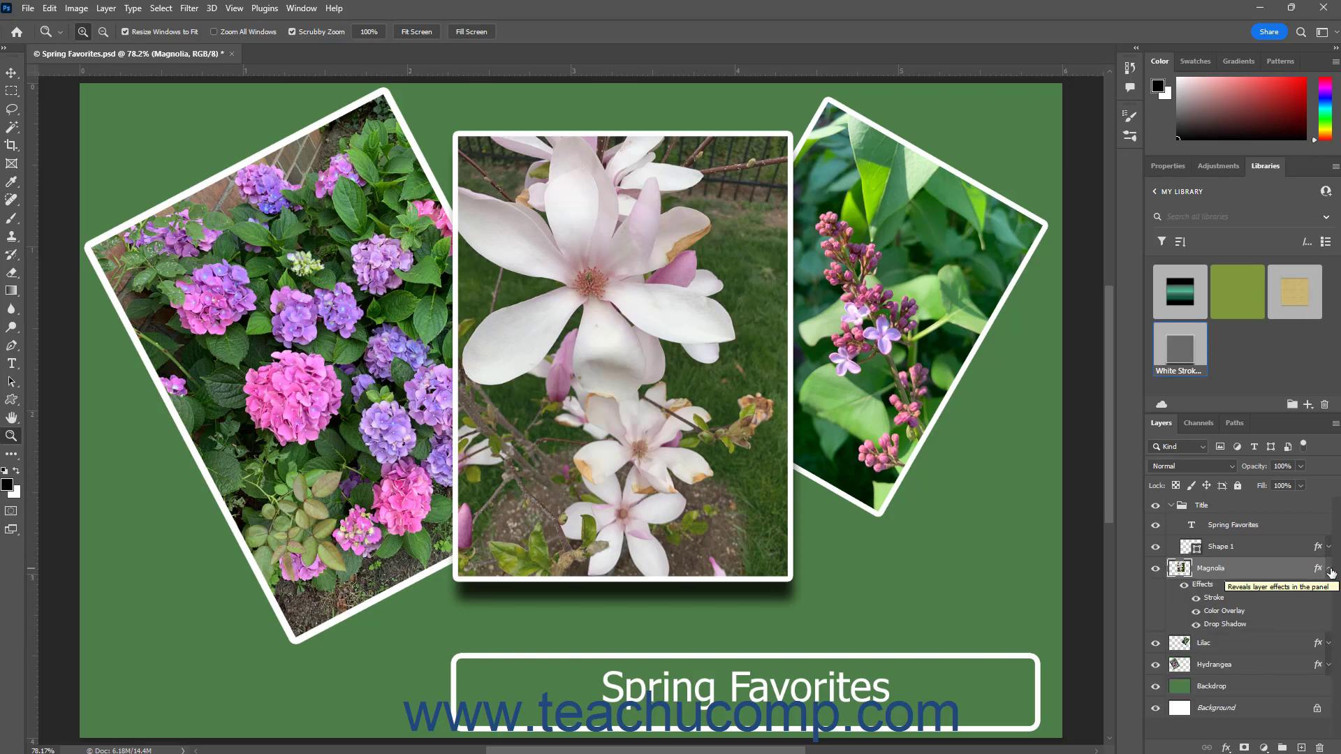
pyautogui.click(1330, 570)
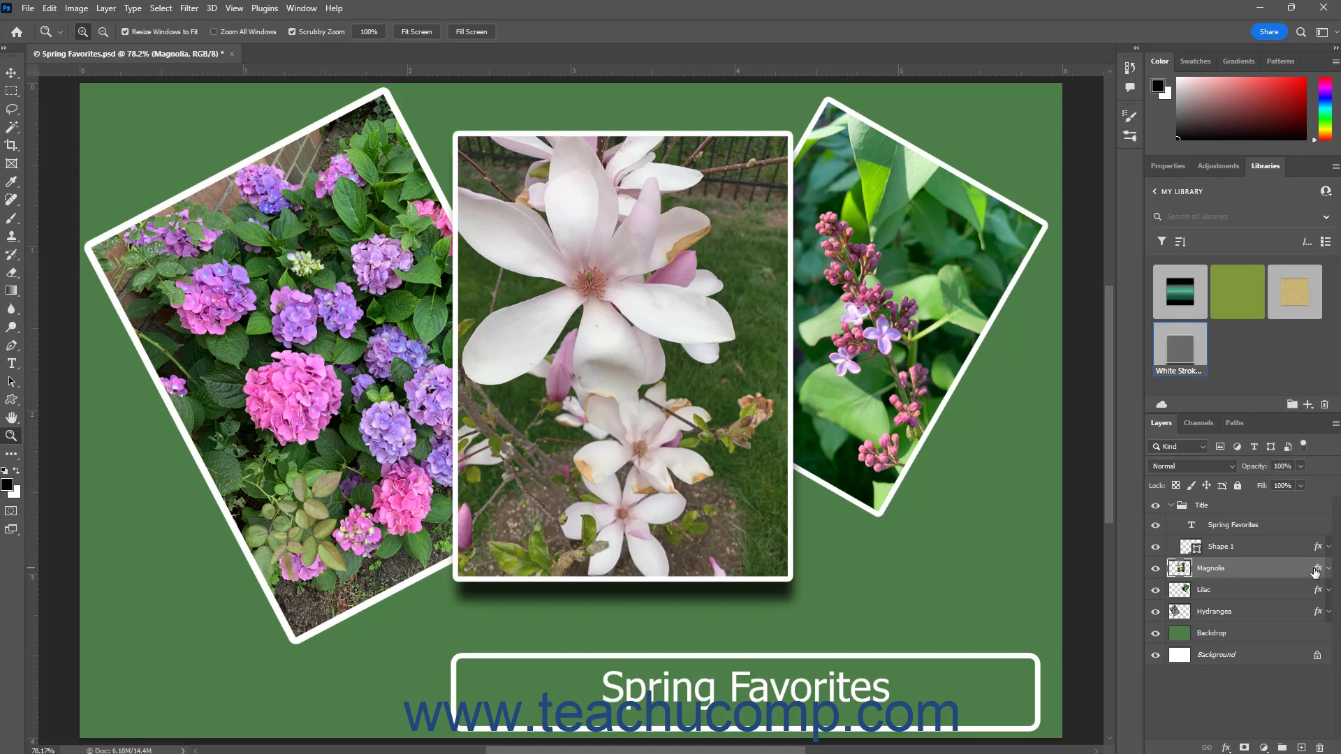
pyautogui.click(1329, 569)
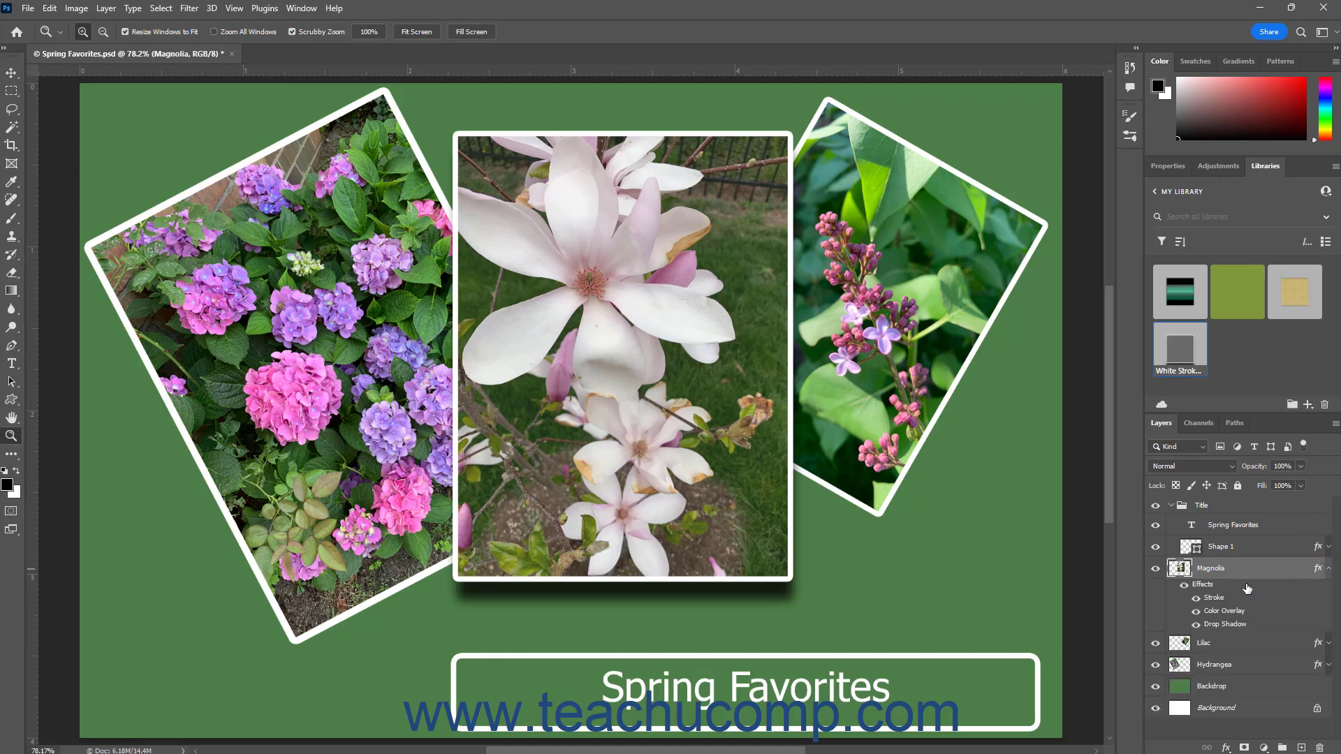
pyautogui.doubleClick(1210, 590)
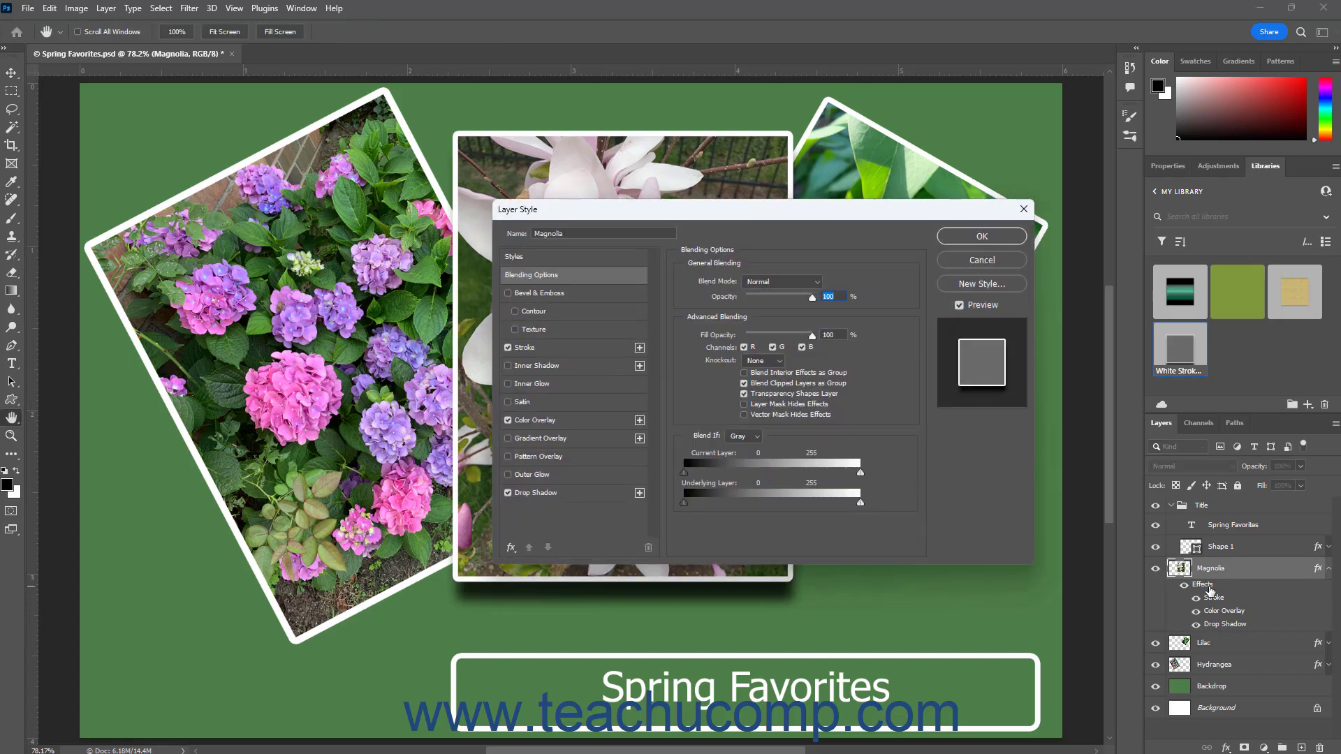
pyautogui.click(988, 261)
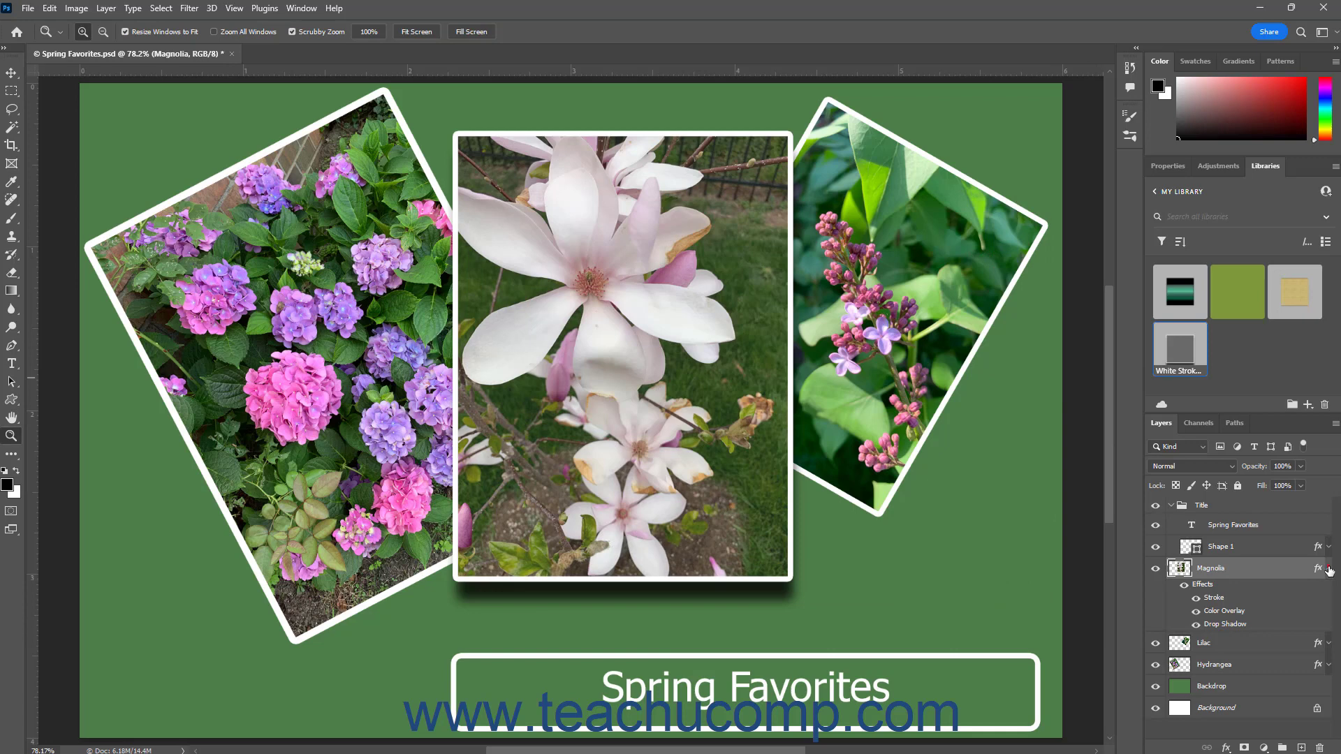
pyautogui.click(1326, 568)
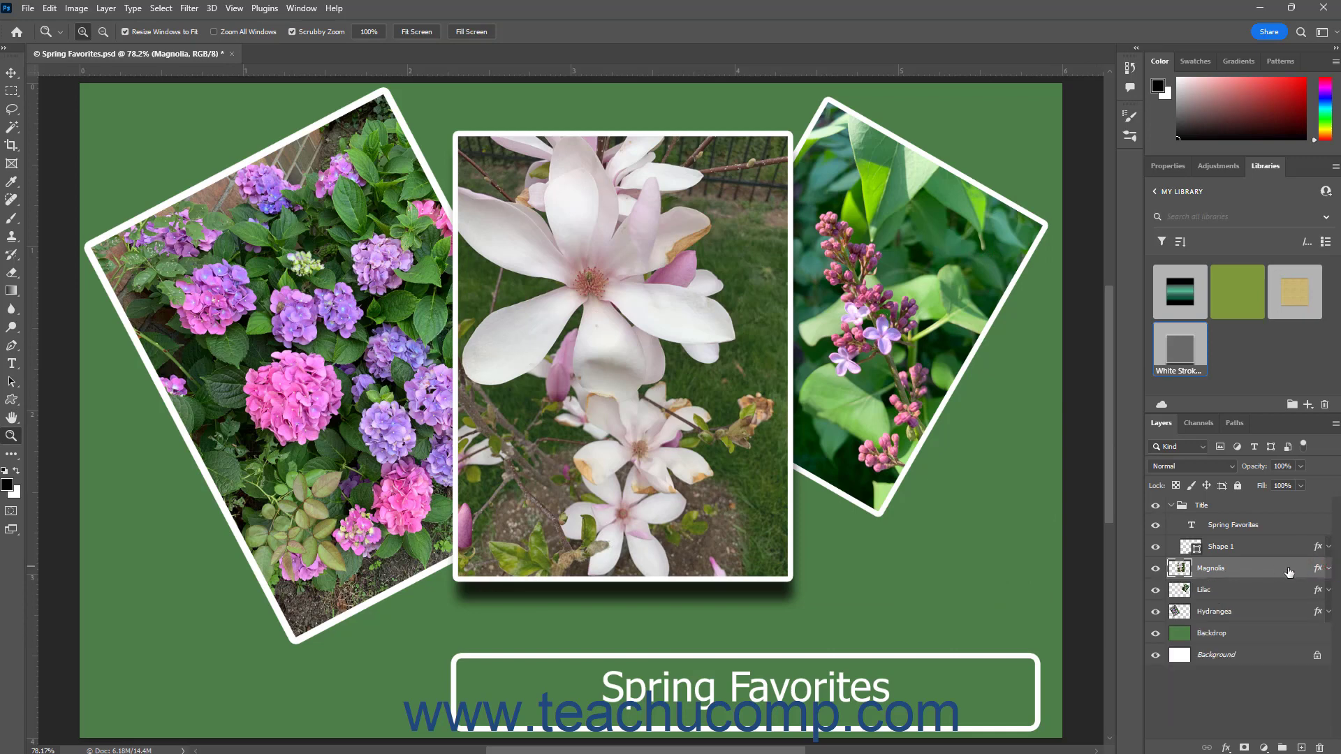
# Expand the Magnolia layer's effects and examine the settings of its Drop Shadow, Stroke and Color Overlay
pyautogui.click(1329, 568)
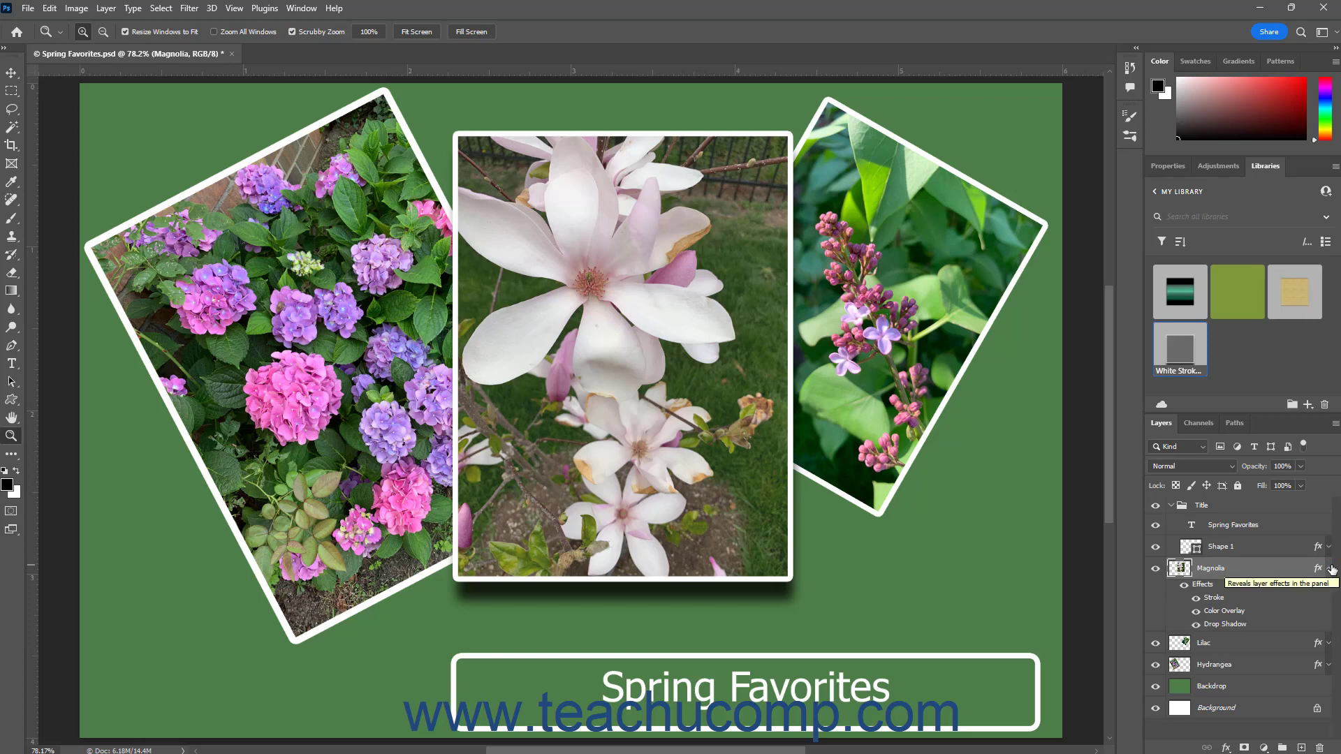
pyautogui.doubleClick(1233, 625)
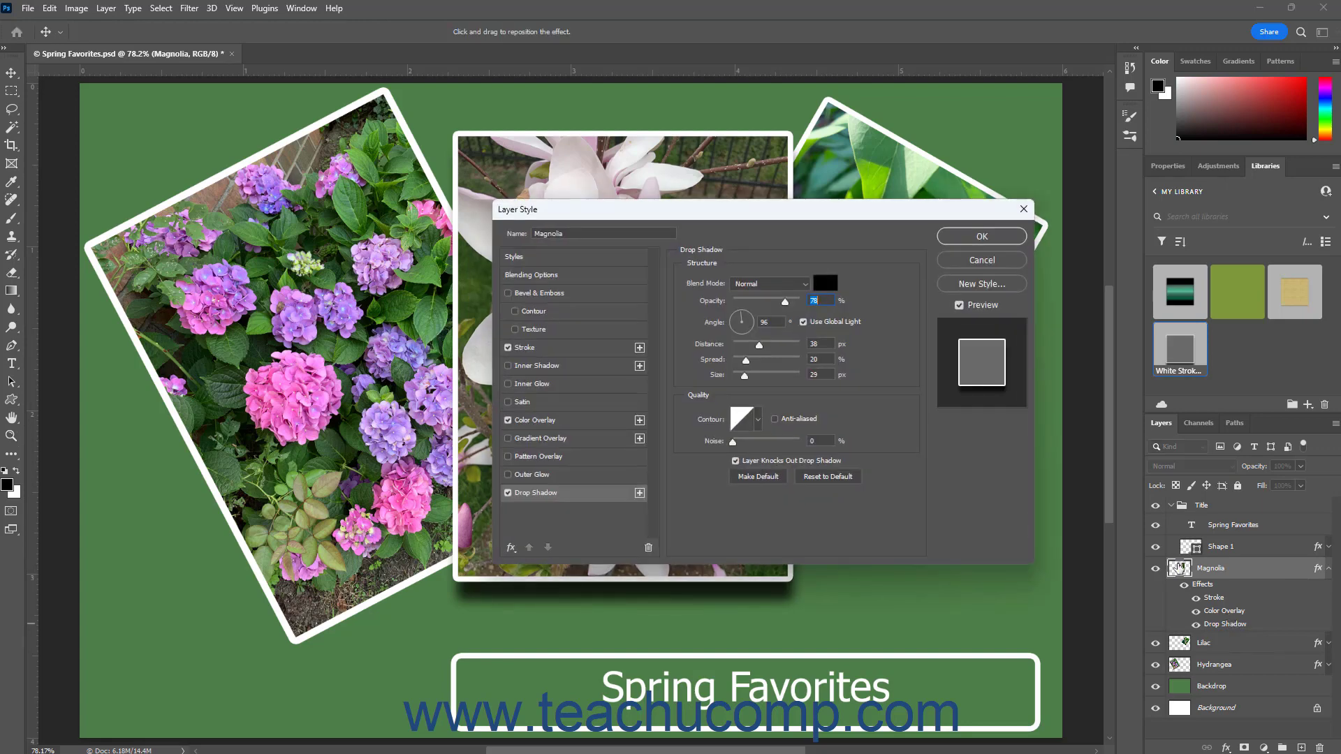
pyautogui.click(977, 260)
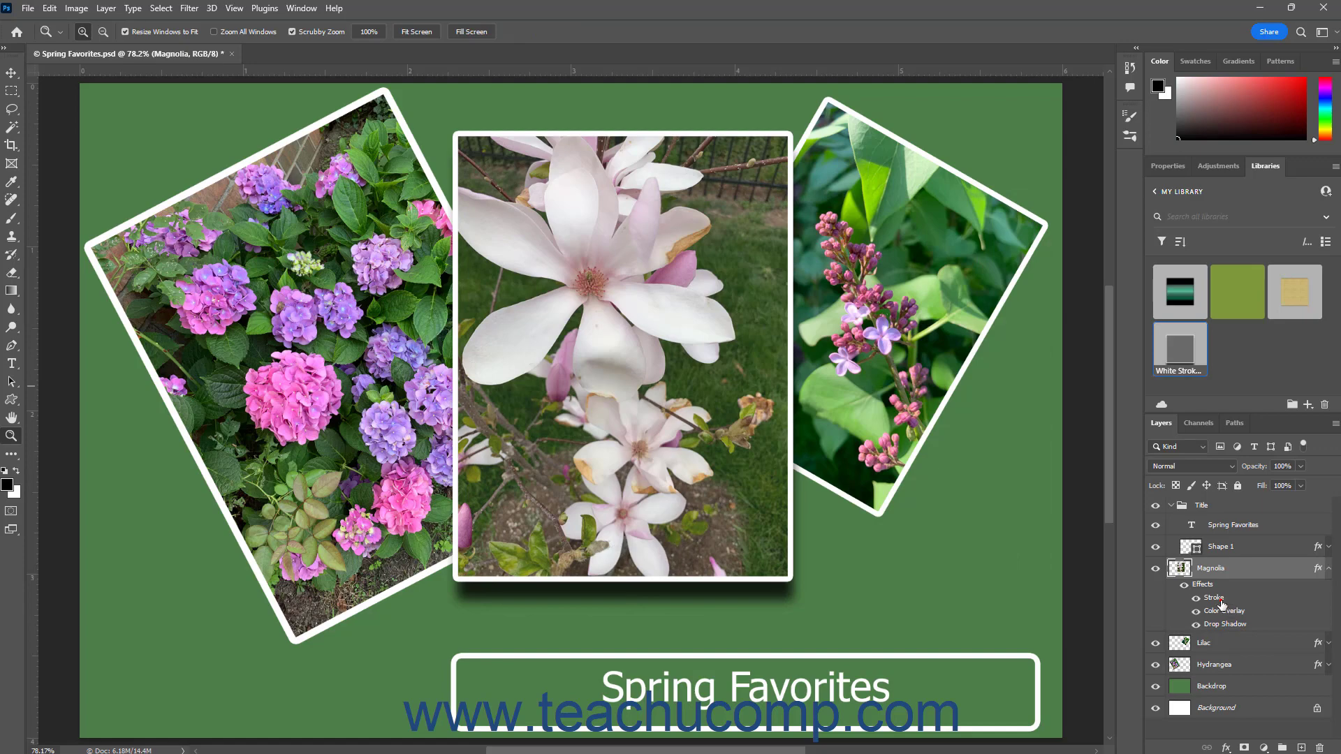
pyautogui.doubleClick(1221, 601)
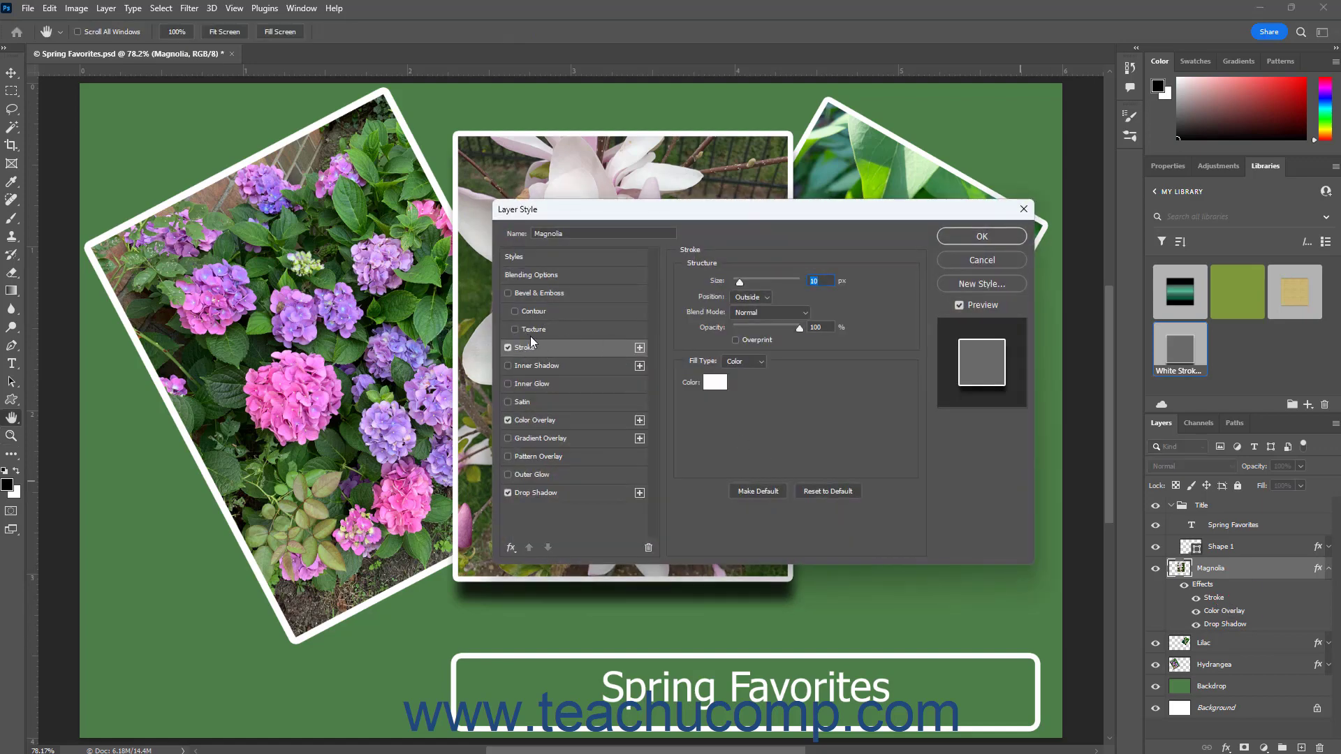
pyautogui.click(950, 260)
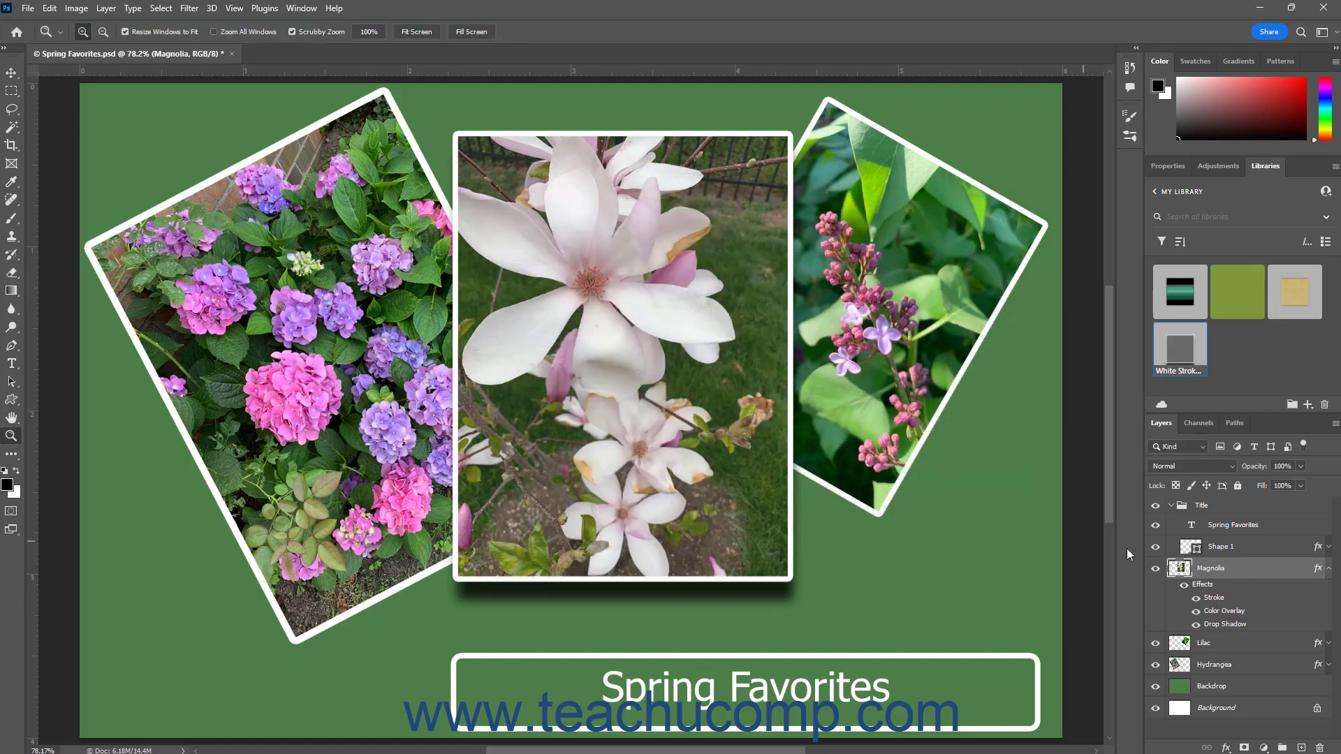
pyautogui.doubleClick(1221, 610)
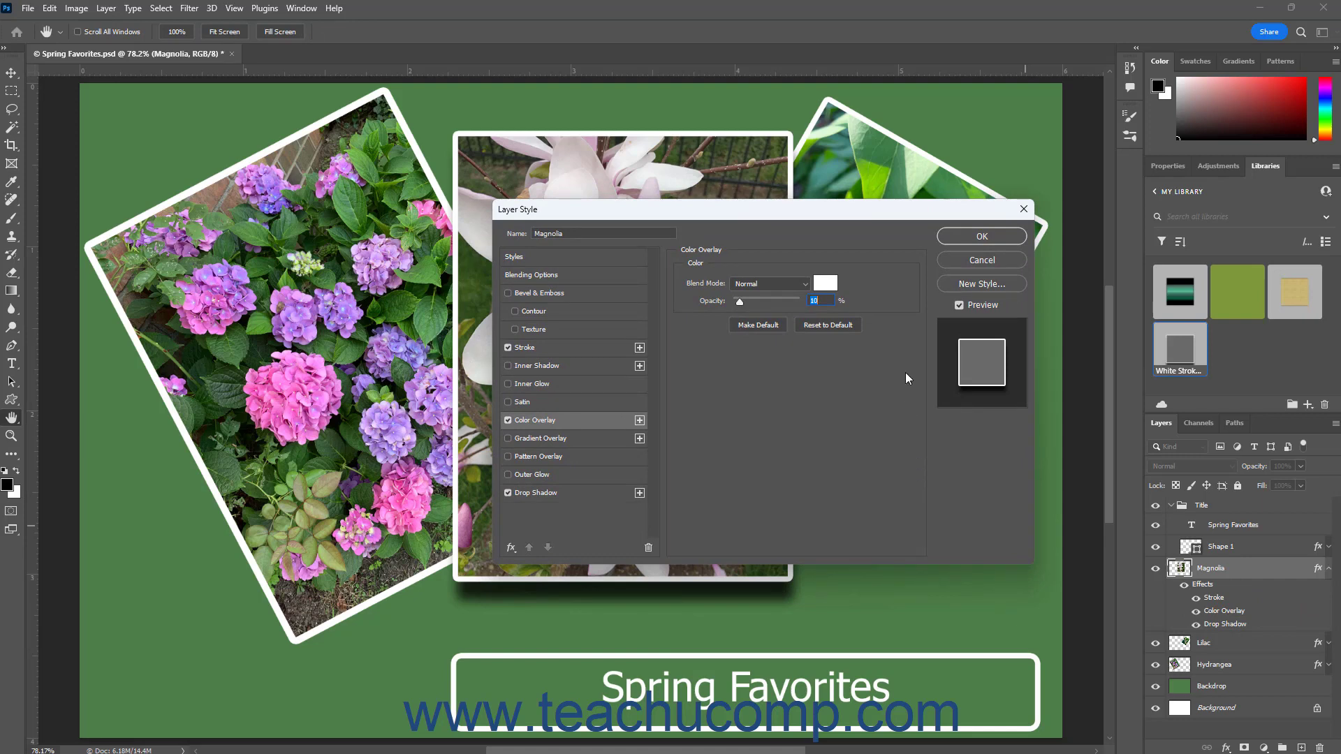
pyautogui.click(956, 240)
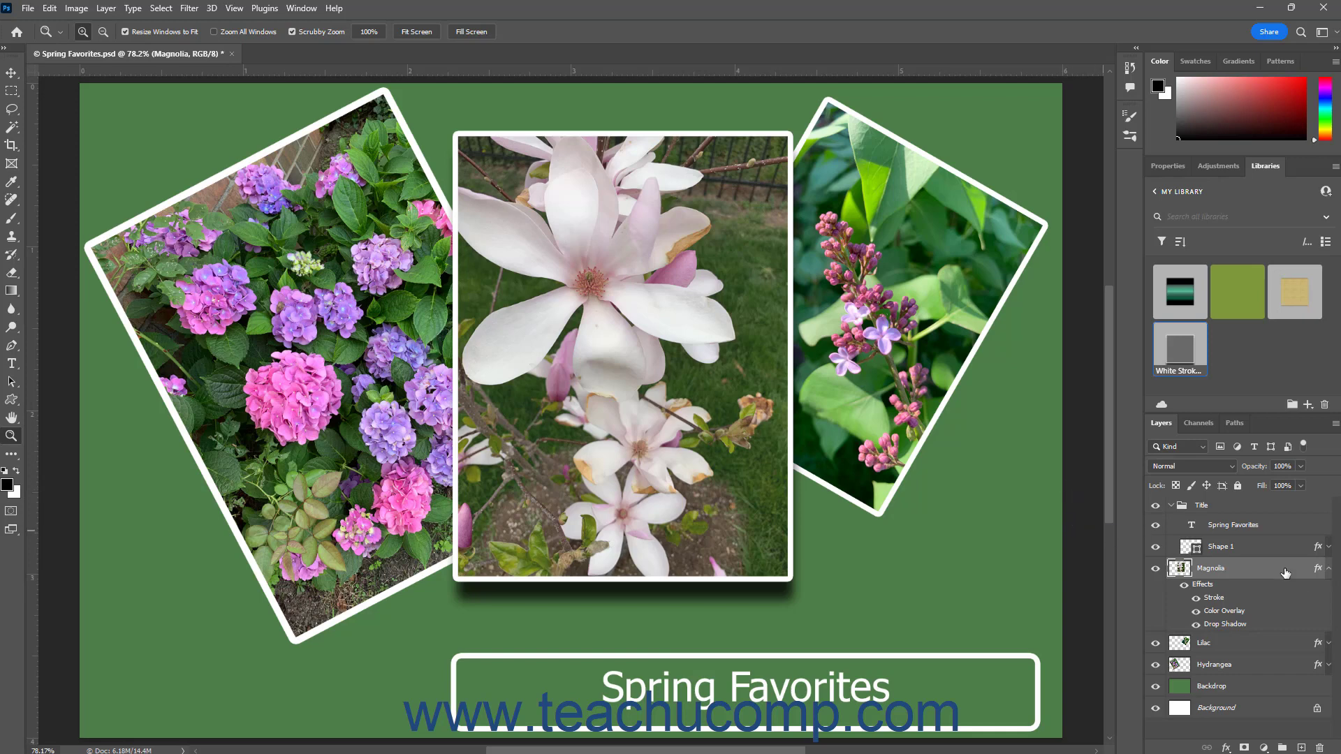
# Reveal the effects of the Shape 1 layer and clear its layer style
pyautogui.click(1328, 546)
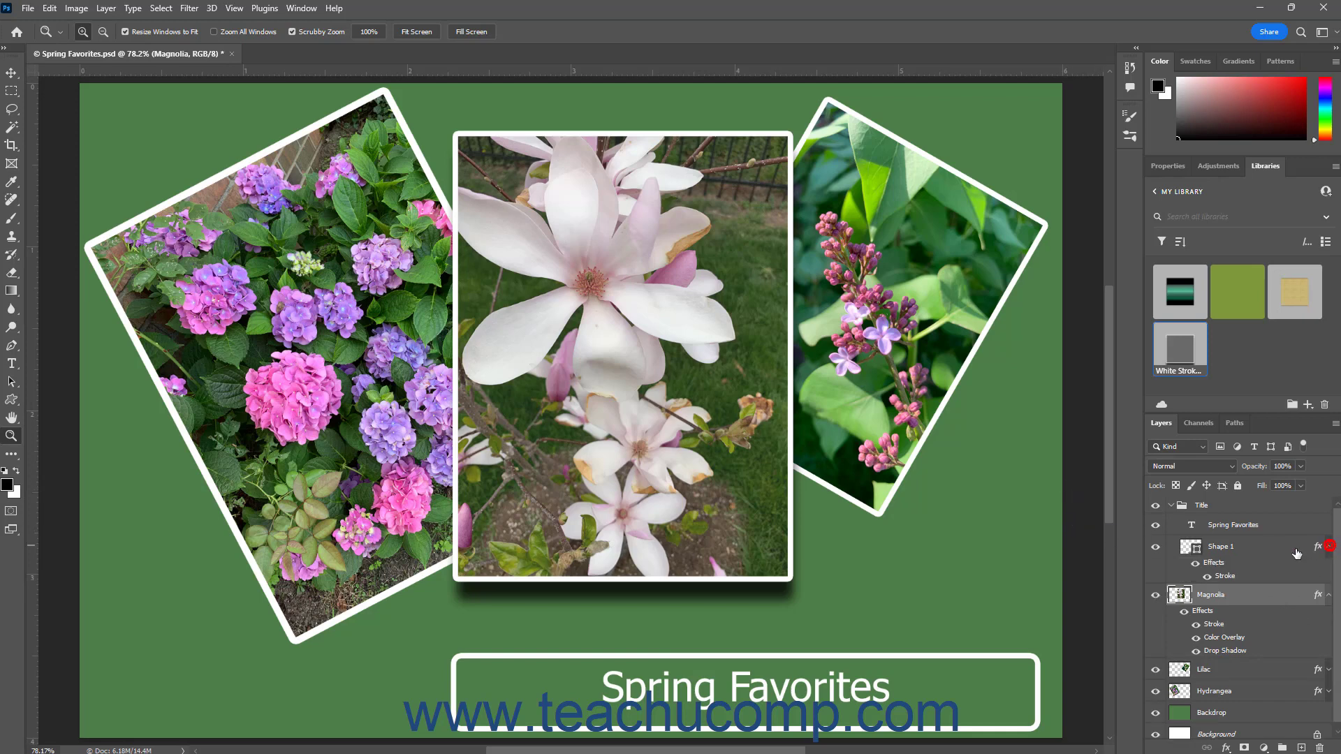
pyautogui.click(1272, 549)
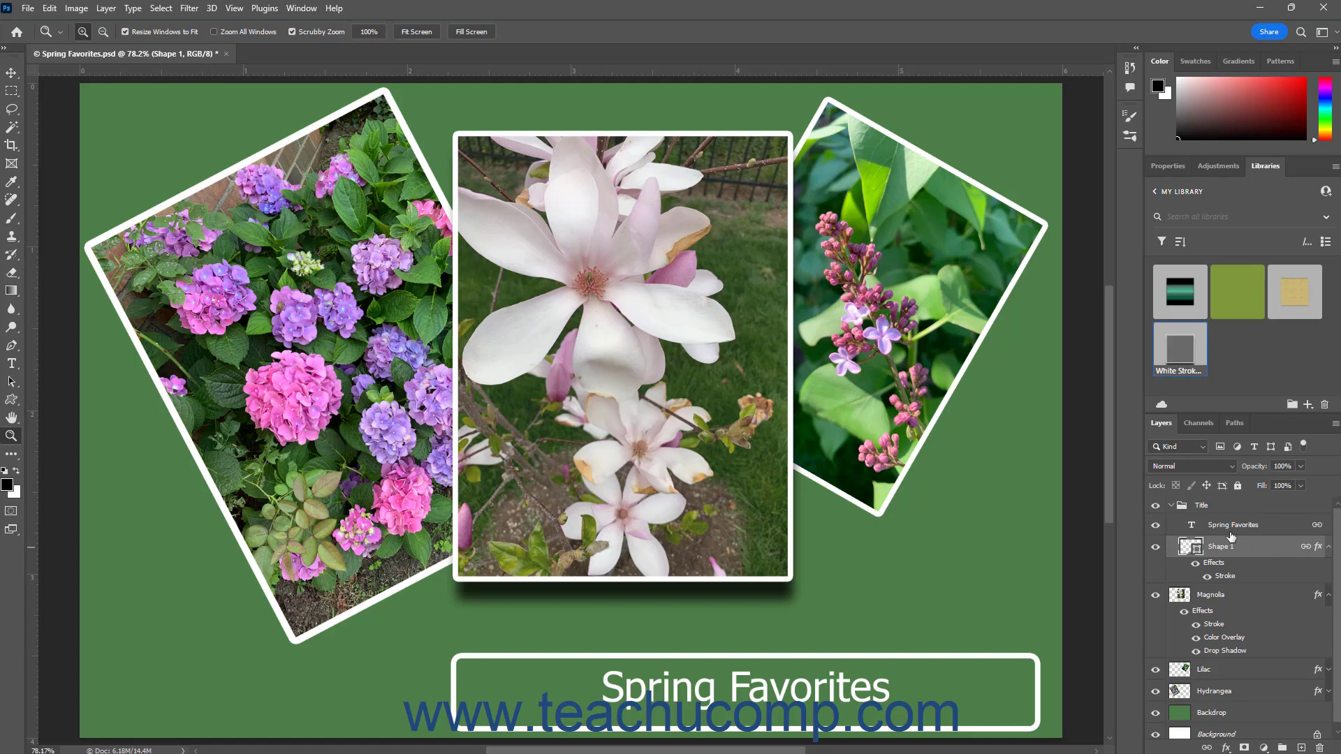
pyautogui.click(115, 13)
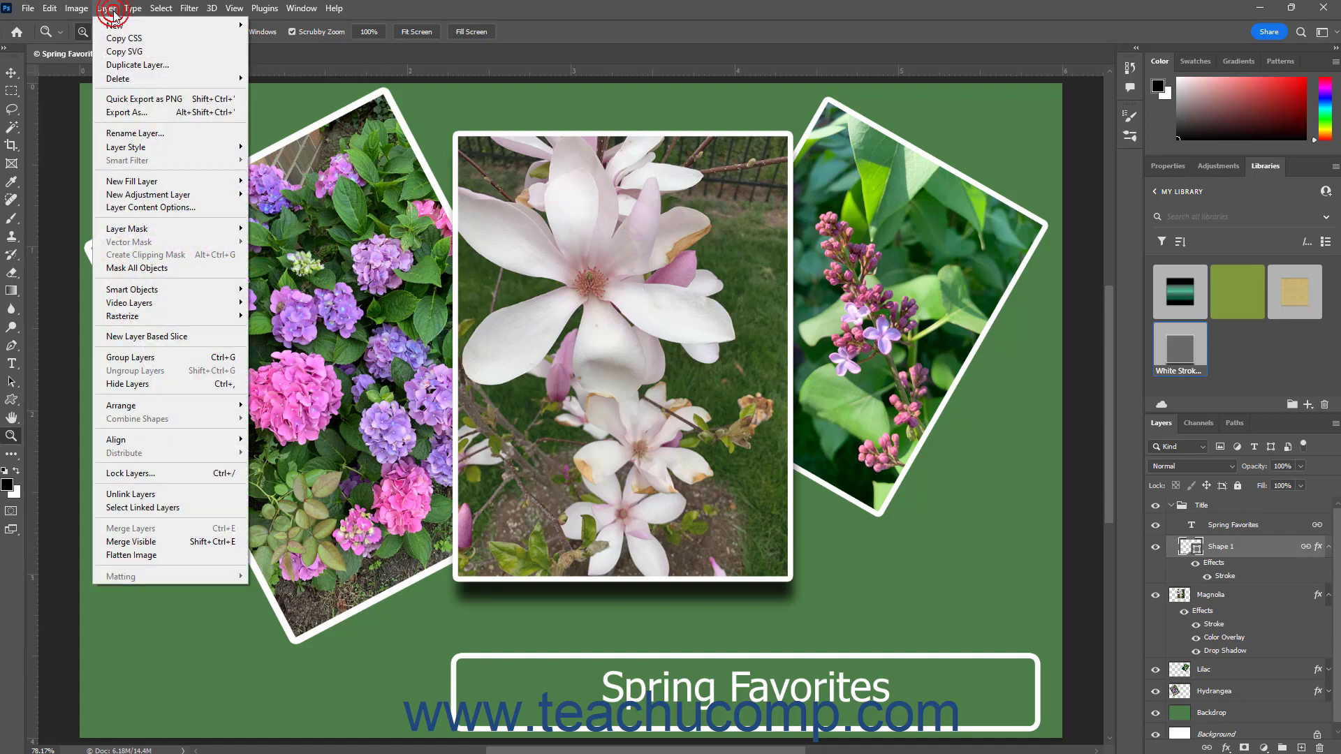
pyautogui.moveTo(157, 149)
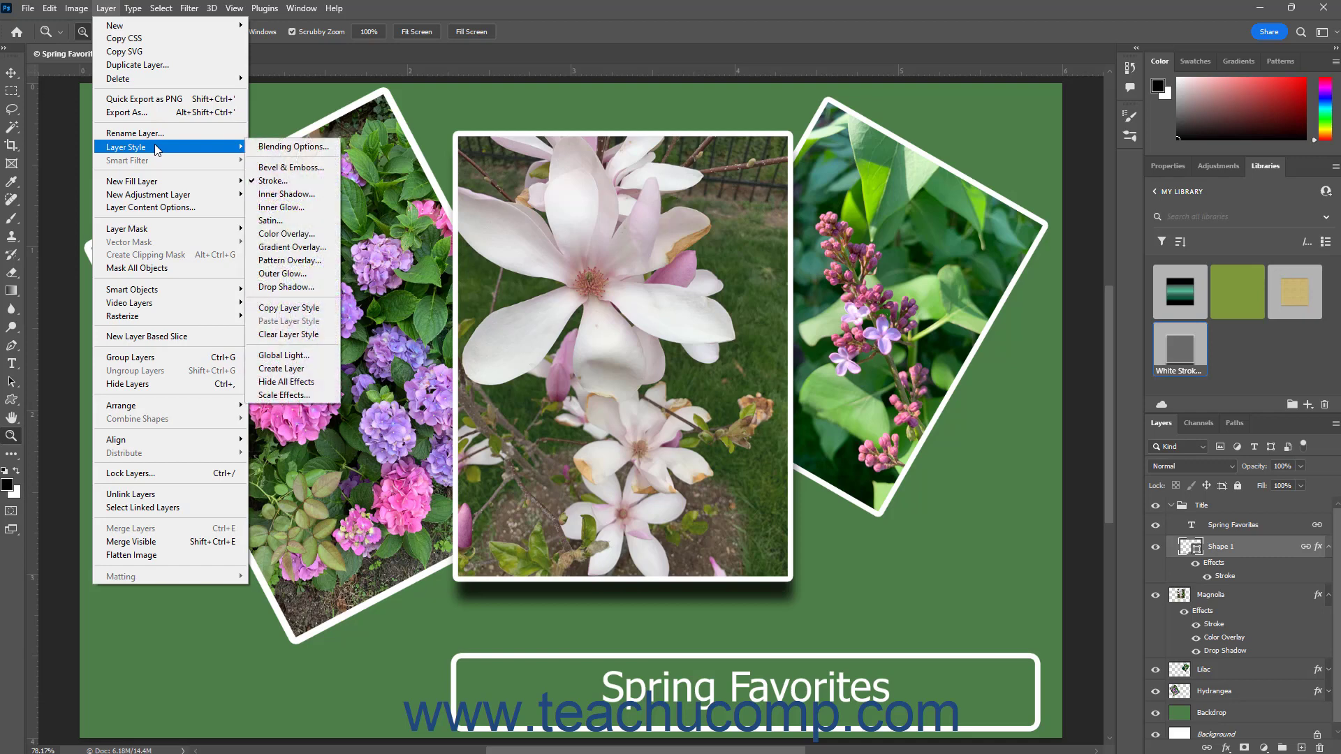
pyautogui.click(321, 334)
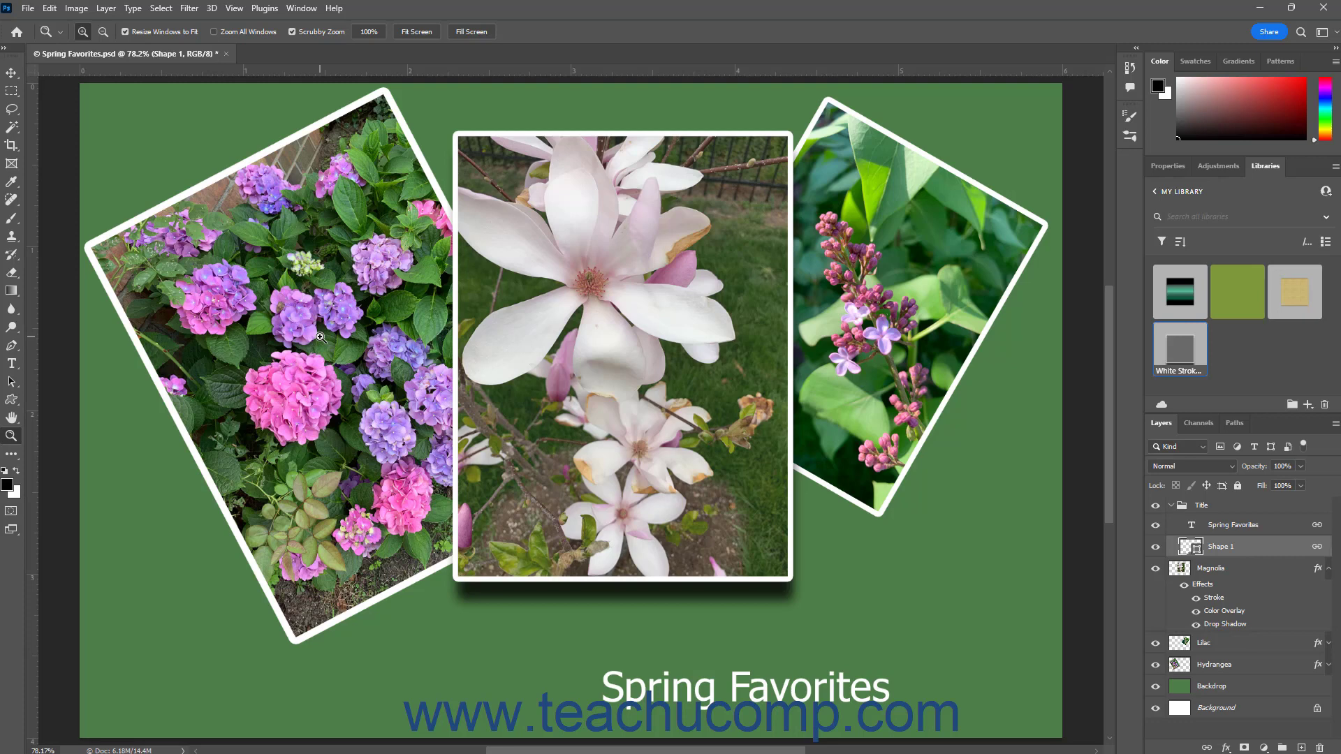
# Copy the layer style of the Magnolia layer
pyautogui.click(1238, 570)
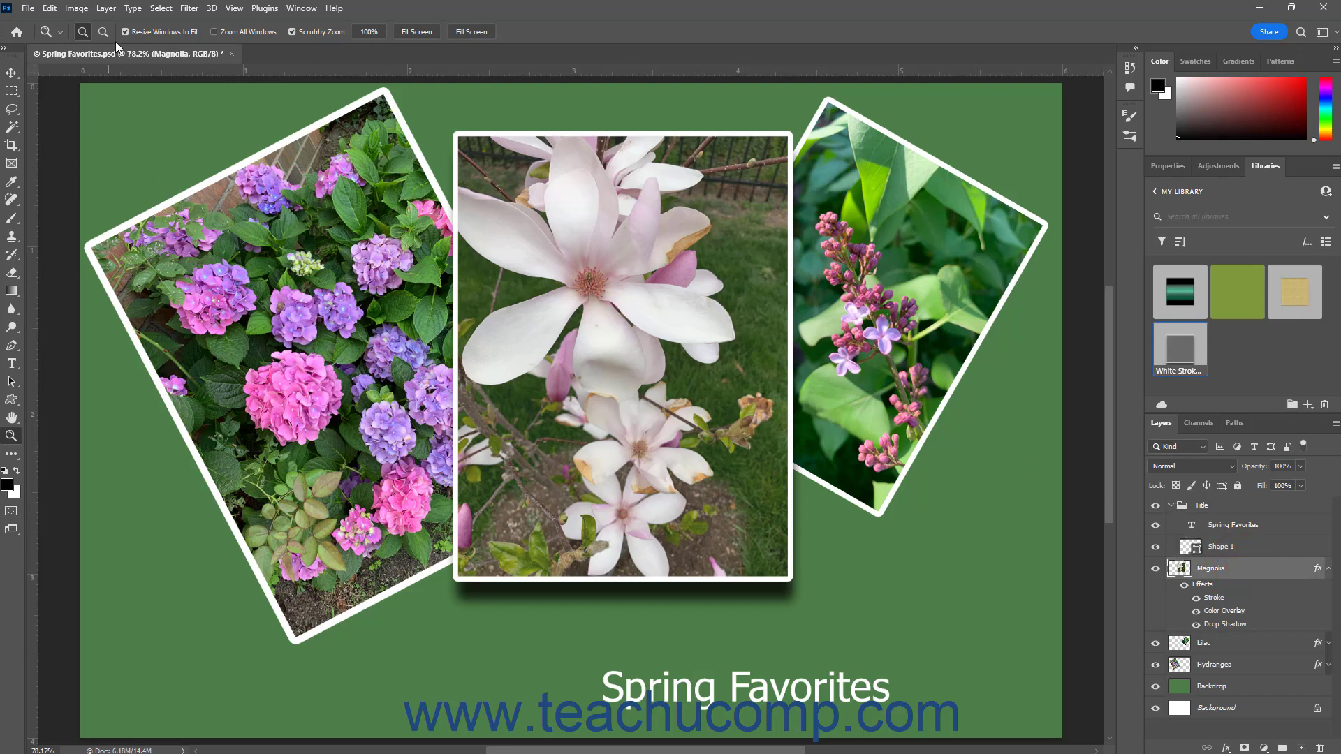
pyautogui.click(107, 10)
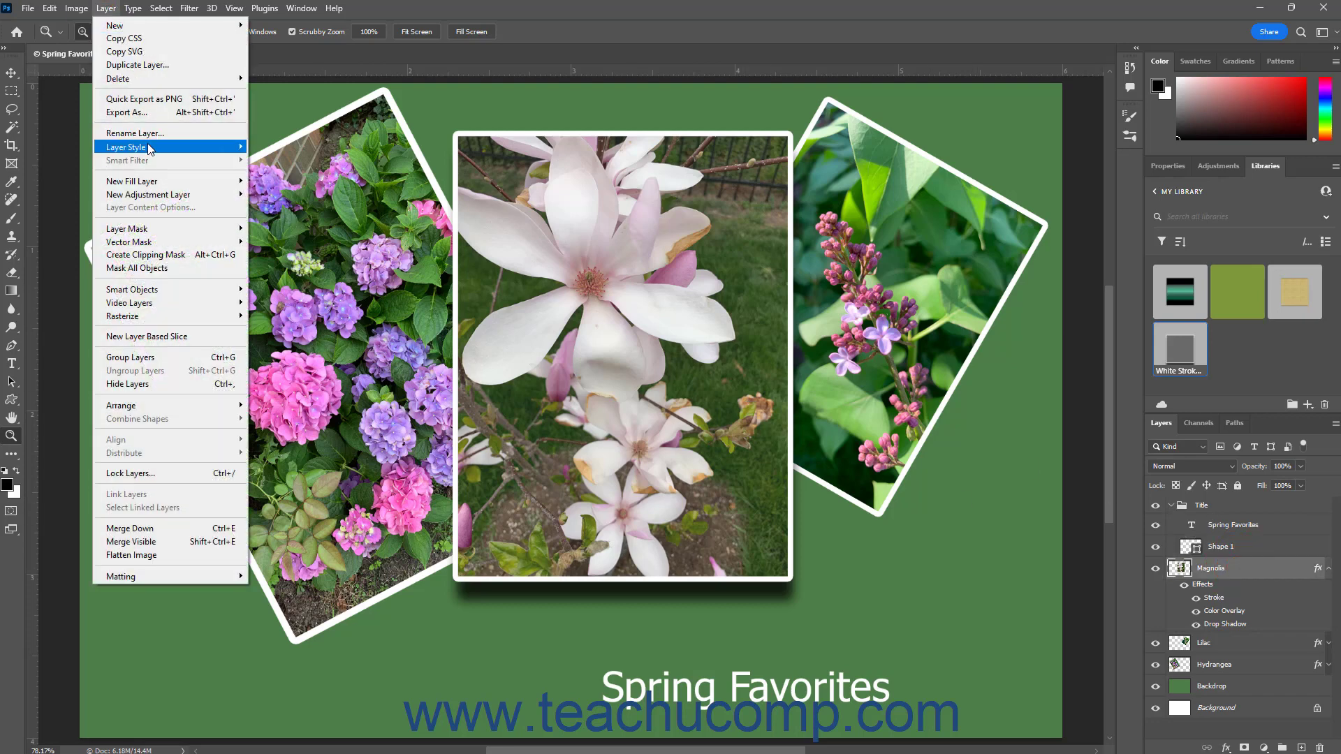
pyautogui.moveTo(149, 146)
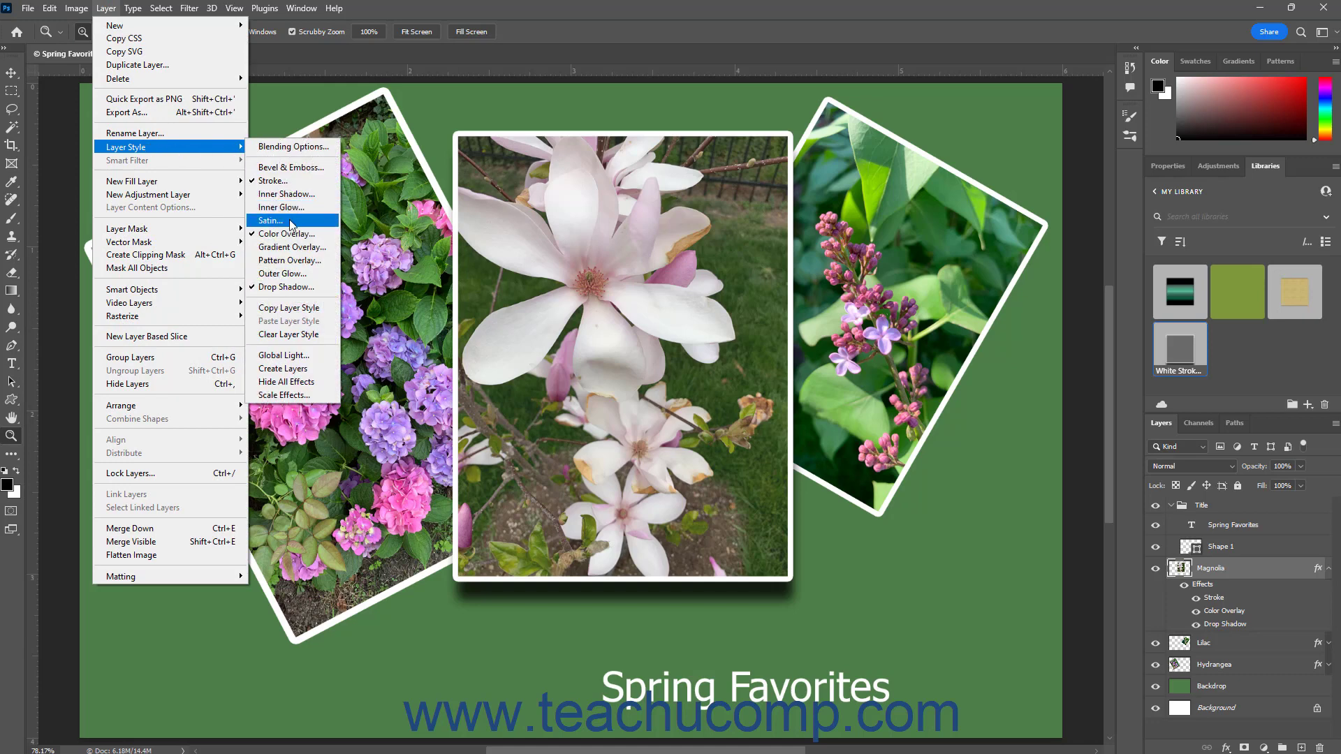
pyautogui.click(307, 310)
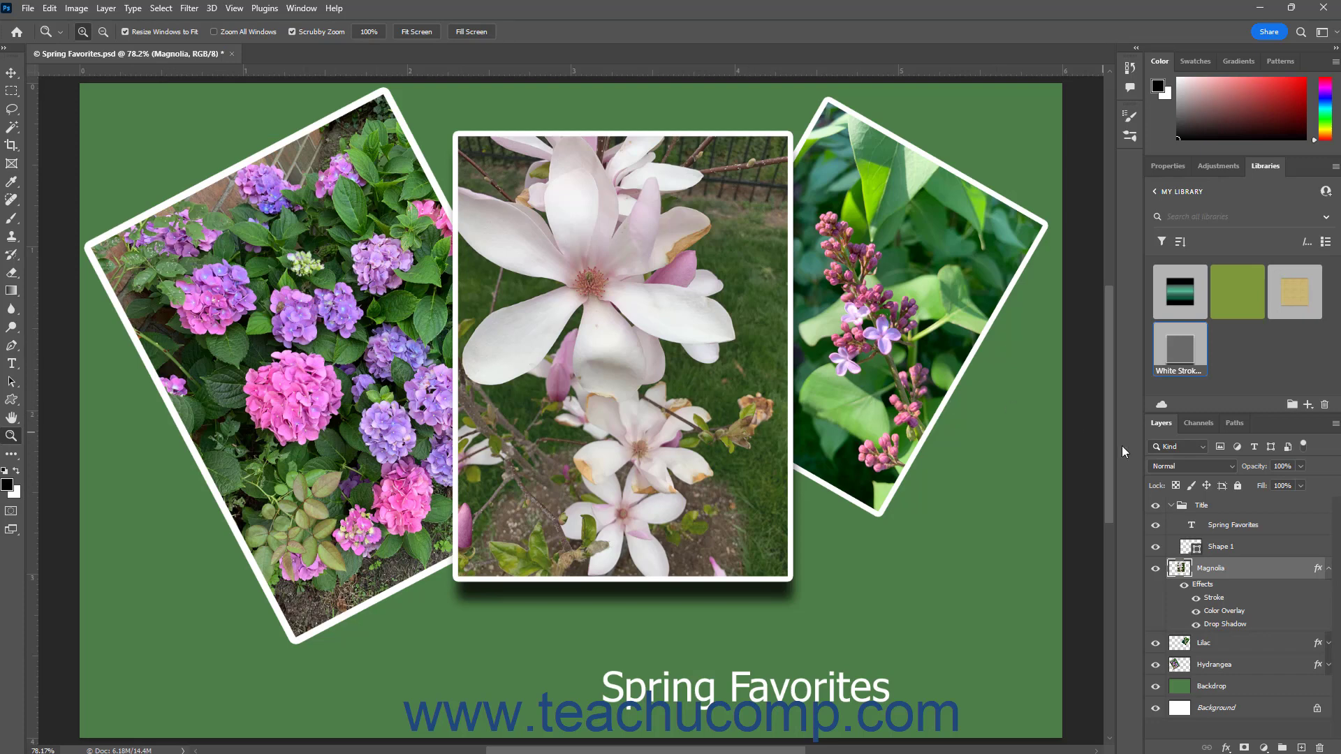
# Paste the copied layer style onto the Shape 1 layer
pyautogui.click(1243, 551)
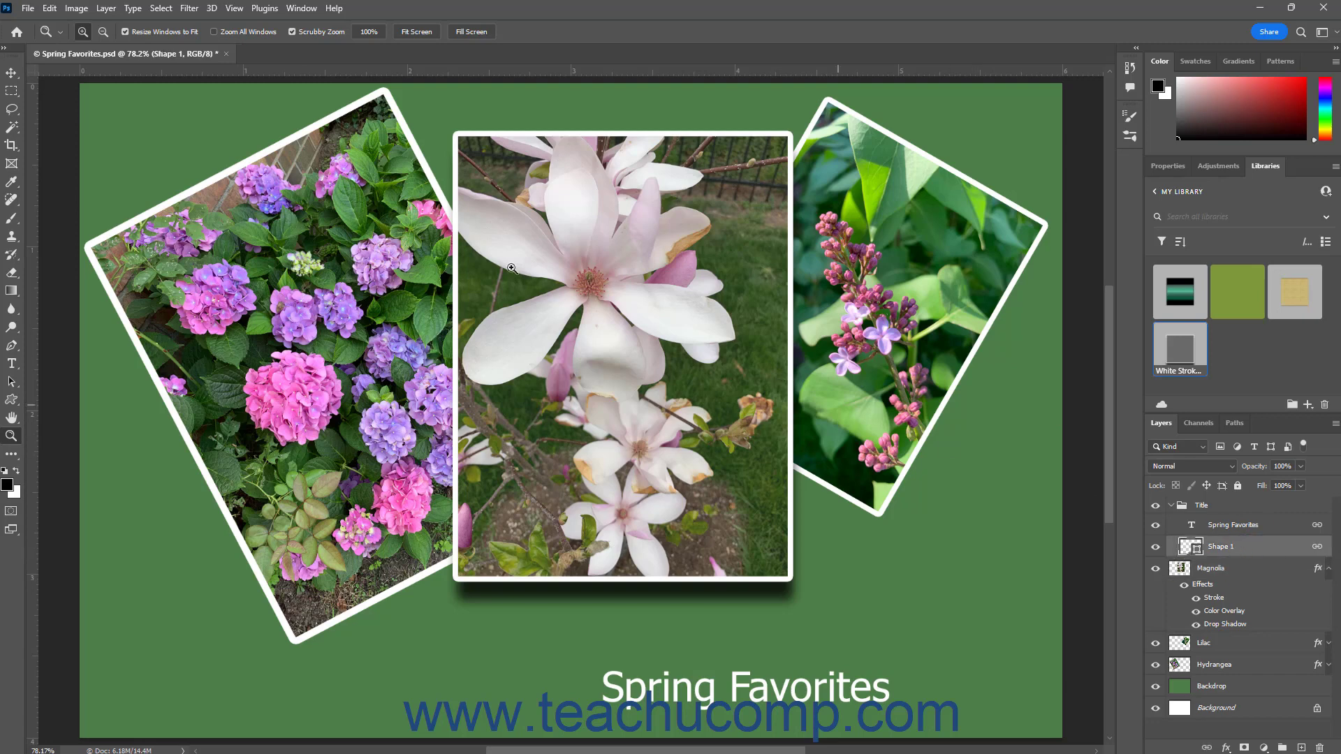
pyautogui.click(106, 8)
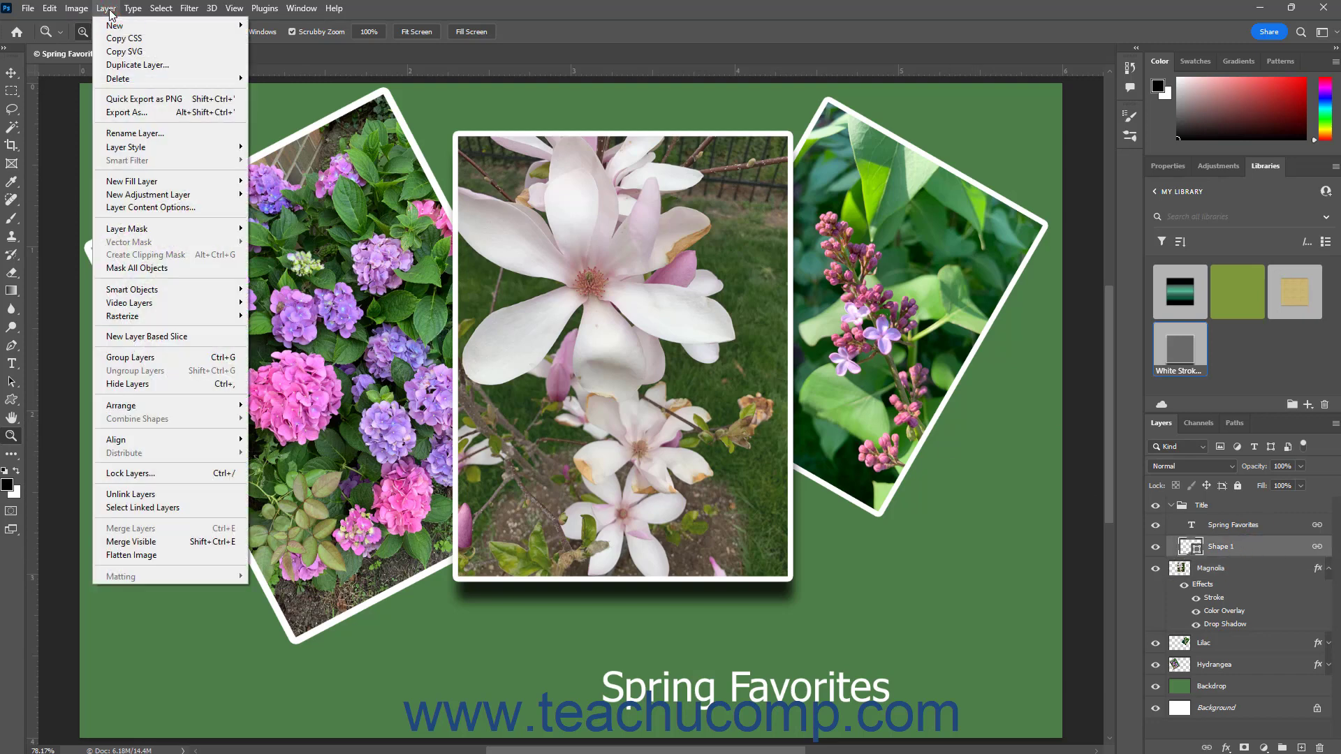
pyautogui.moveTo(164, 147)
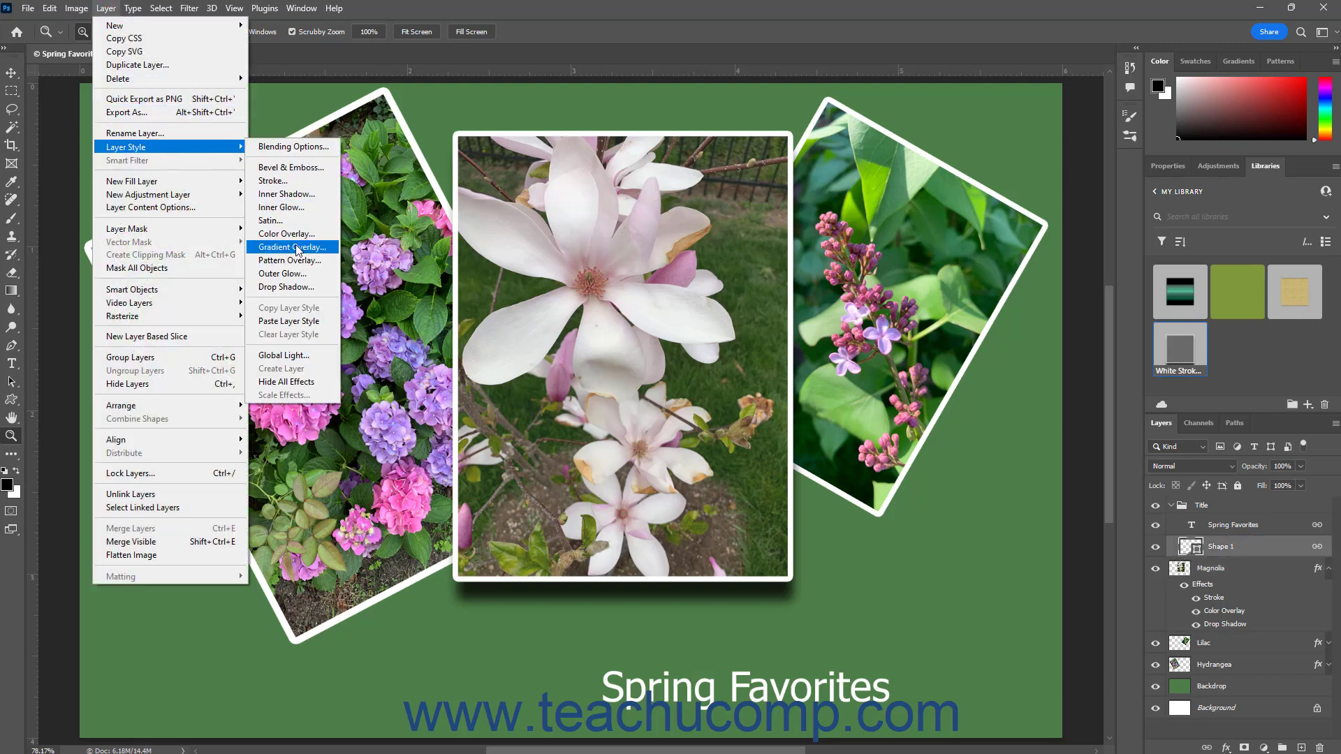
pyautogui.click(315, 322)
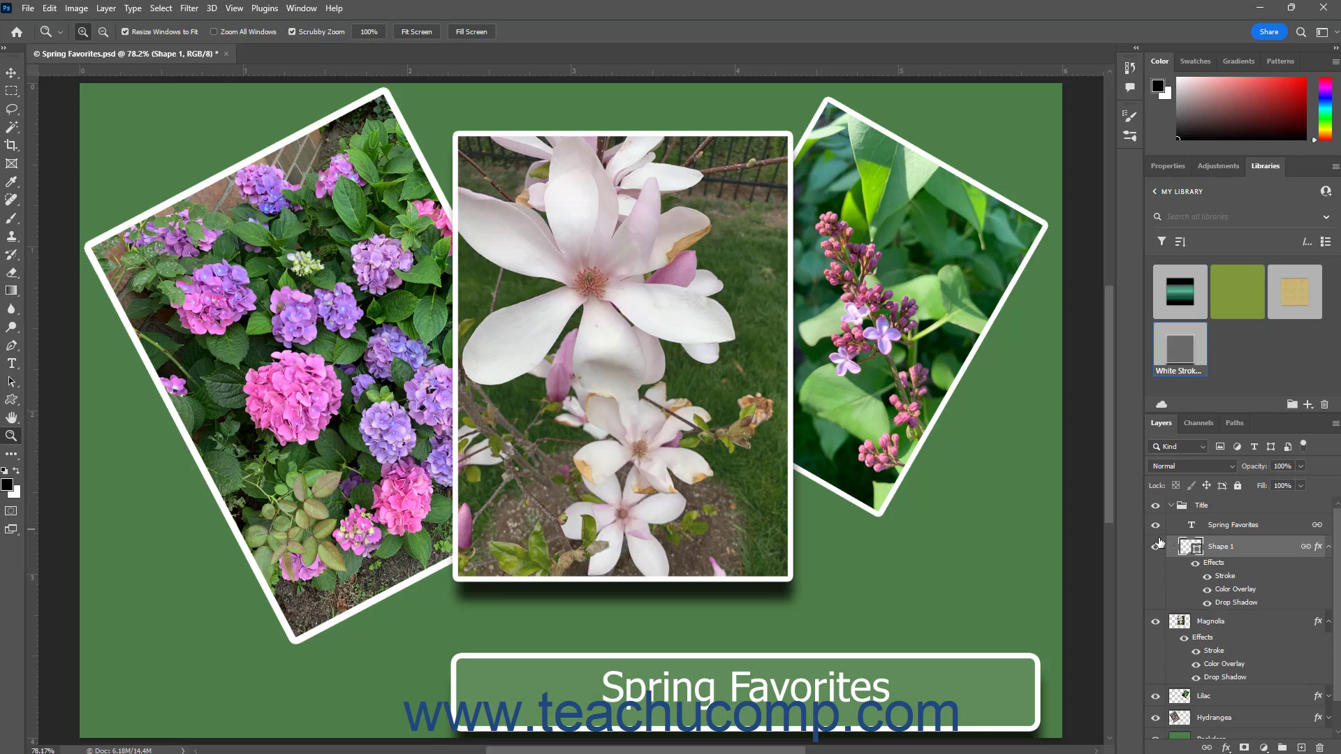
# Hide all layer effects in the image, and show them all again
pyautogui.click(108, 10)
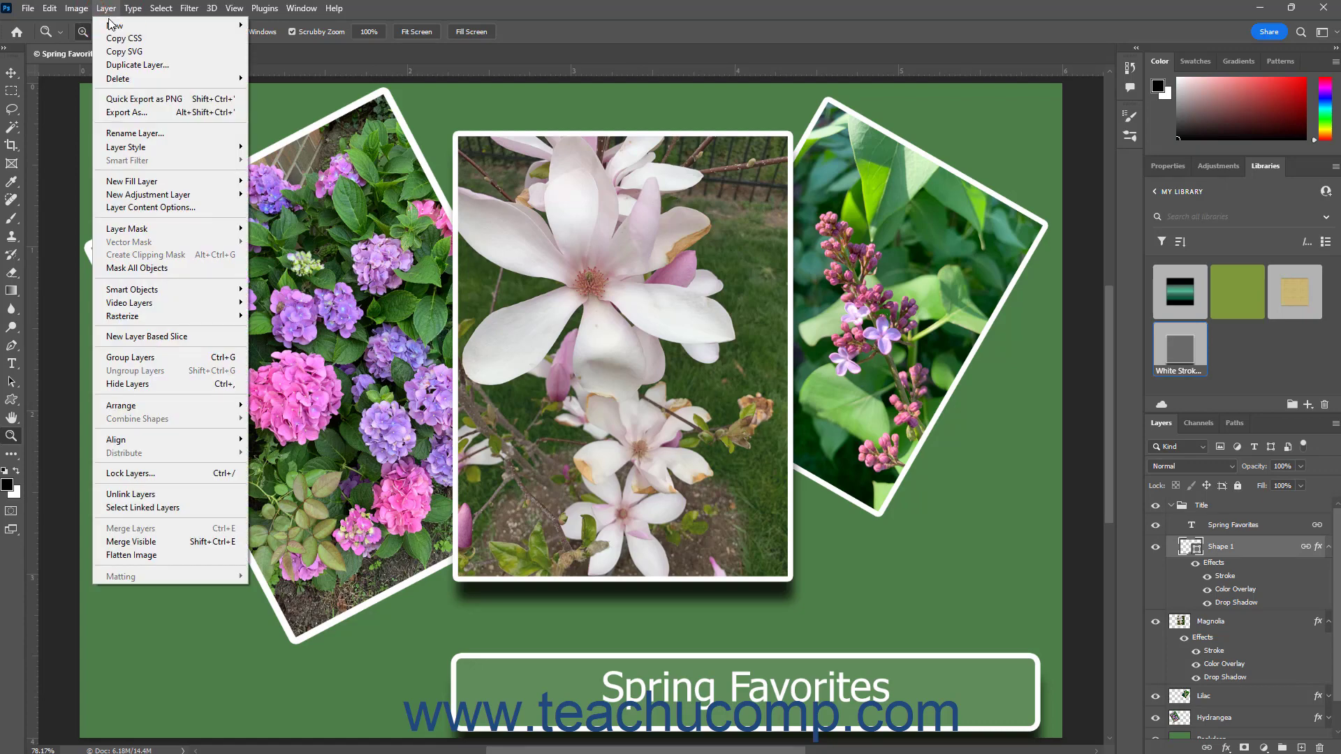
pyautogui.moveTo(158, 155)
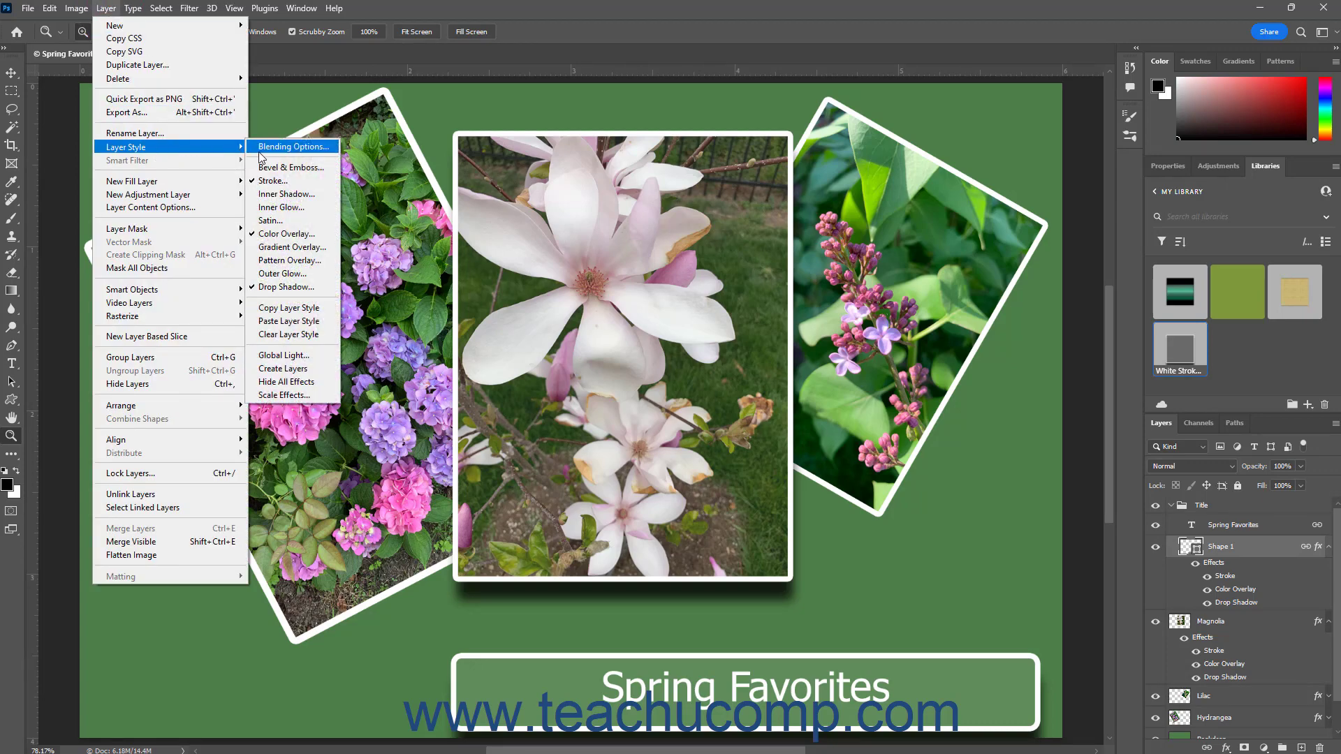
pyautogui.click(293, 391)
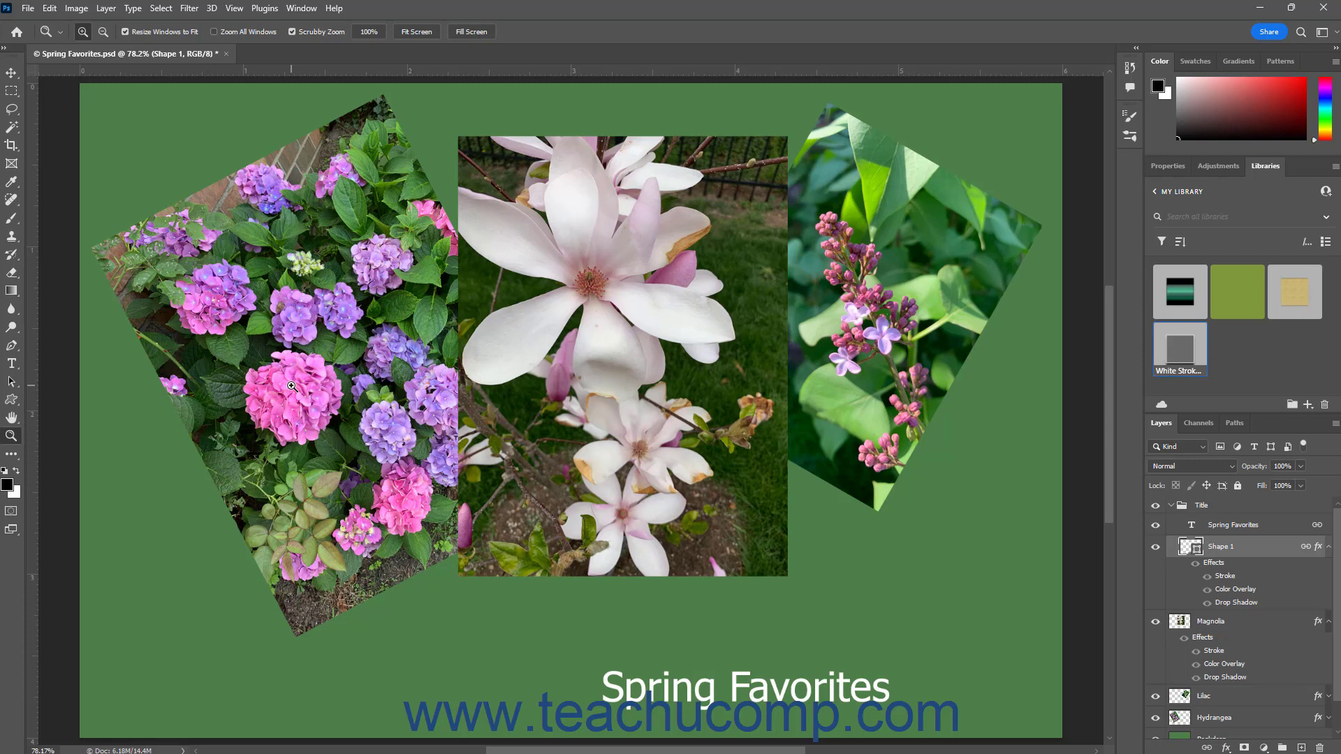
pyautogui.click(106, 8)
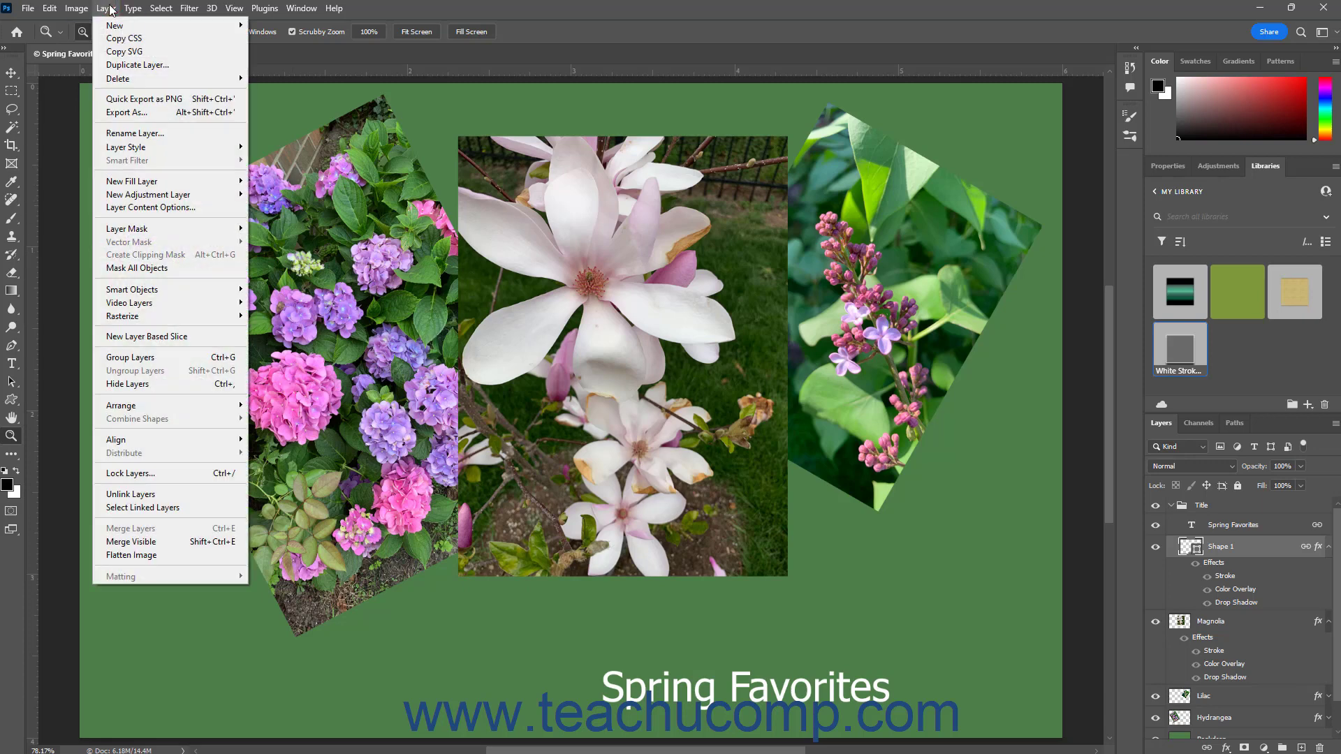
pyautogui.moveTo(155, 149)
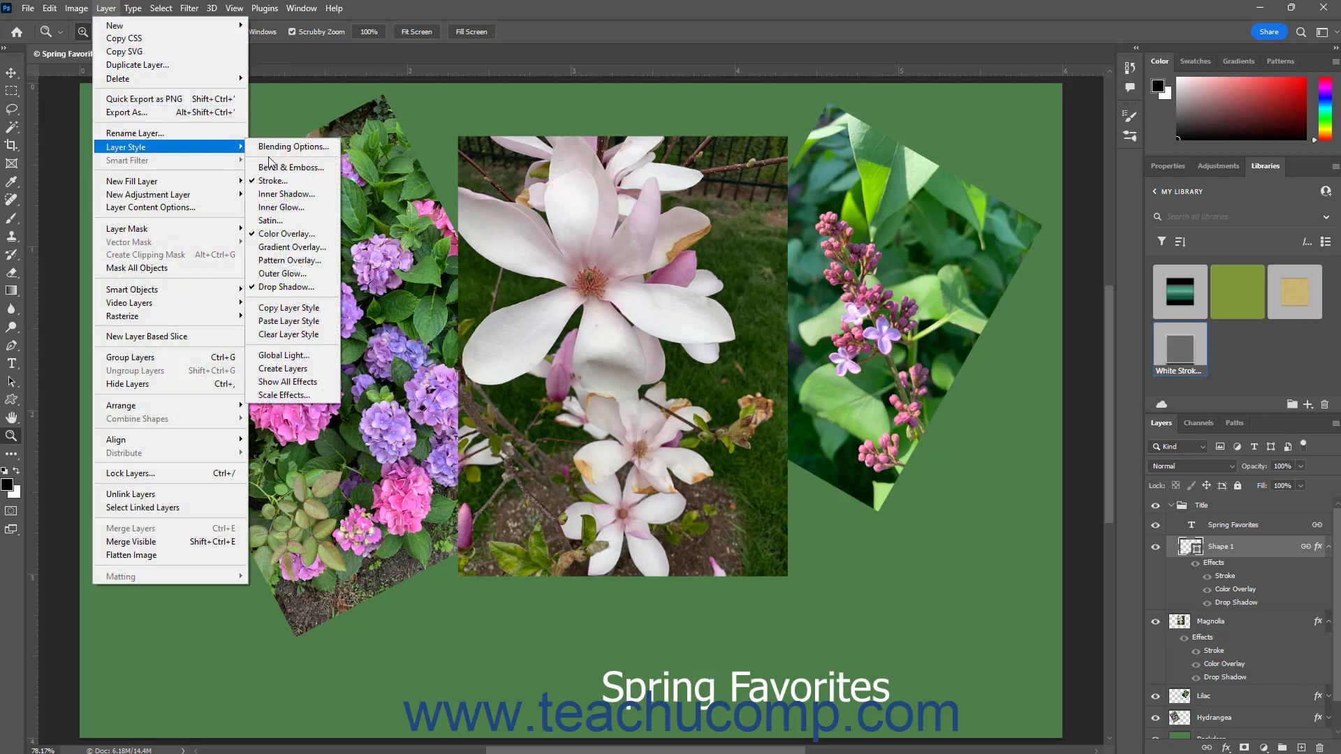
pyautogui.click(304, 383)
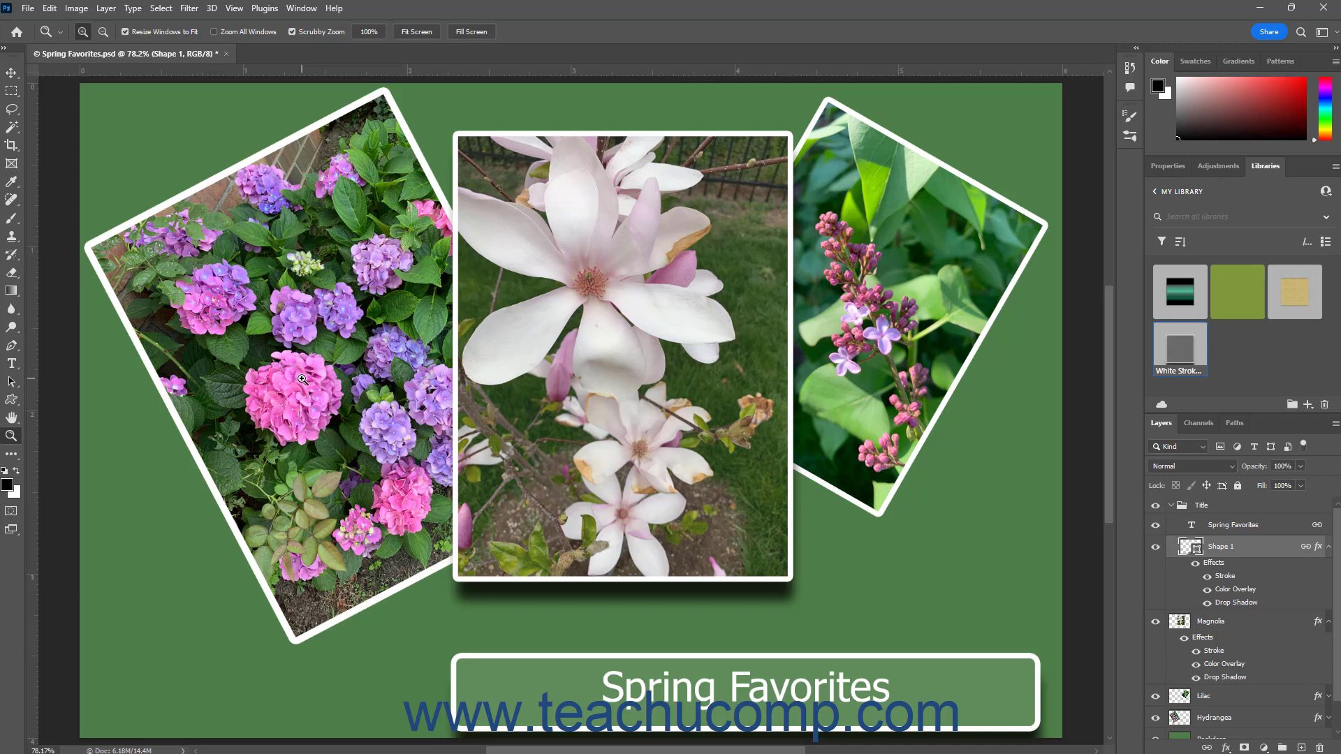
# Switch the Shape 1 layer's Stroke effect off and on, and do the same for all its effects together
pyautogui.click(1207, 579)
pyautogui.click(1207, 578)
pyautogui.click(1196, 564)
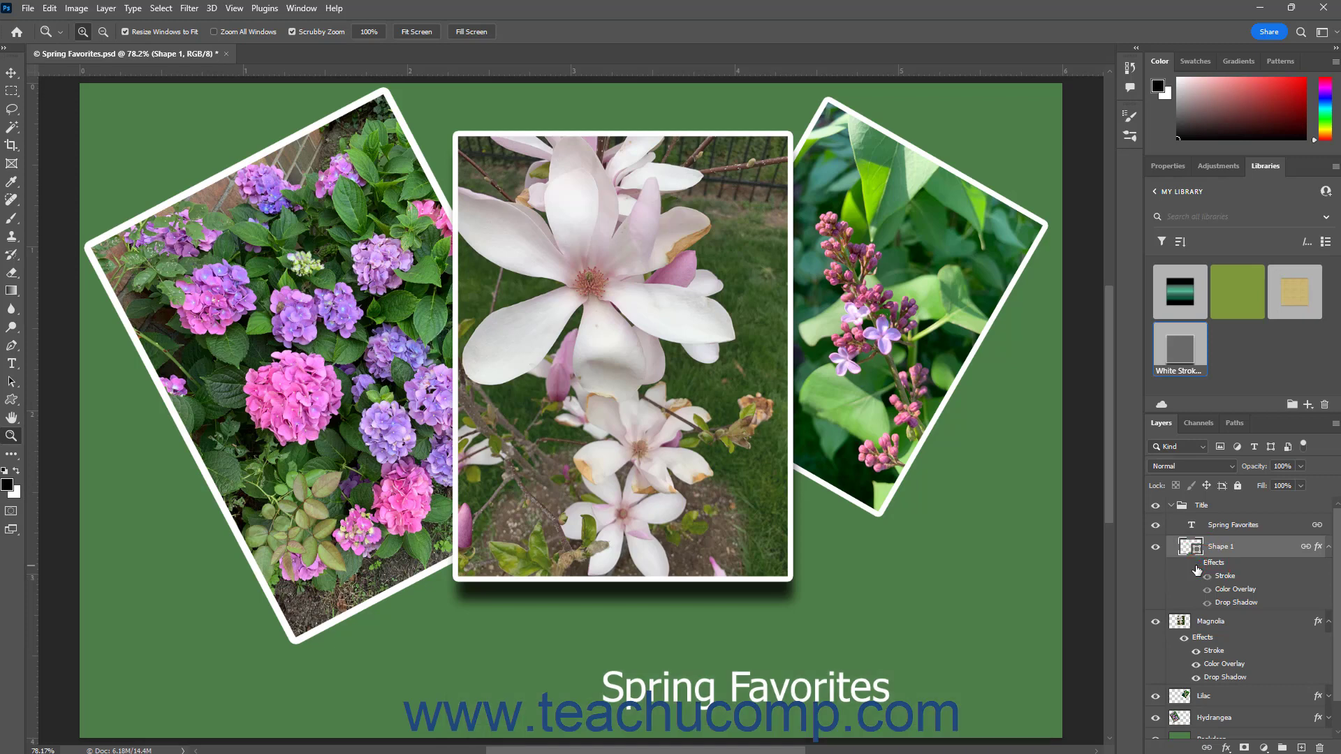
pyautogui.click(1196, 563)
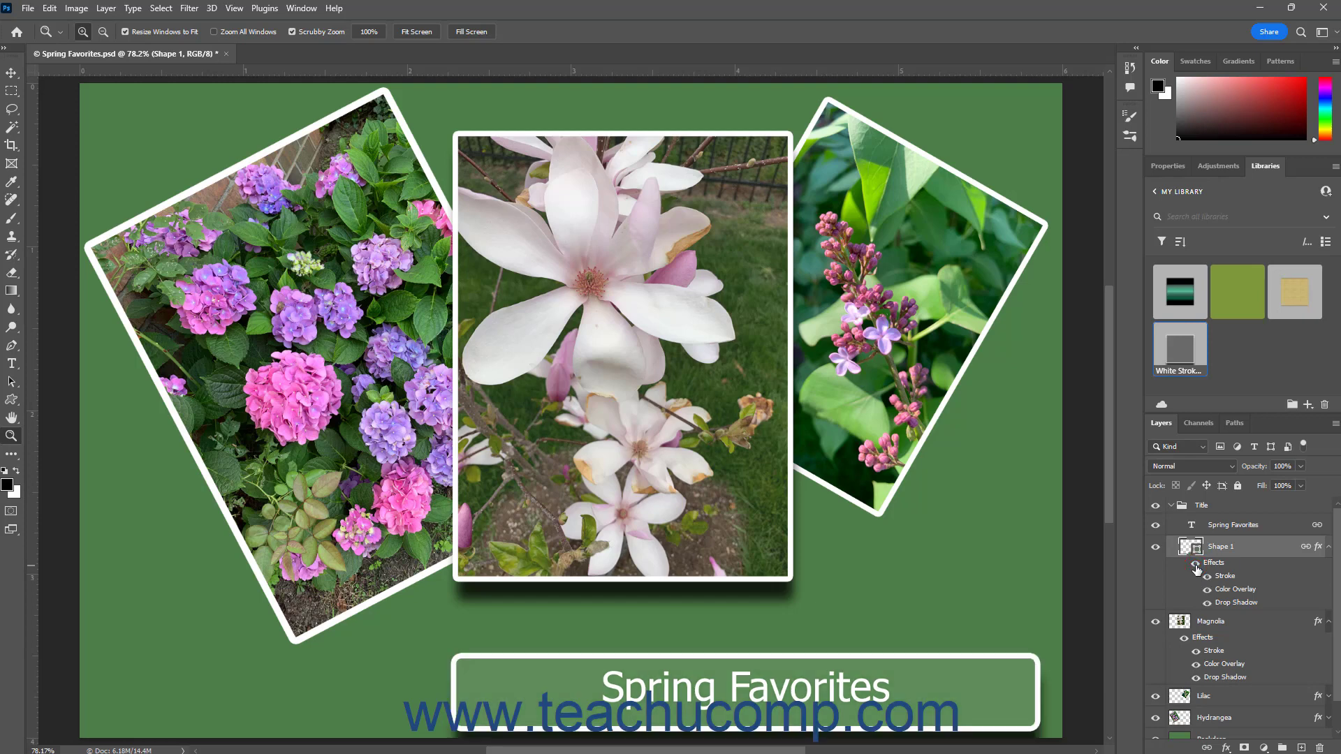
# Collapse the effects lists of the Shape 1 and Magnolia layers
pyautogui.click(1327, 546)
pyautogui.click(1328, 569)
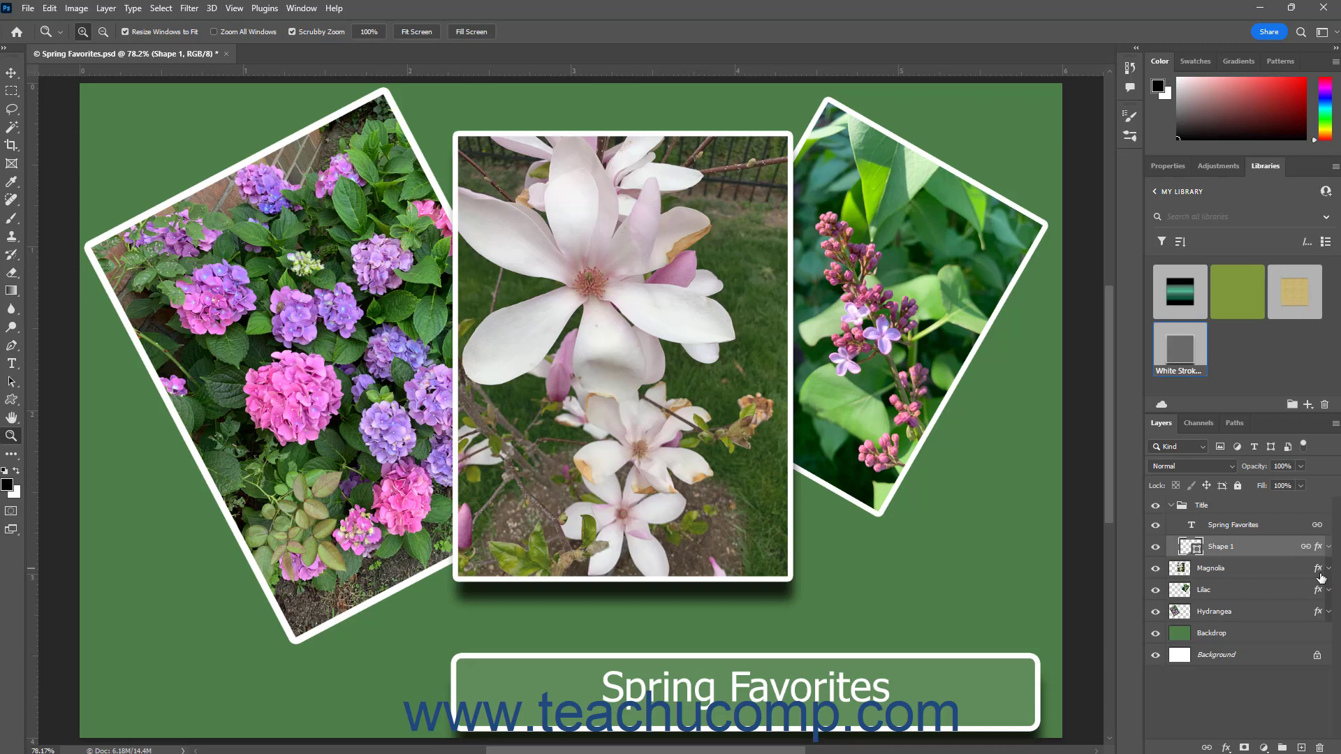
# In the Lilac layer's style settings, compare Default Style (None) with the White Stroke and Overlay with Shadow preset, leaving the latter selected
pyautogui.click(1244, 596)
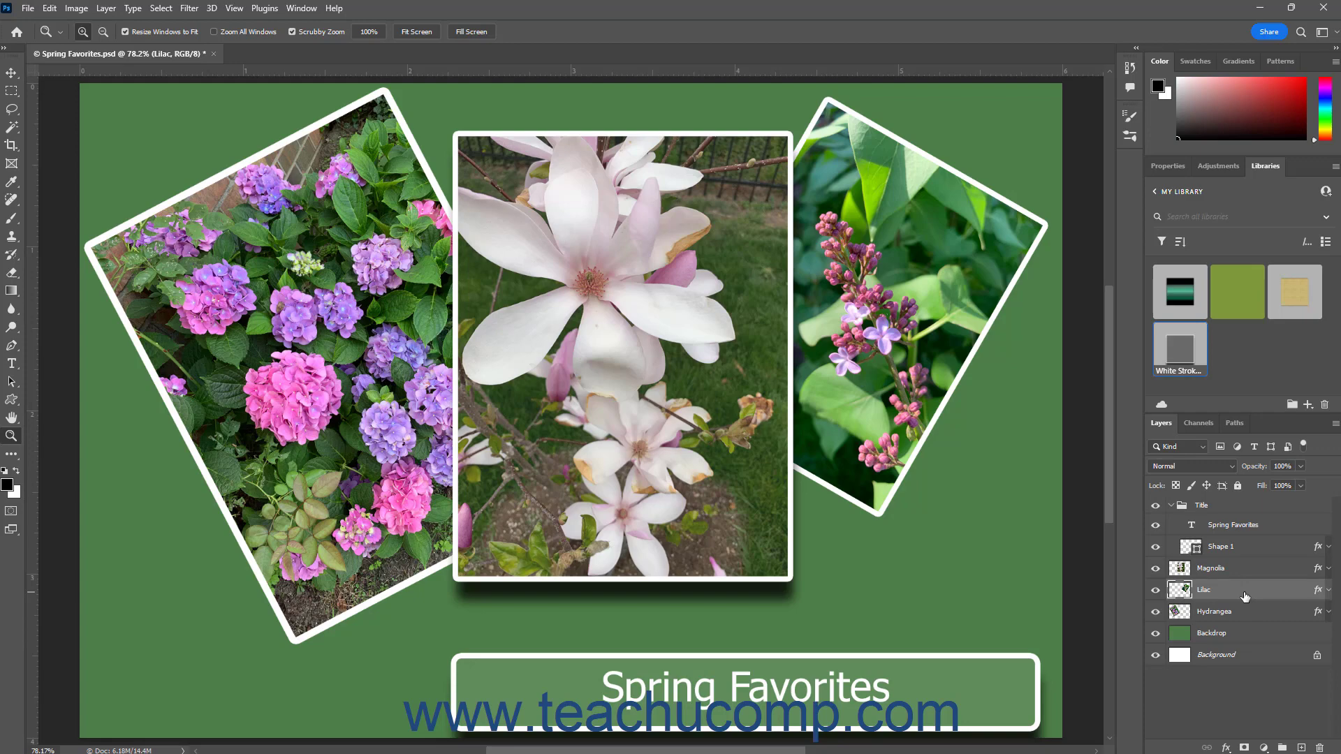
pyautogui.doubleClick(1317, 594)
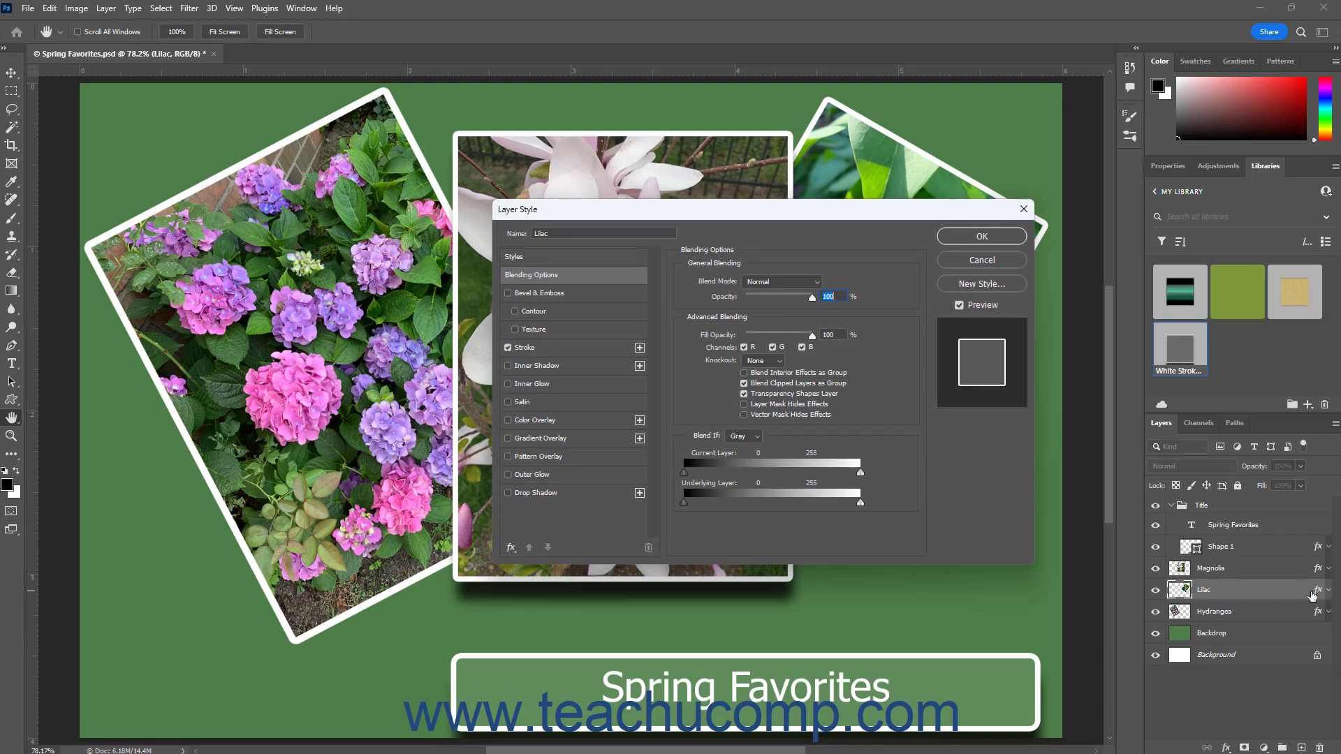
pyautogui.click(554, 258)
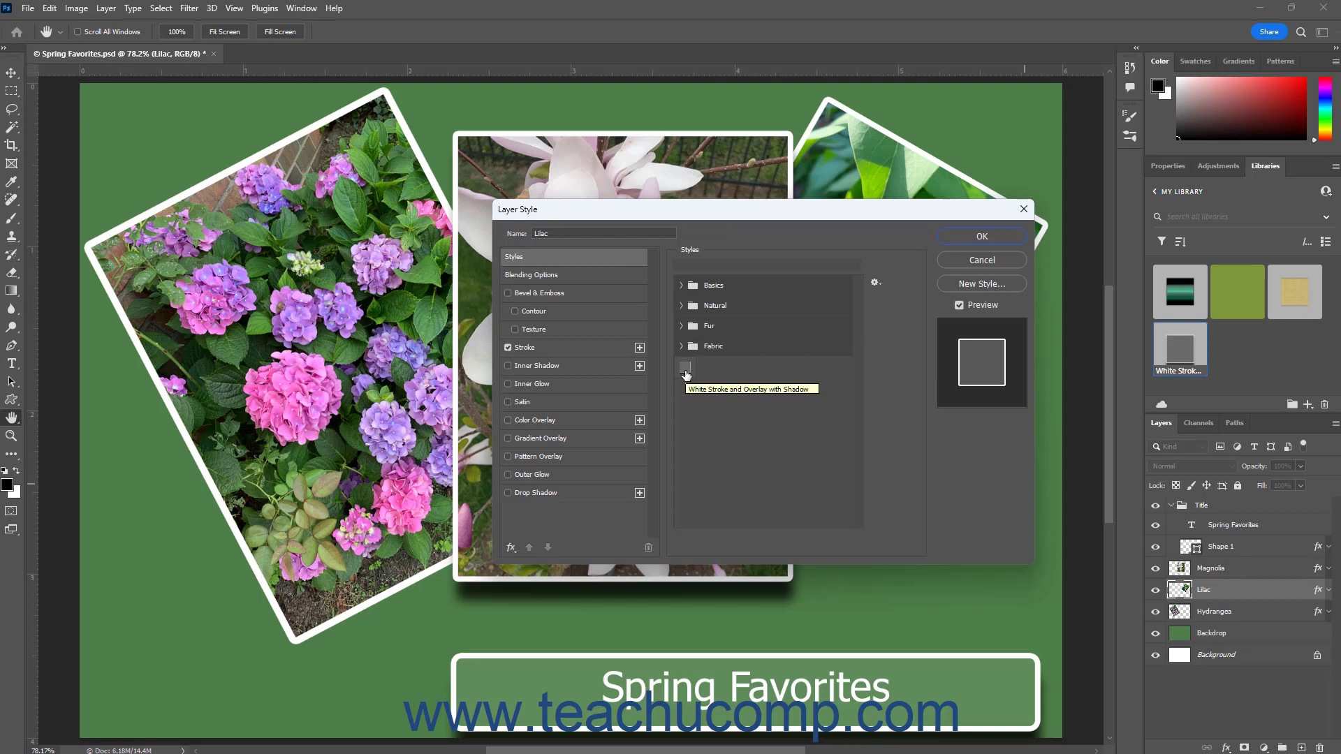
pyautogui.click(682, 286)
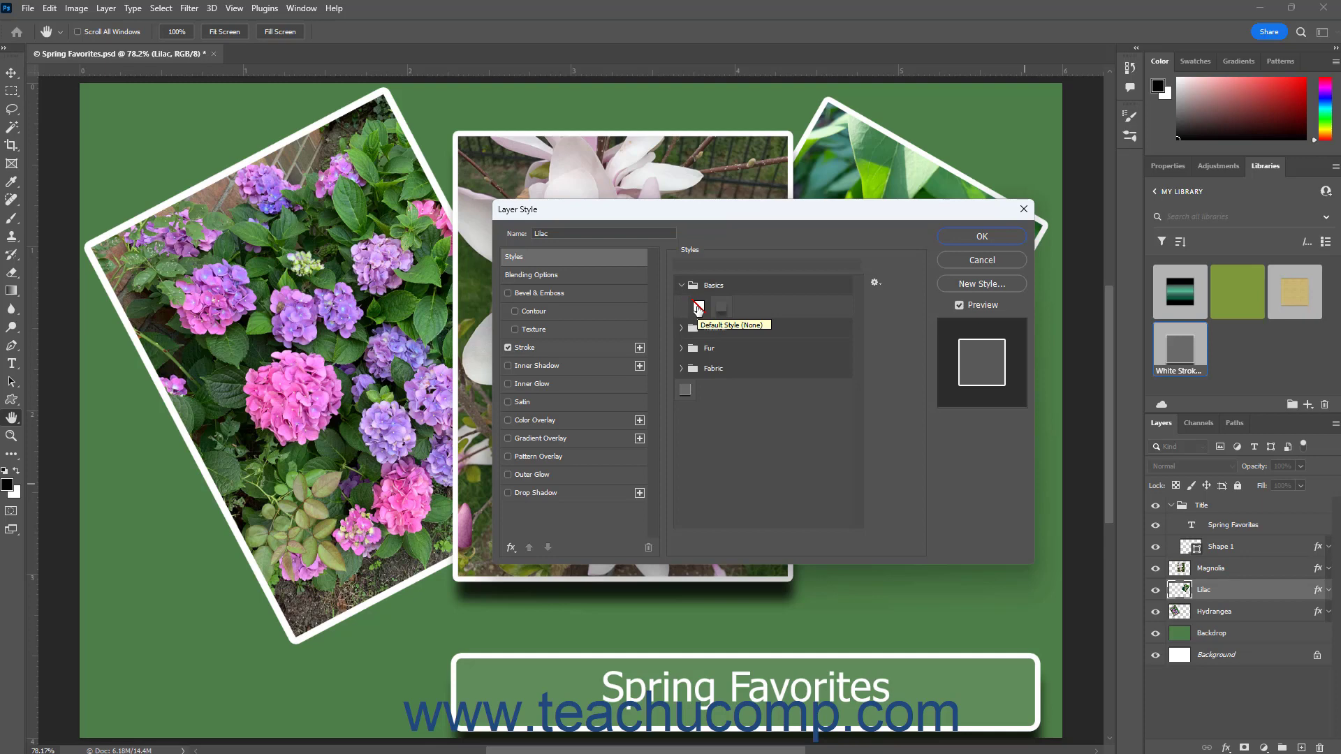
pyautogui.click(698, 307)
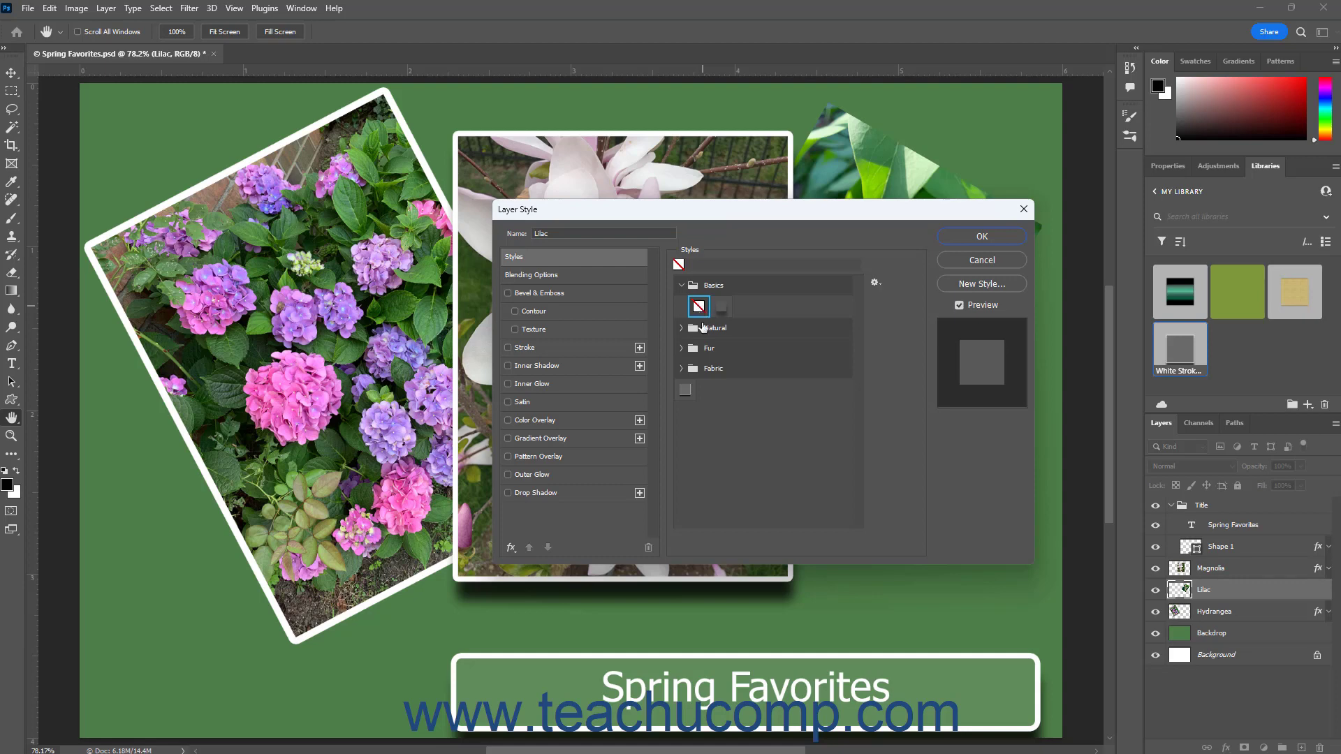
pyautogui.click(686, 391)
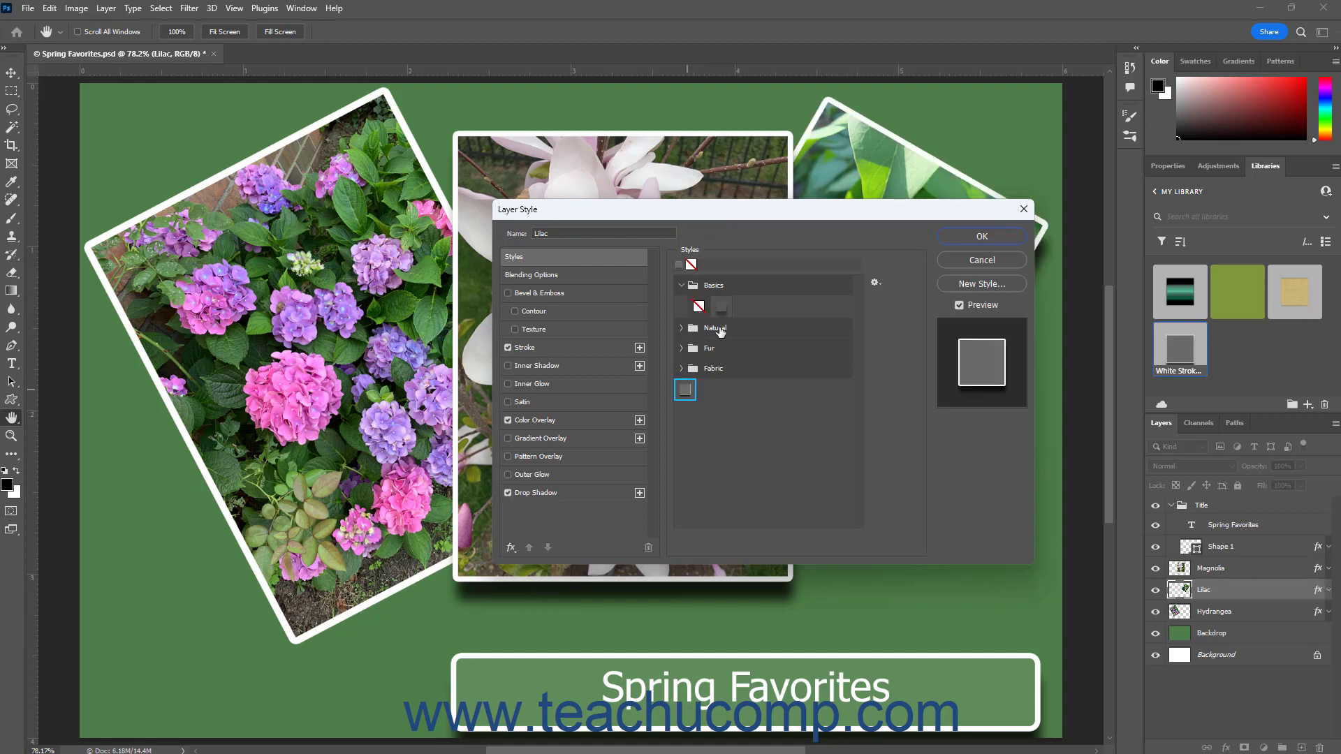
pyautogui.moveTo(789, 212); pyautogui.dragTo(472, 194)
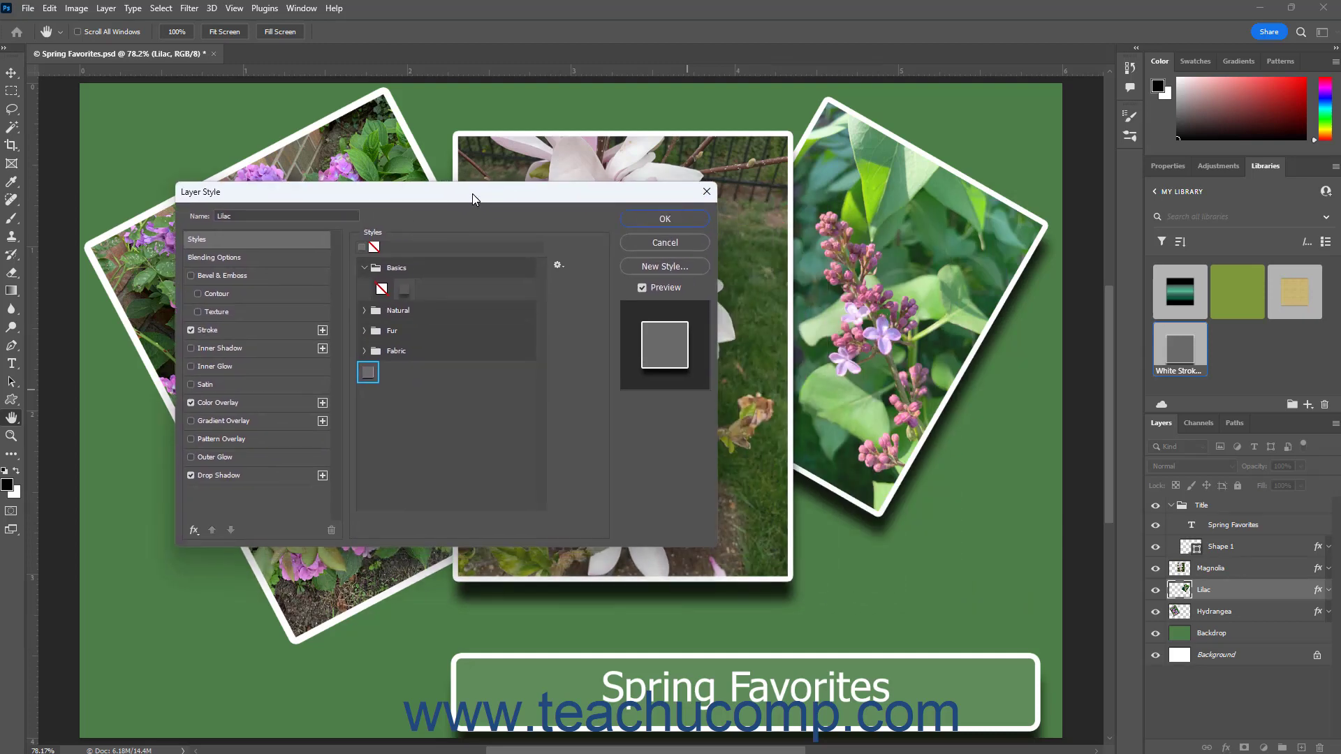
pyautogui.click(383, 292)
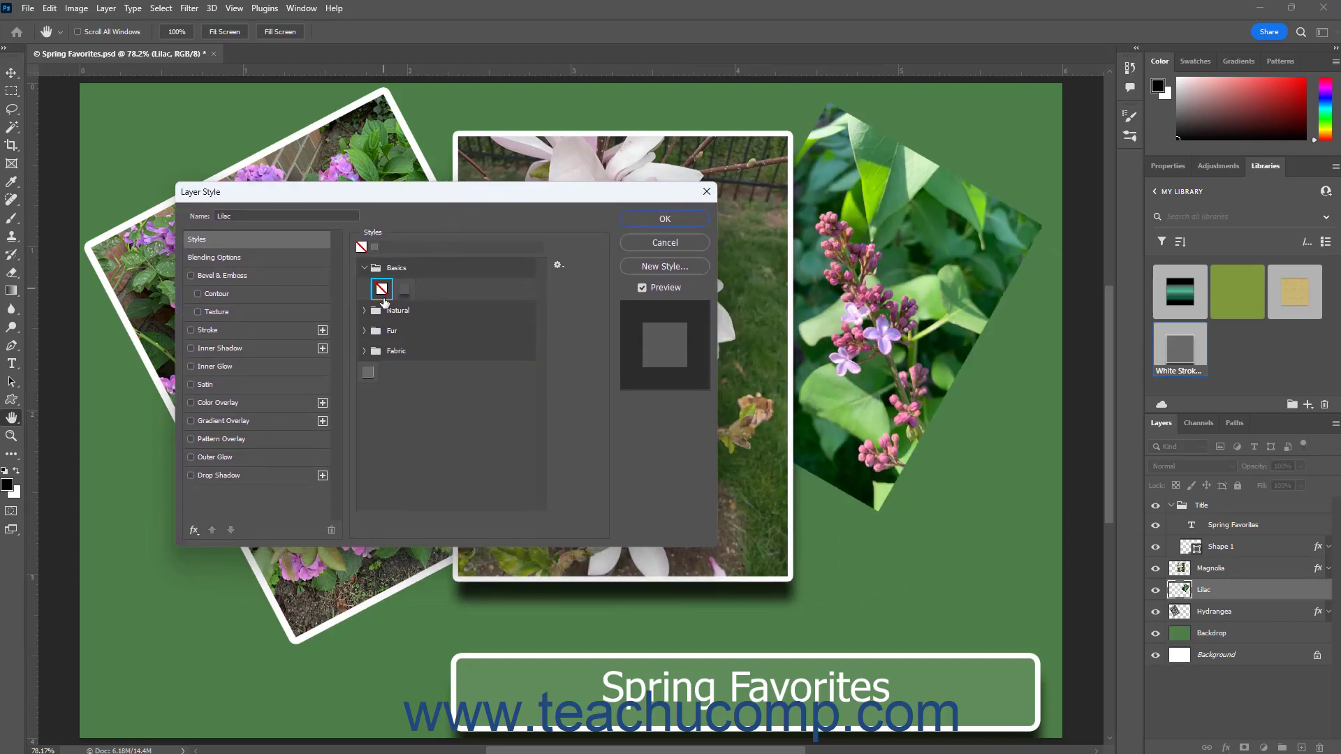
pyautogui.click(370, 374)
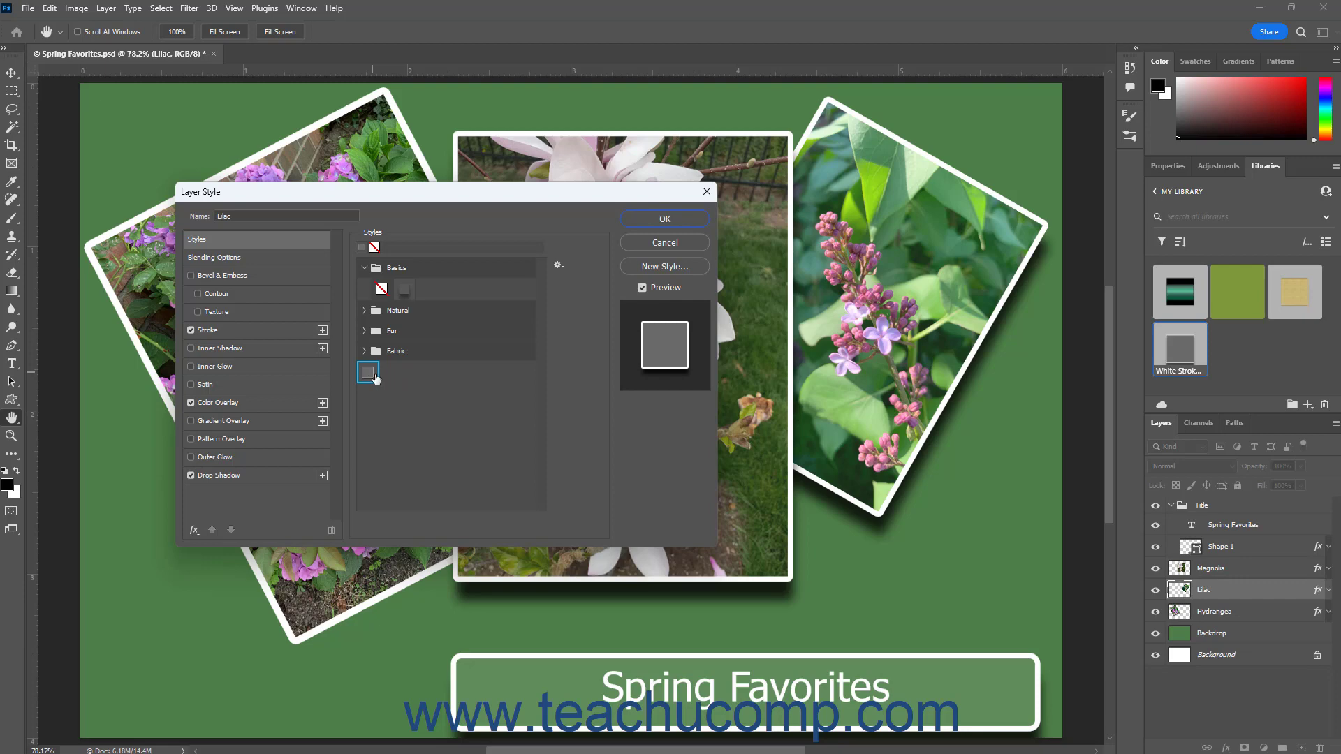
# Create a style group named My Preset Layer Styles and move the White Stroke and Overlay with Shadow preset into it
pyautogui.rightClick(371, 377)
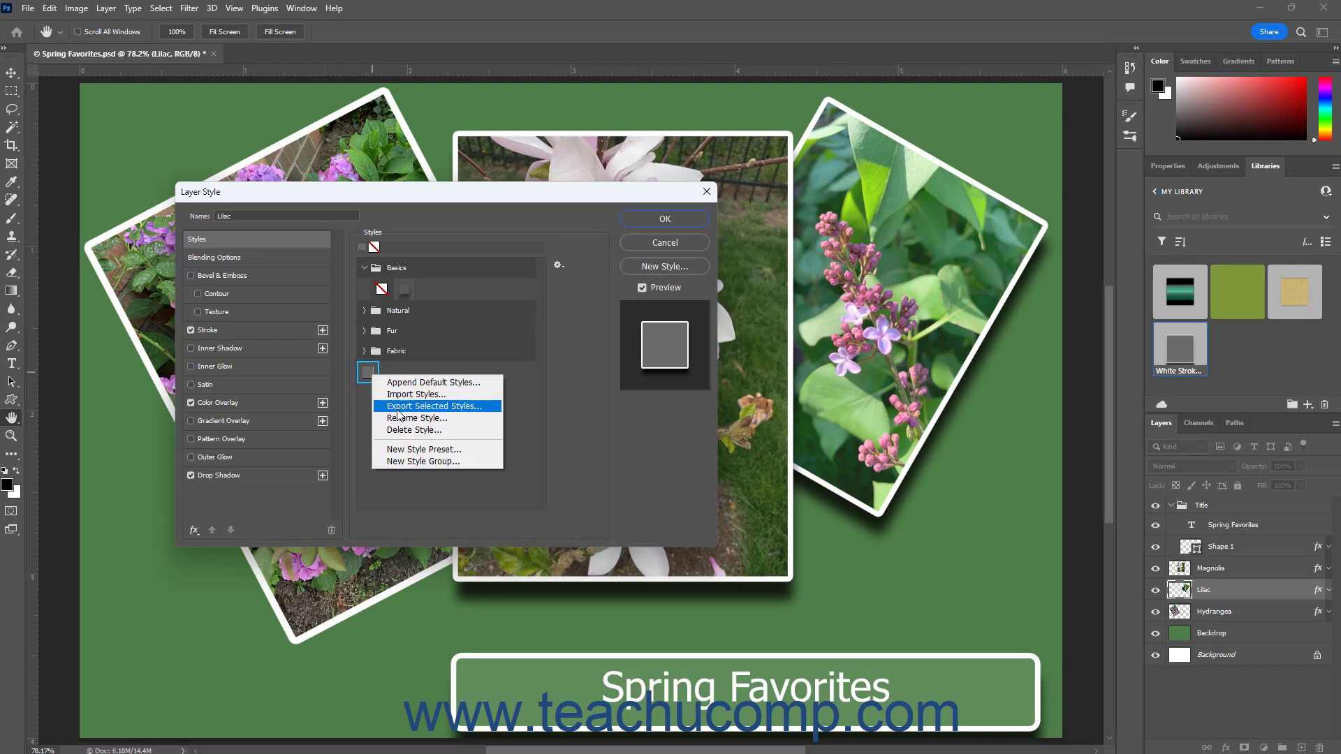
pyautogui.click(415, 462)
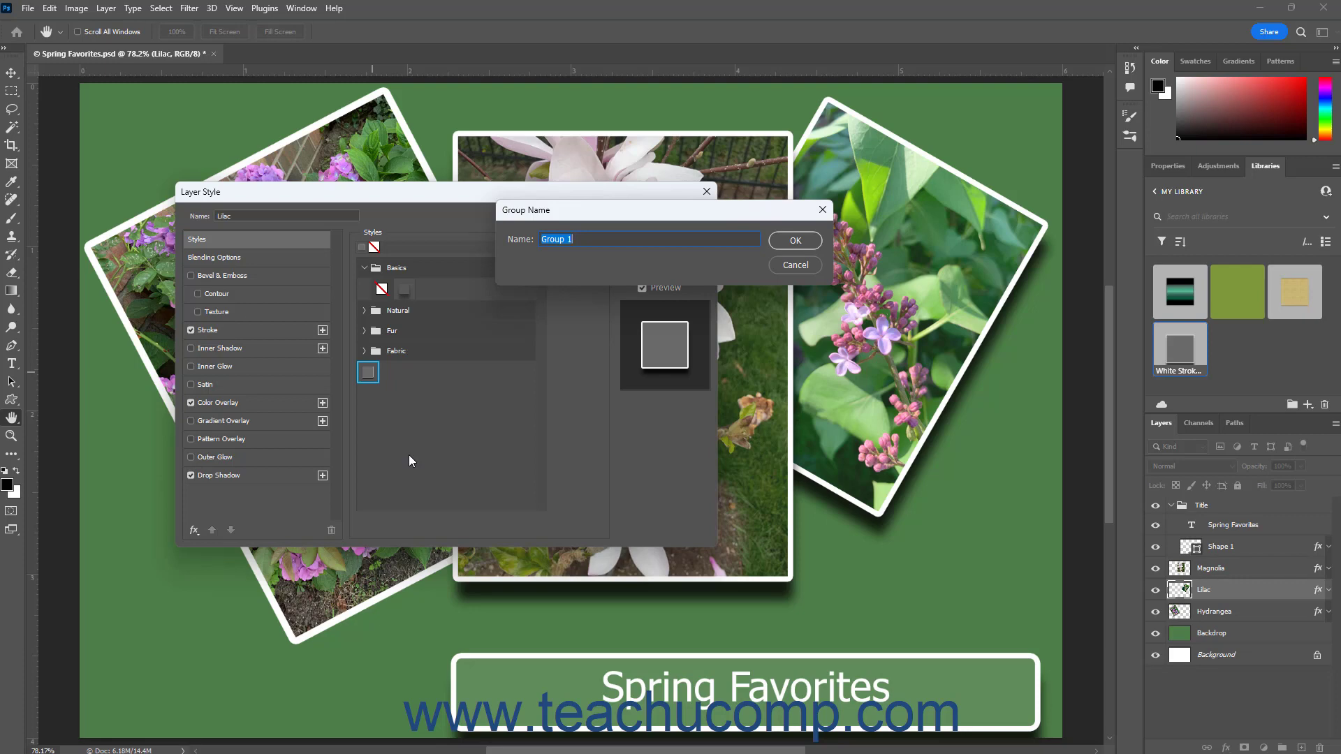
pyautogui.write('My Preset Layer Styles')
pyautogui.click(794, 241)
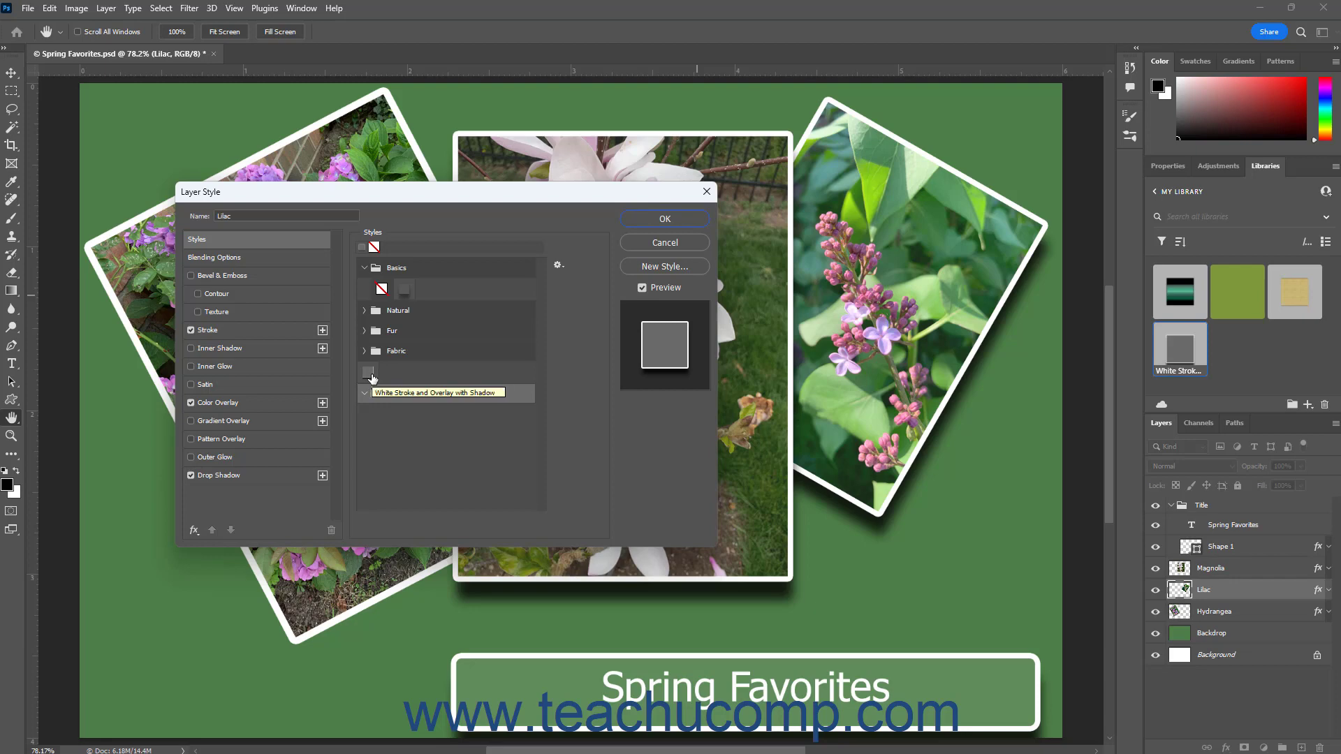
pyautogui.moveTo(372, 378); pyautogui.dragTo(404, 392)
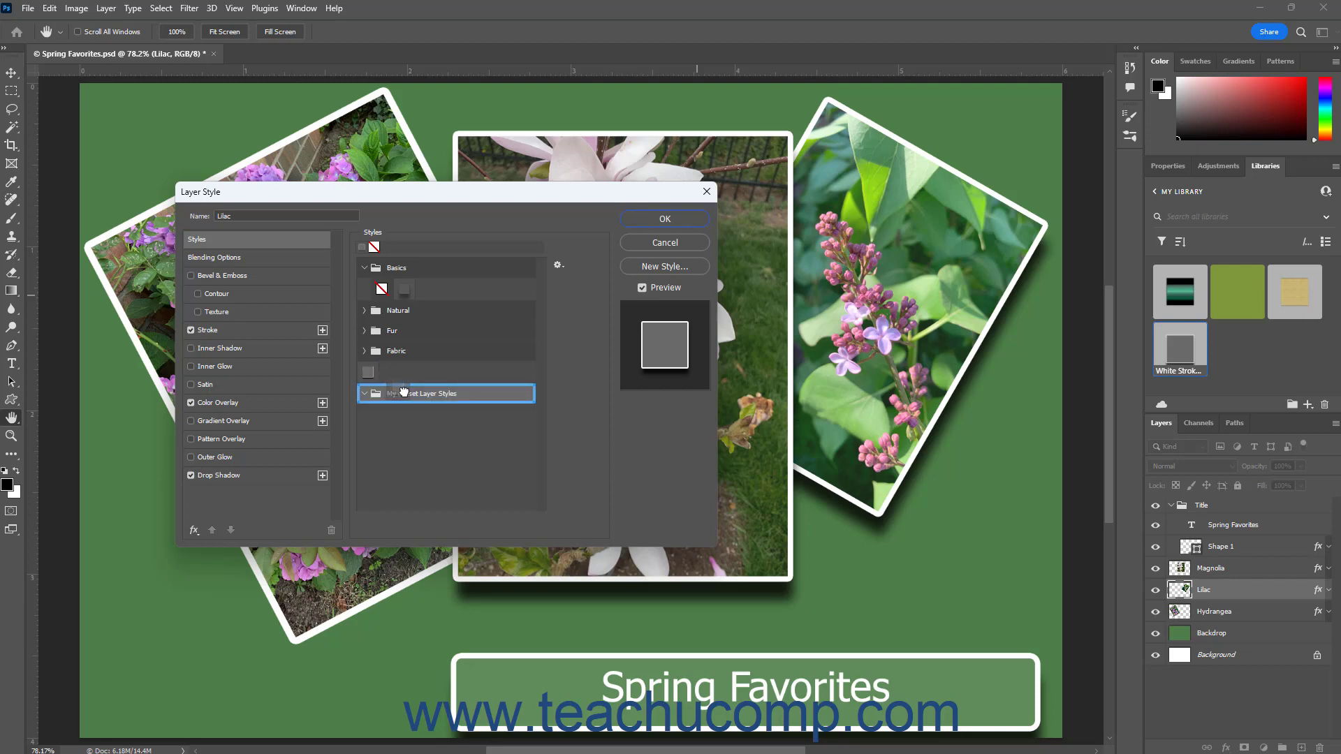
pyautogui.moveTo(404, 392); pyautogui.dragTo(404, 393)
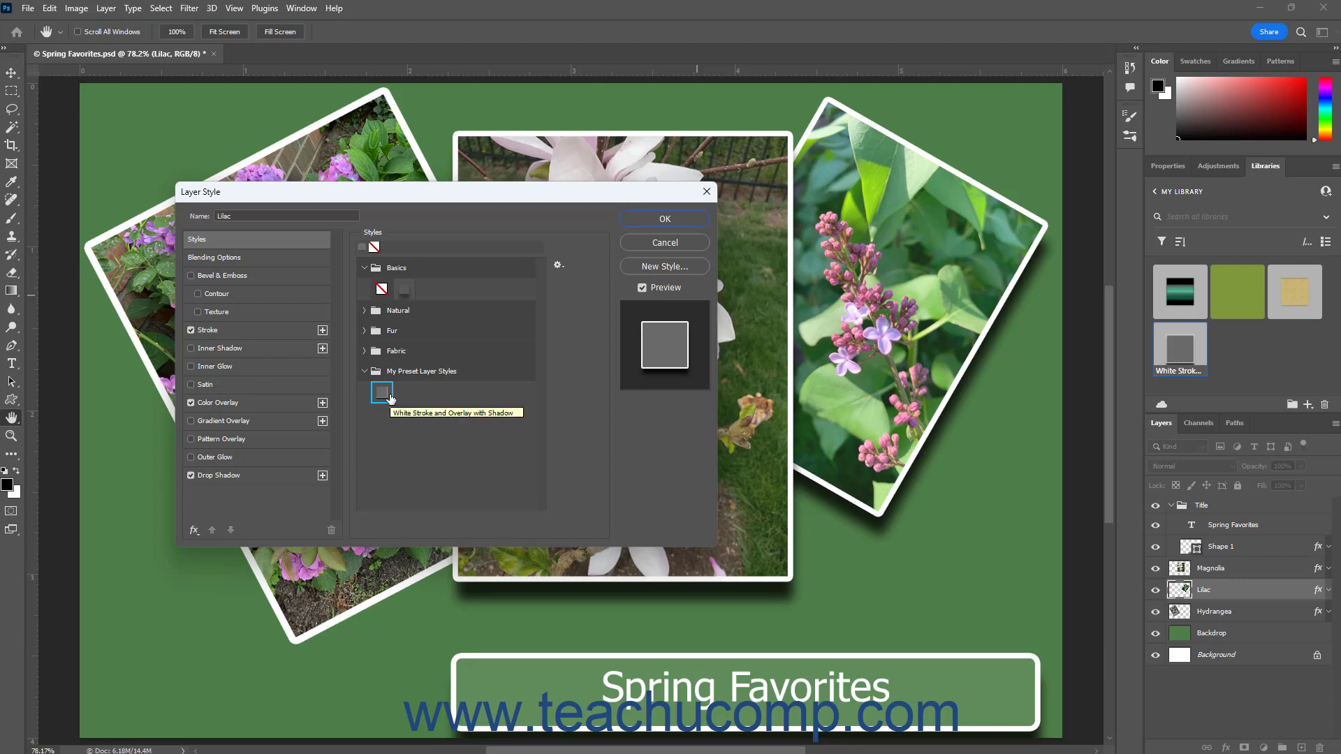
pyautogui.rightClick(391, 398)
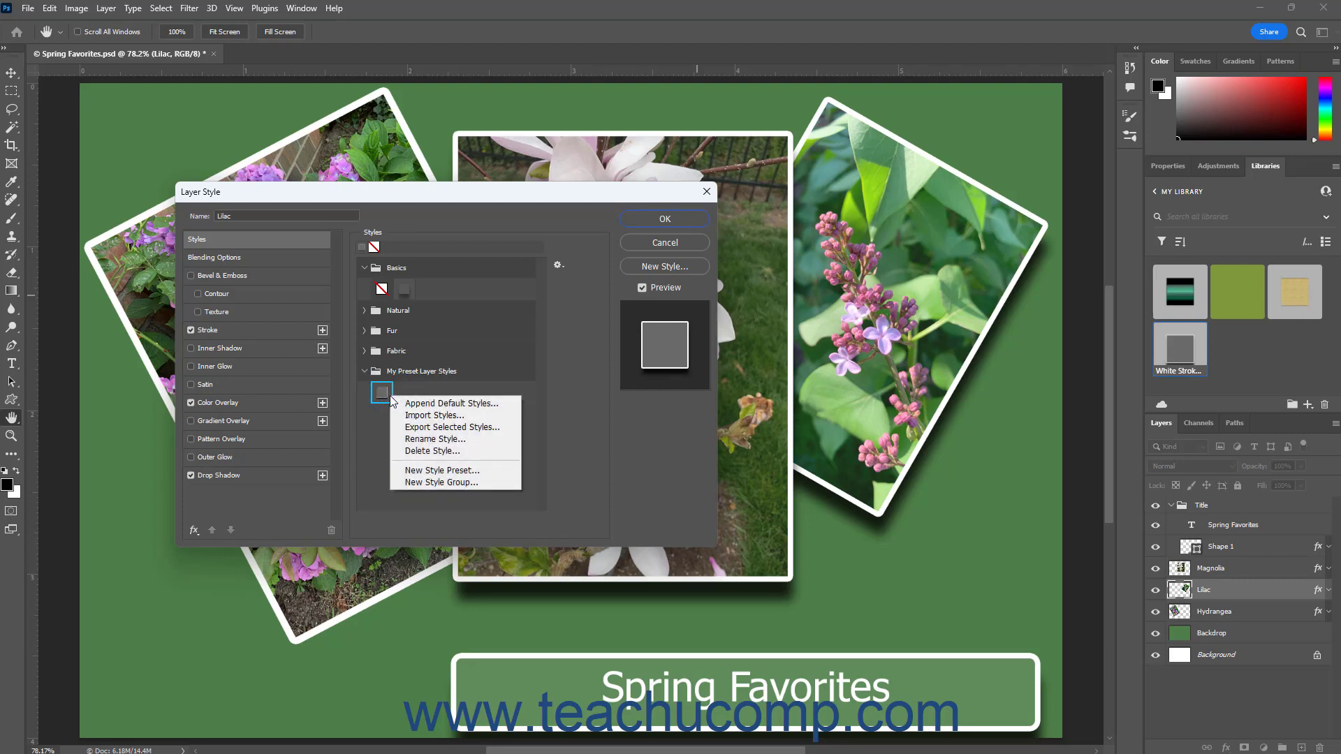
pyautogui.click(426, 451)
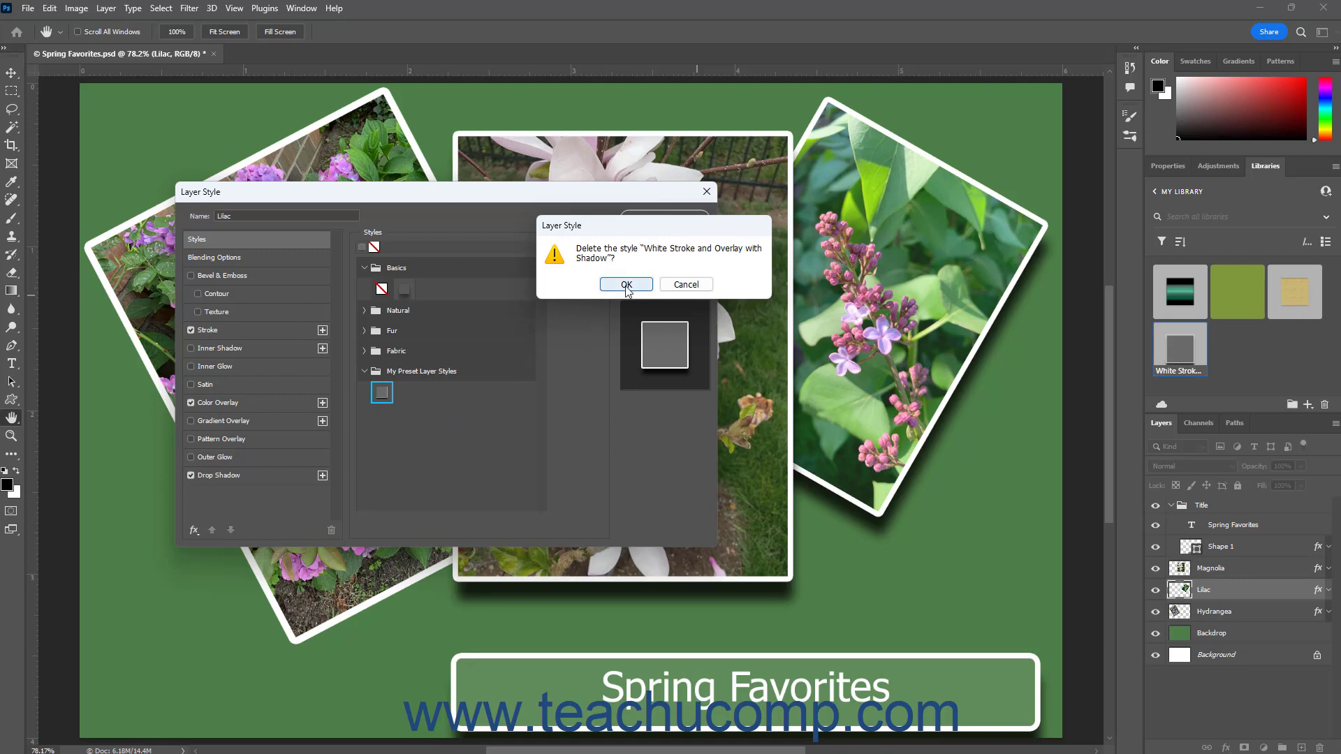
pyautogui.click(701, 284)
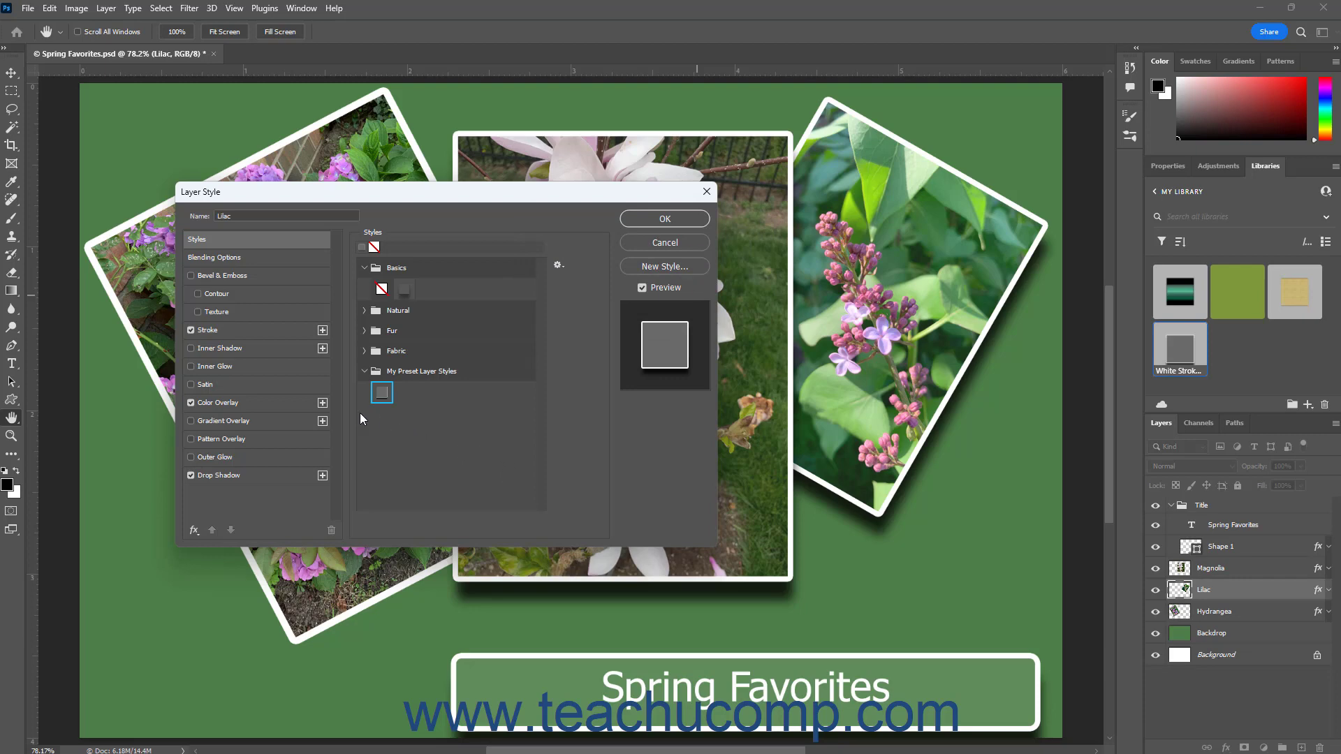
# Apply the White Stroke and Overlay with Shadow preset to the Lilac layer and accept the style settings
pyautogui.click(382, 393)
pyautogui.click(648, 219)
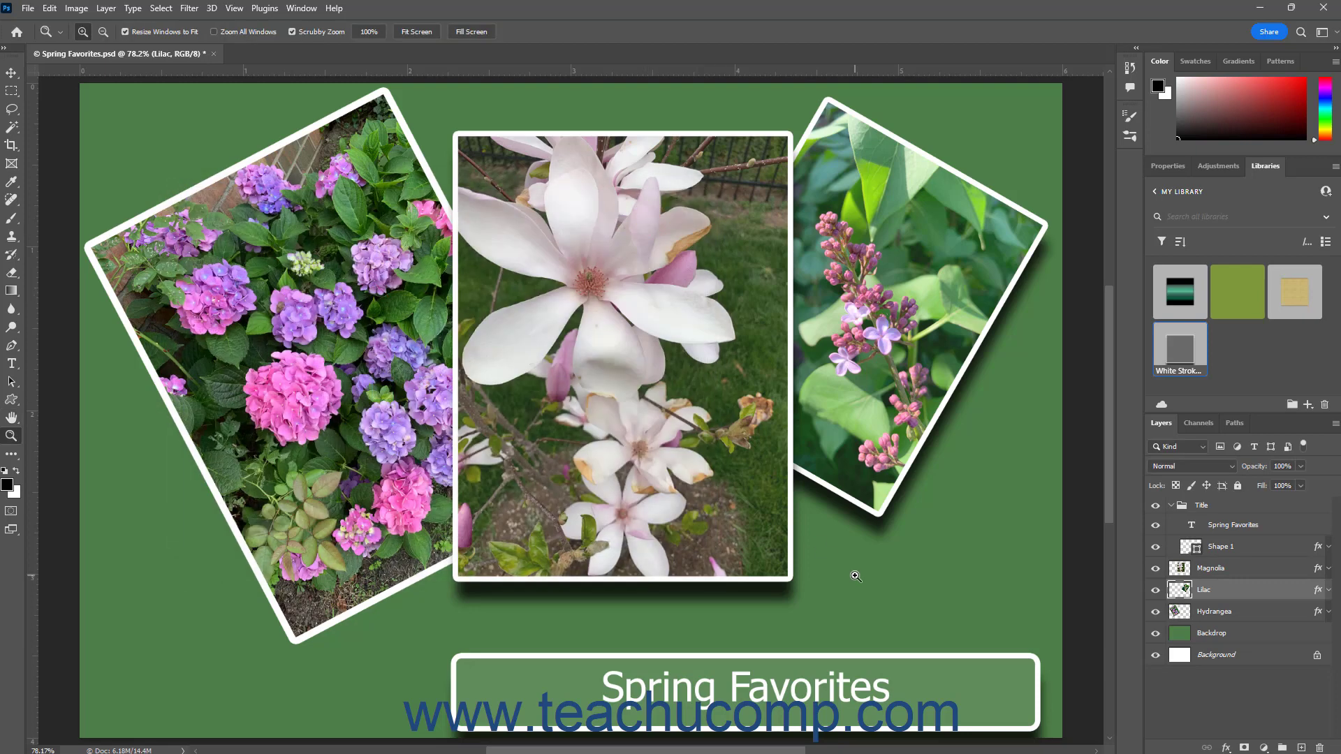
# Apply the White Stroke and Overlay with Shadow preset from the My Preset Layer Styles group to the Hydrangea layer
pyautogui.click(1249, 614)
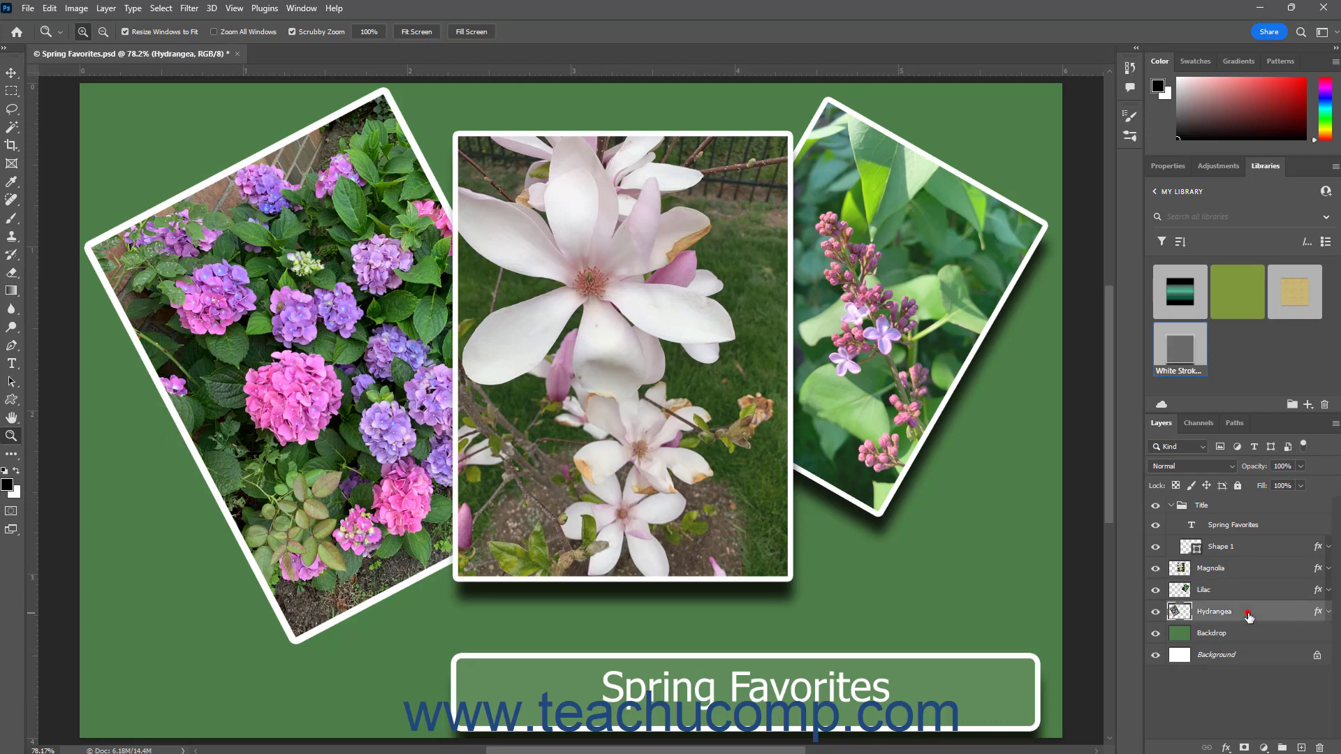
pyautogui.doubleClick(1320, 613)
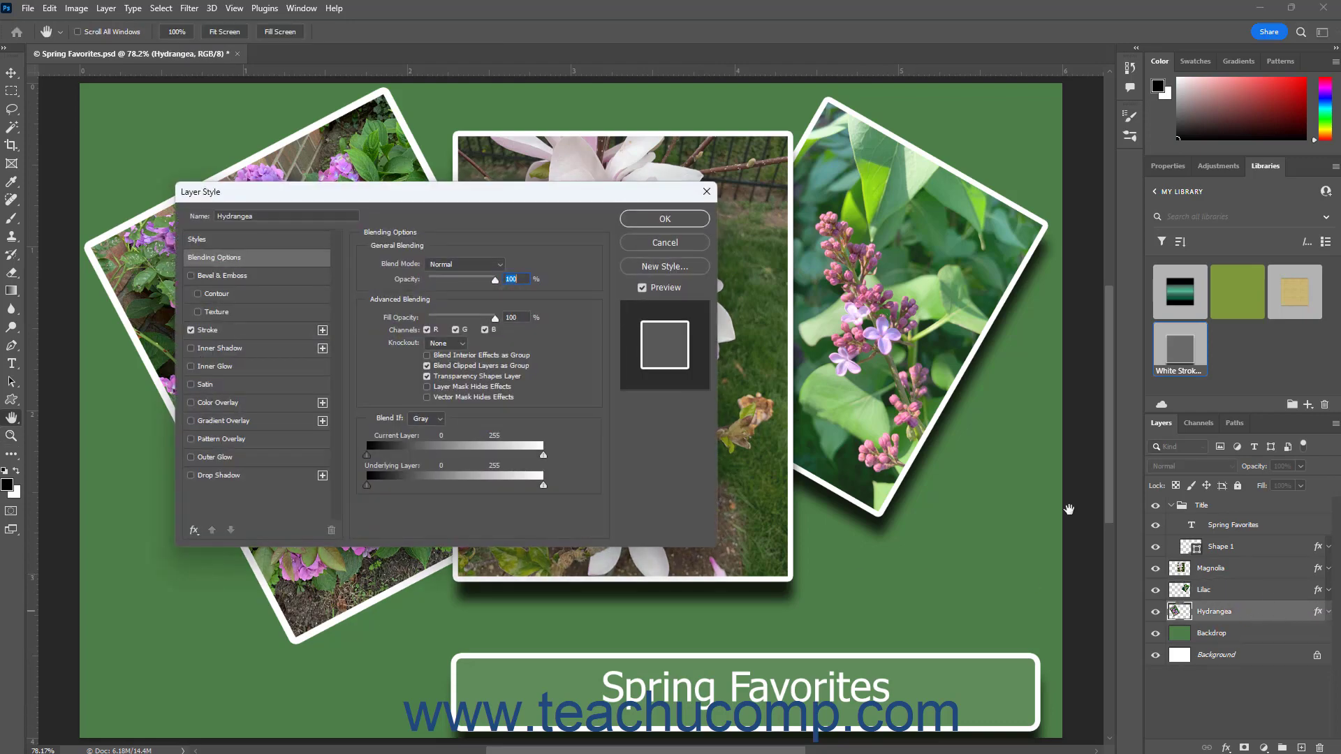
pyautogui.click(291, 241)
pyautogui.click(364, 348)
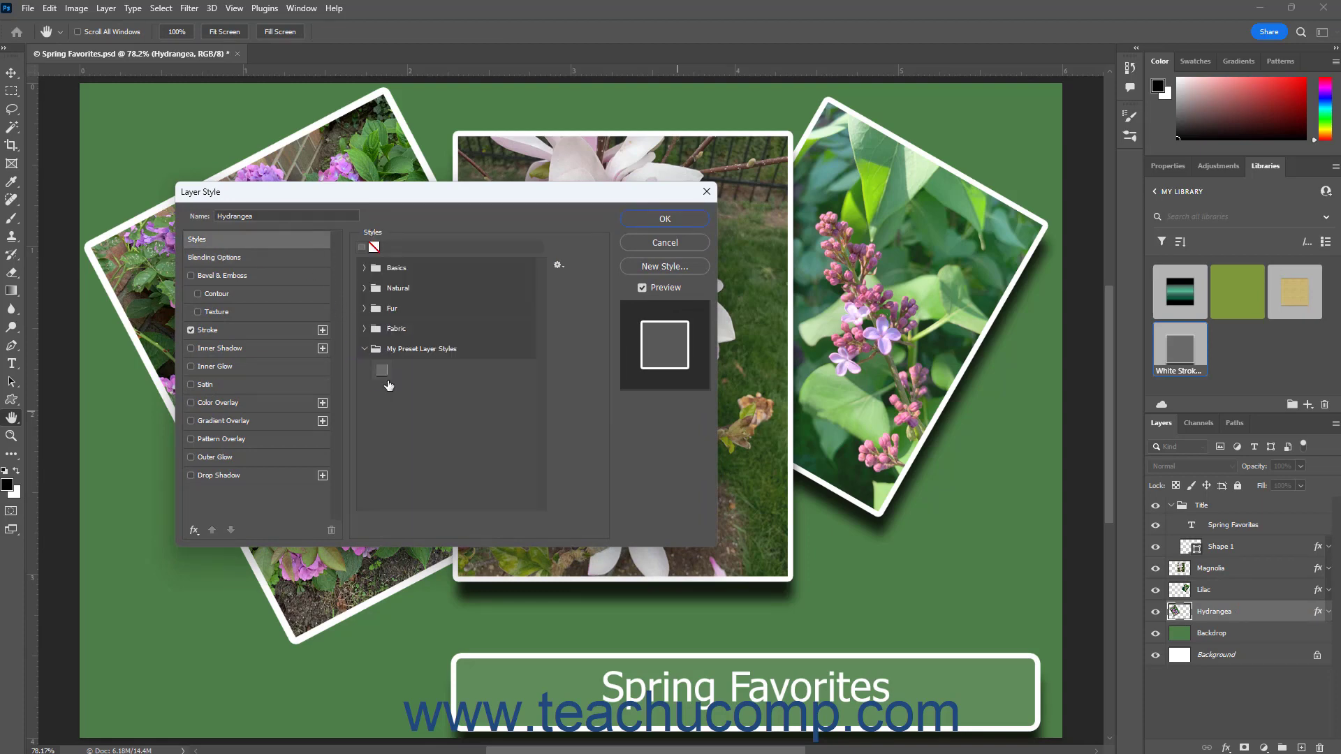
pyautogui.click(385, 370)
pyautogui.click(652, 219)
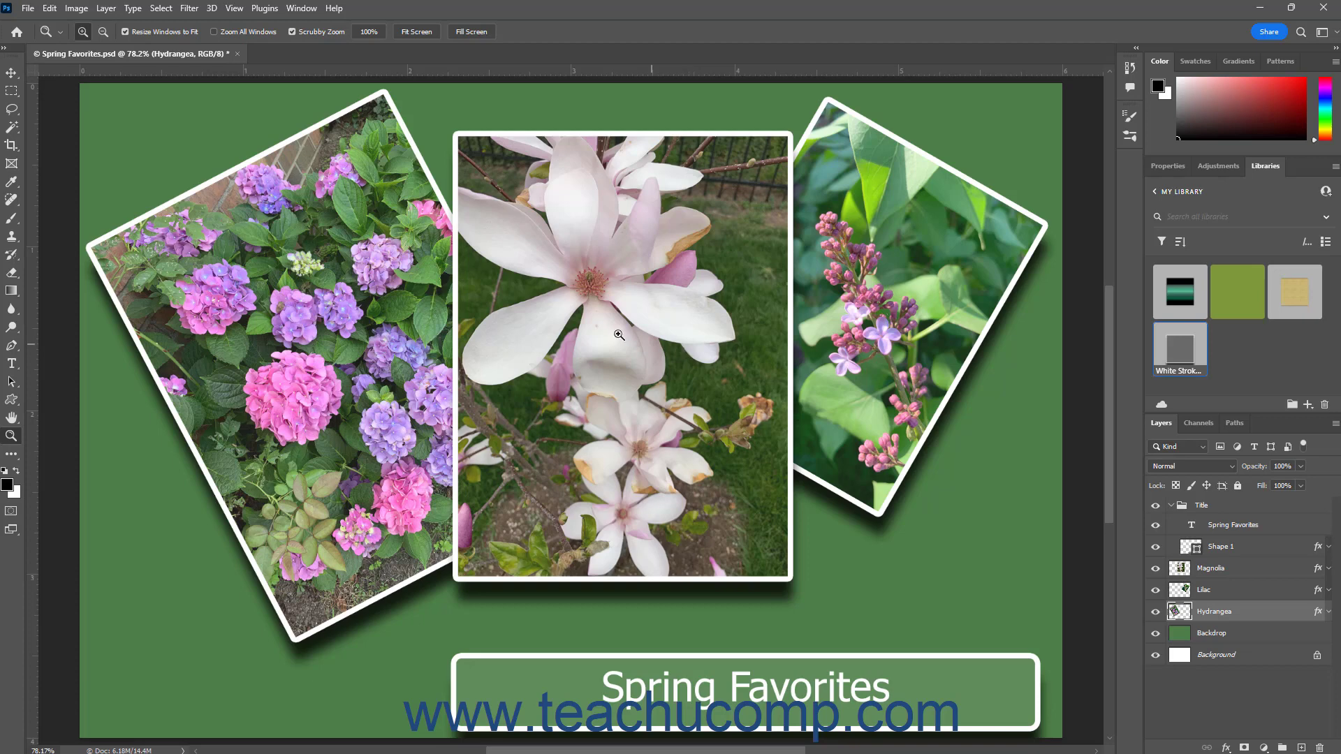
# Show the style presets and apply Default Style (None) from the Basics group to the Hydrangea layer to clear its effects
pyautogui.click(308, 8)
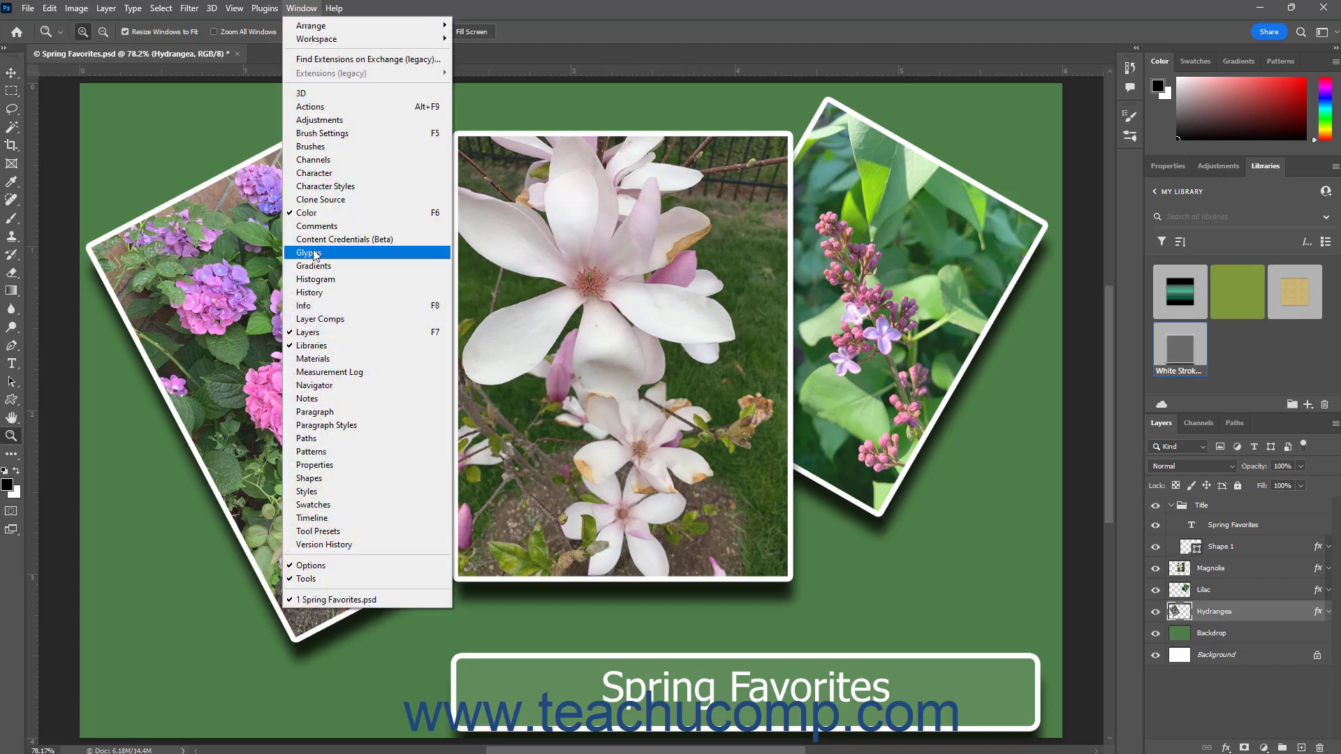
pyautogui.click(307, 492)
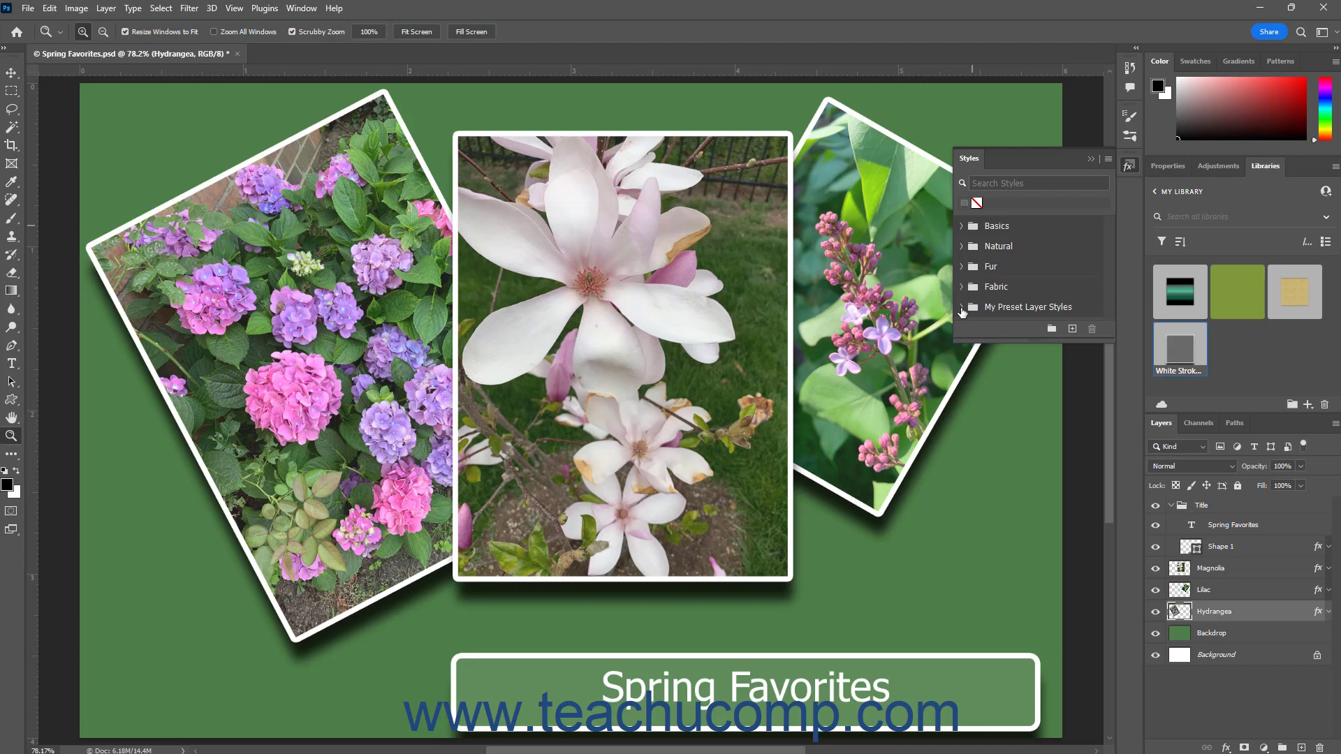
pyautogui.click(963, 226)
pyautogui.click(989, 259)
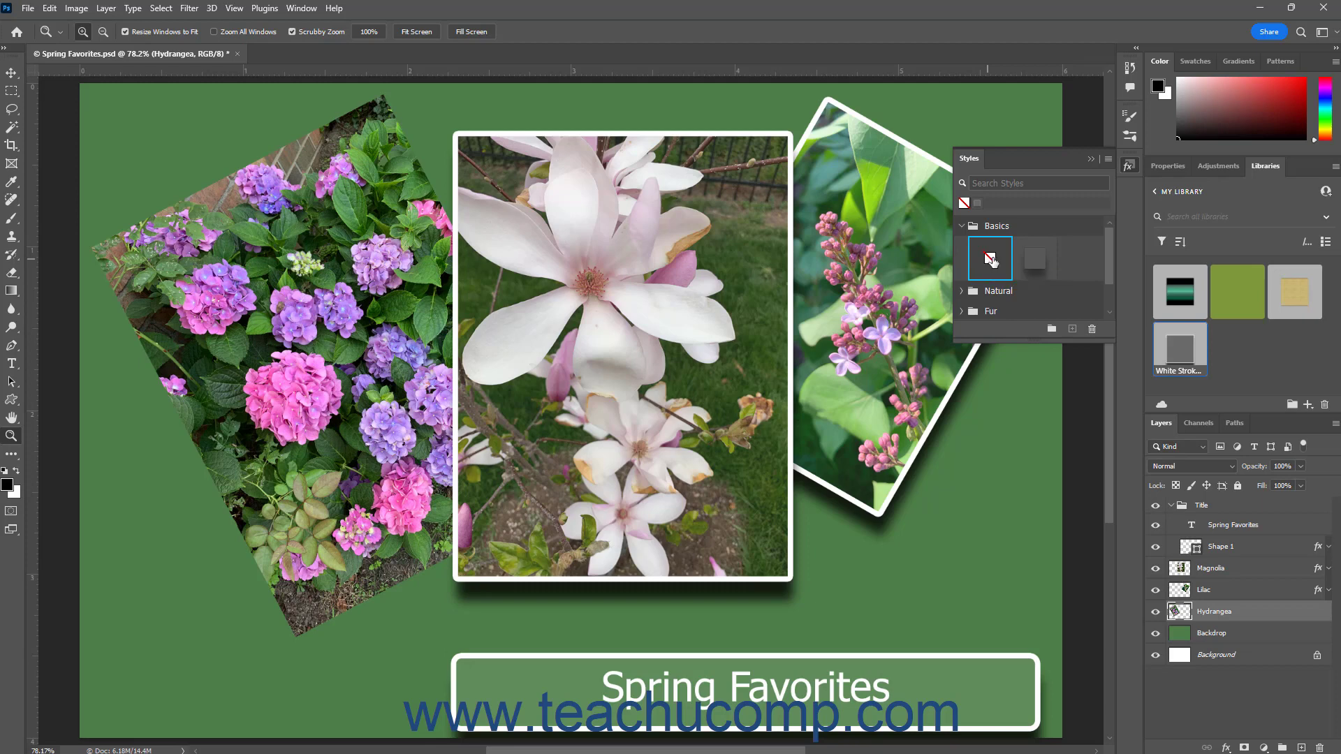
pyautogui.click(1106, 161)
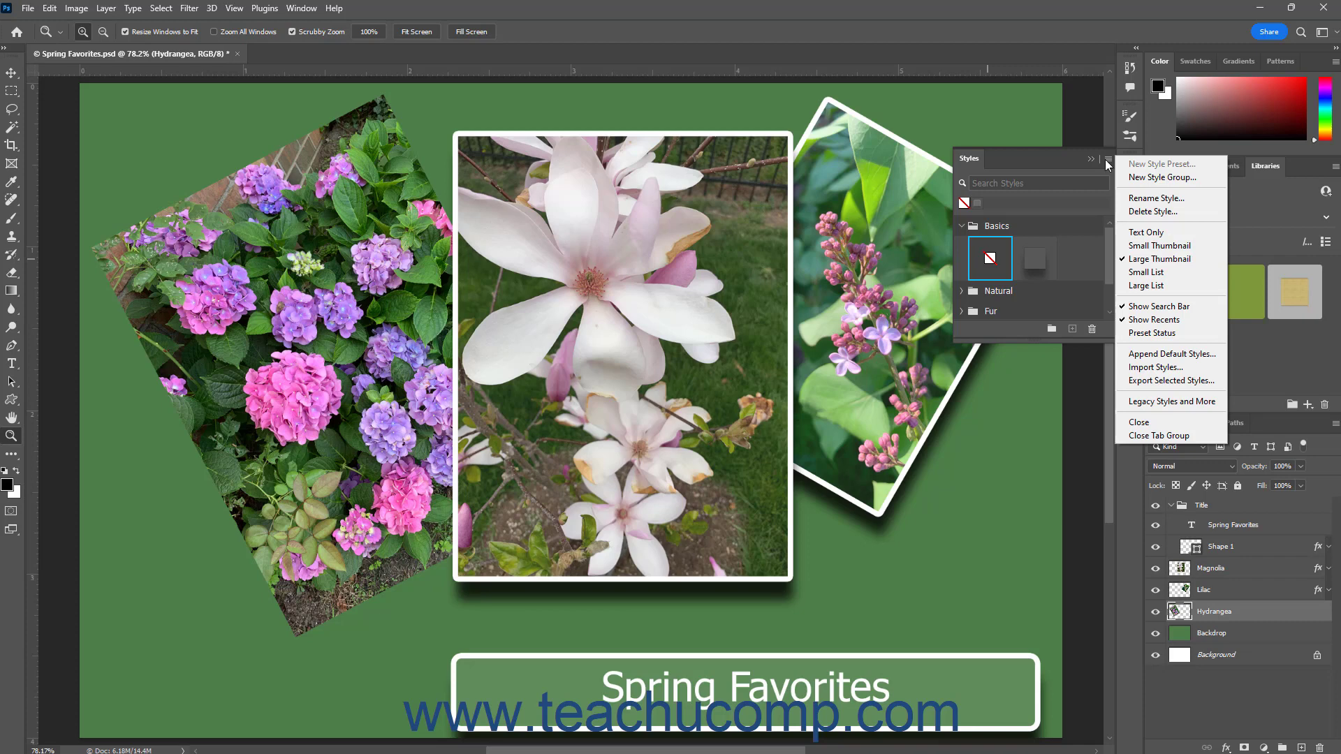
pyautogui.click(1107, 161)
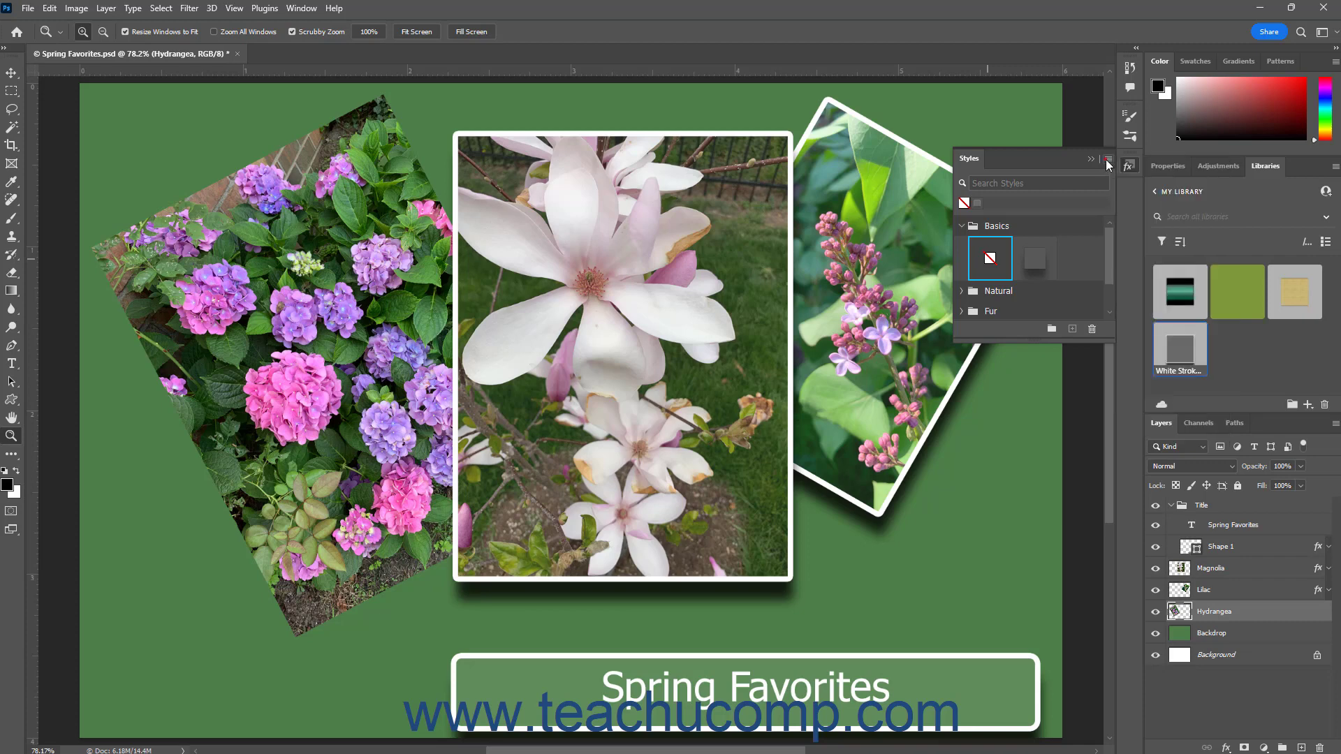
# Reapply the White Stroke and Overlay with Shadow preset from the My Preset Layer Styles group to the Hydrangea layer and collapse the style presets
pyautogui.click(964, 224)
pyautogui.scroll(-1, 940, 237)
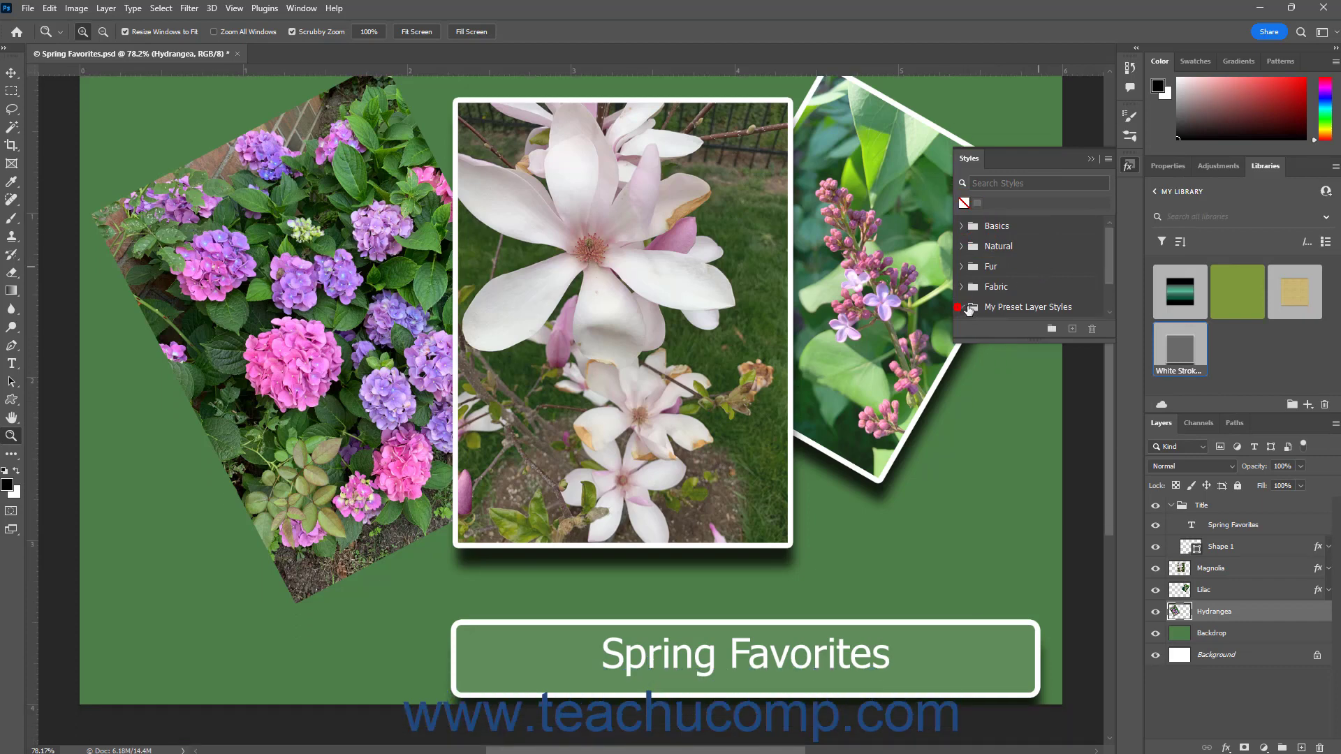
pyautogui.click(998, 305)
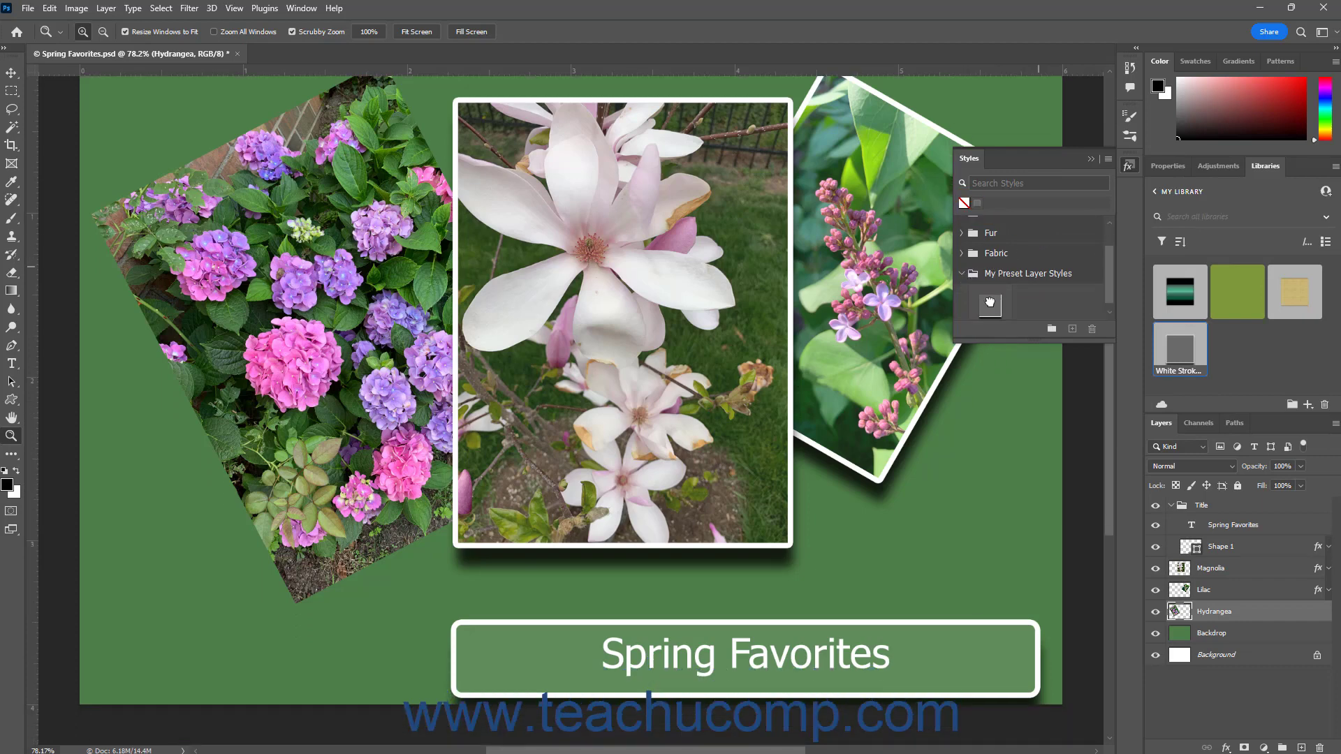
pyautogui.click(991, 306)
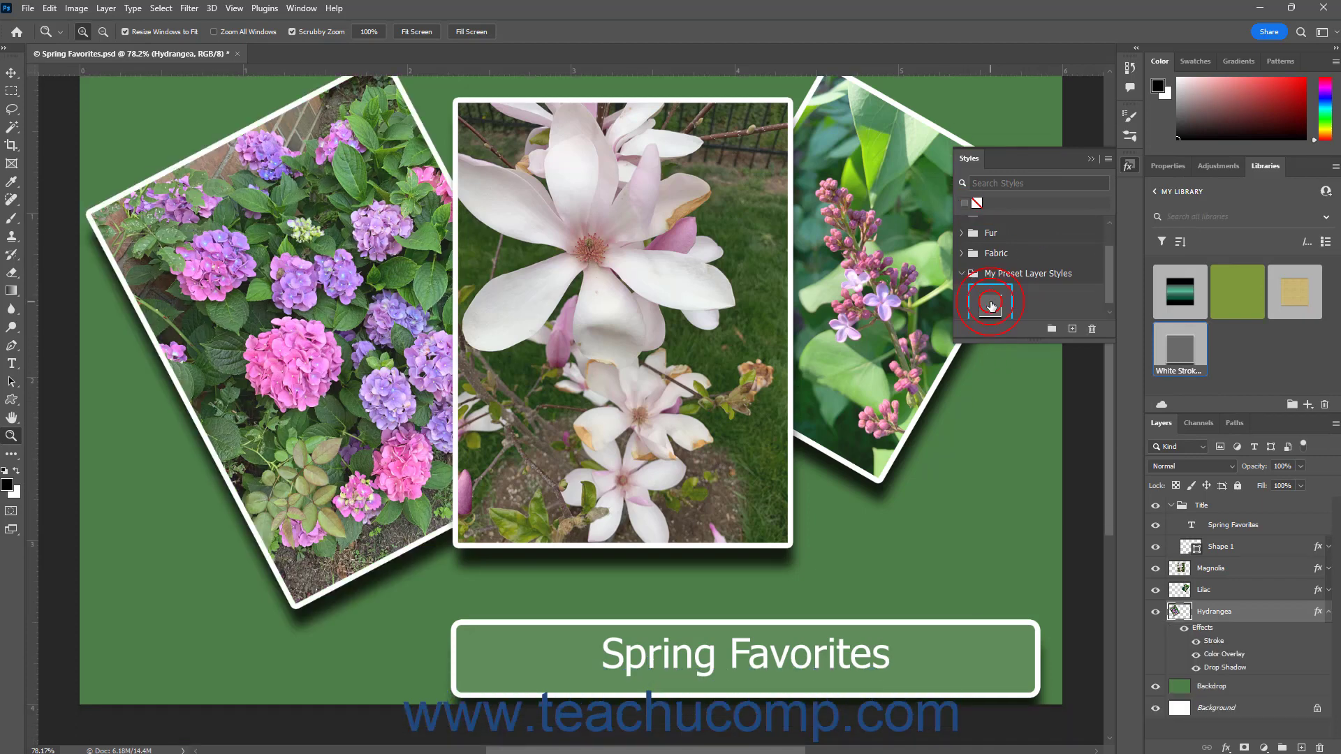
pyautogui.click(1129, 168)
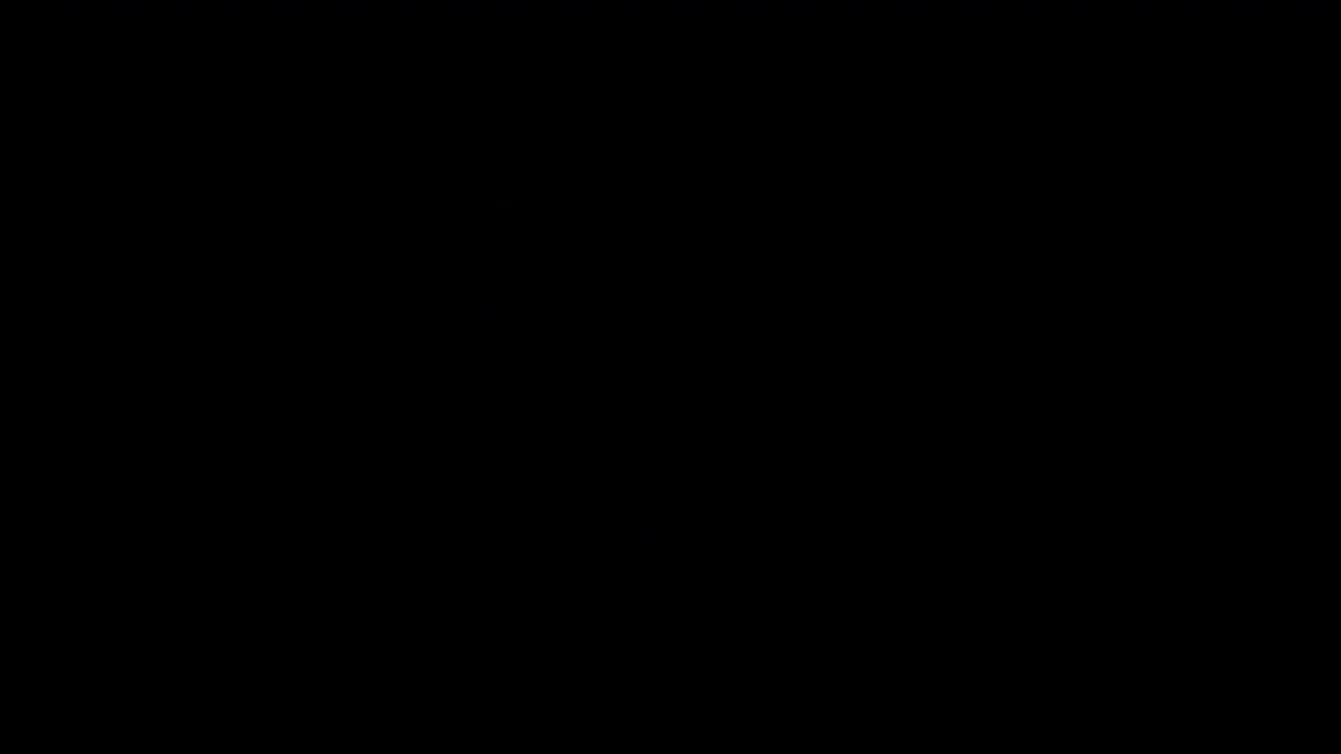